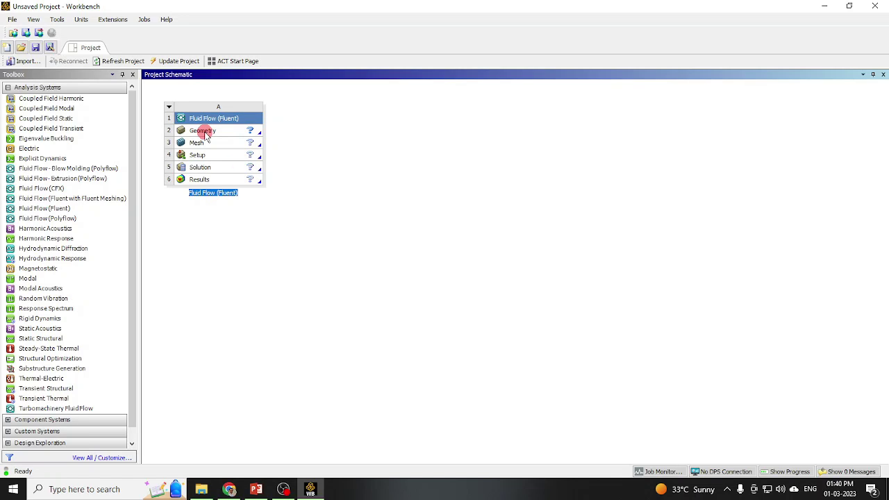
Create a new DesignModeler geometry for the Fluid Flow (Fluent) system and set its units to millimeter
{"action": "left_click", "coordinate": [205, 134]}
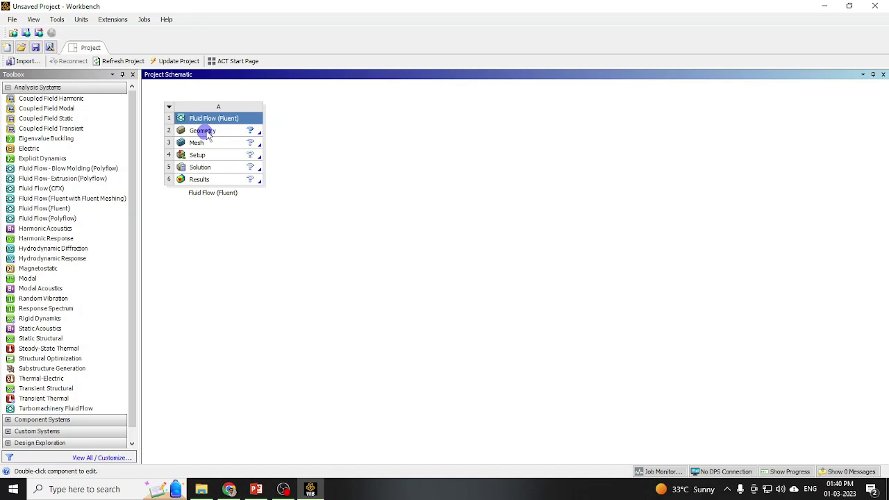
{"action": "right_click", "coordinate": [207, 134]}
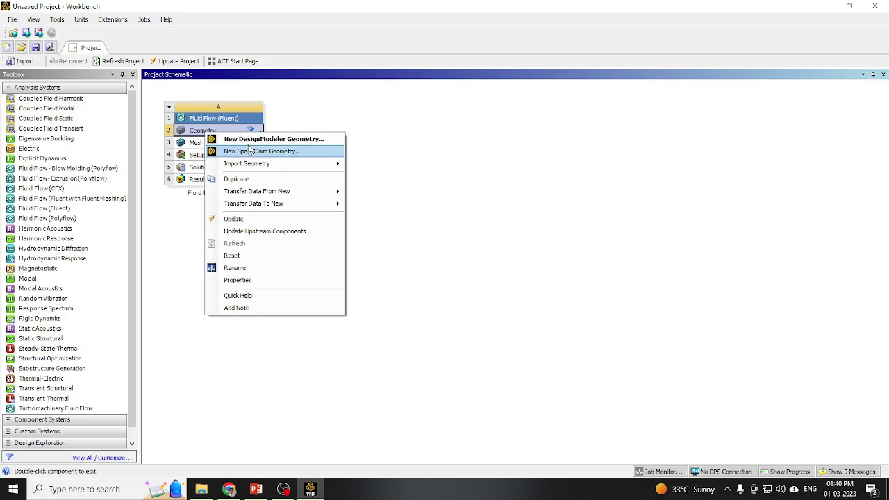
{"action": "left_click", "coordinate": [312, 139]}
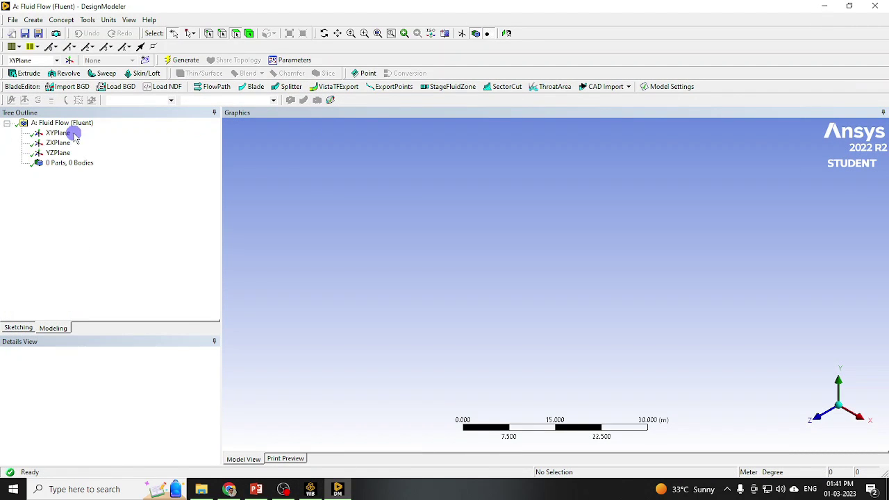
{"action": "left_click", "coordinate": [111, 21]}
{"action": "left_click", "coordinate": [127, 57]}
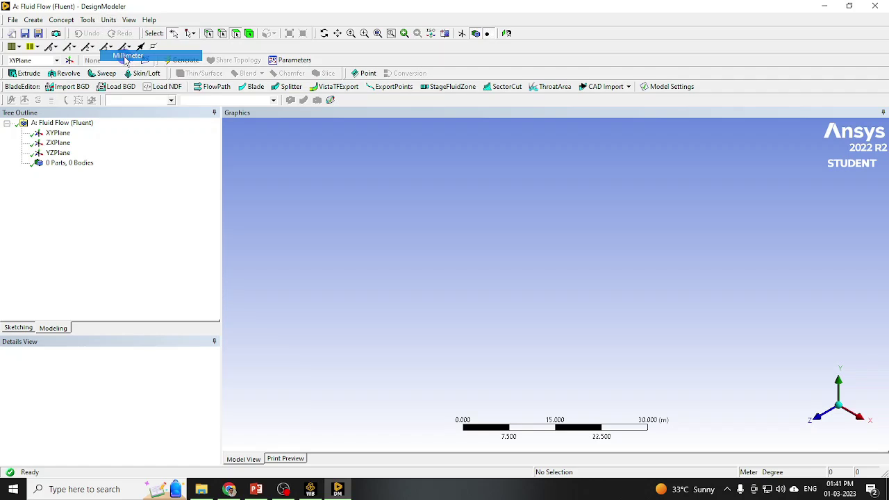
Sketch two concentric circles about 40 mm and 29 mm in diameter, centred on the origin of the XY plane
{"action": "left_click", "coordinate": [56, 133]}
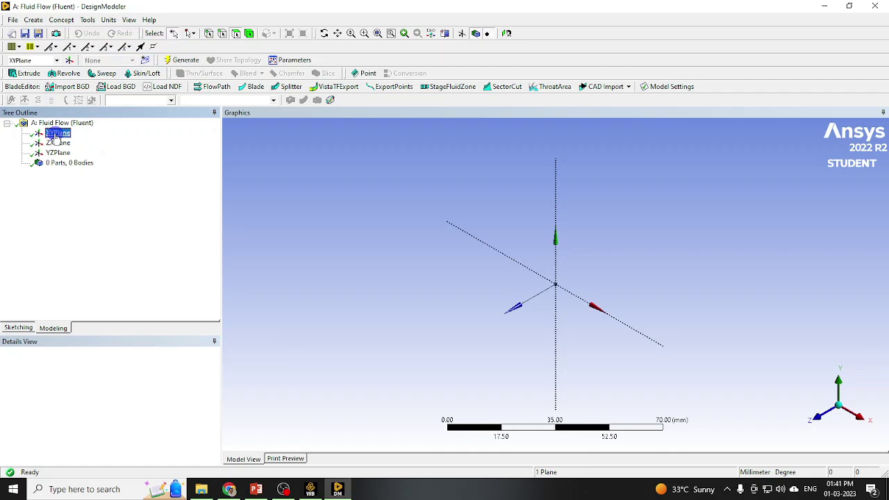
{"action": "left_click", "coordinate": [814, 418]}
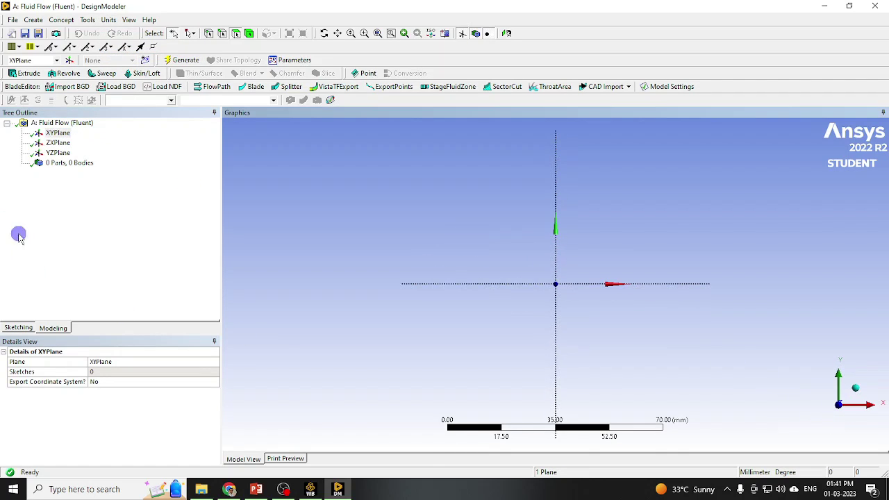
{"action": "left_click", "coordinate": [18, 327]}
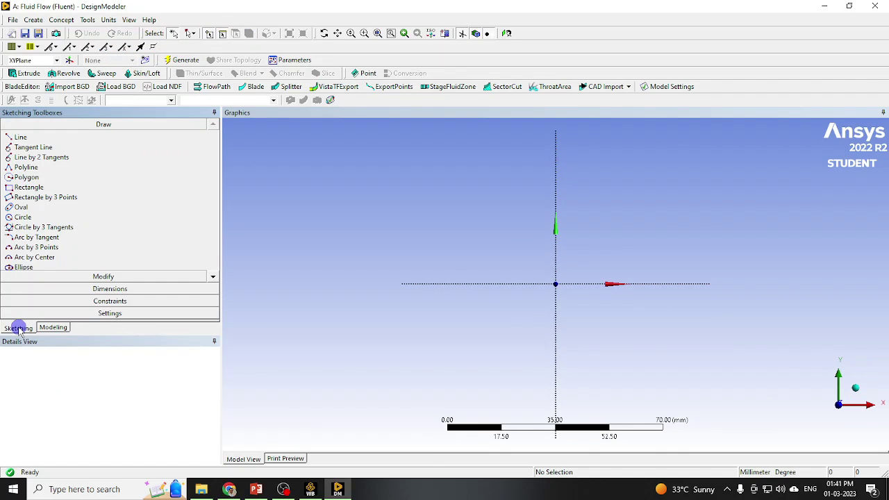
{"action": "left_click", "coordinate": [28, 217]}
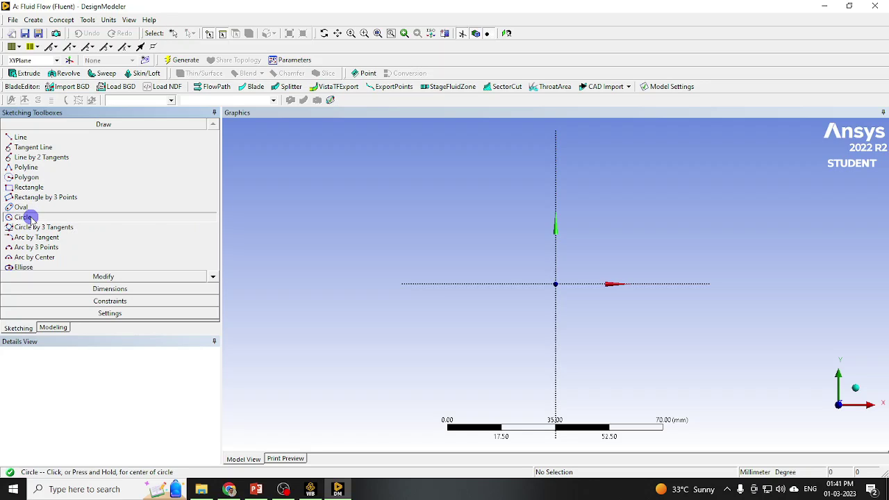
{"action": "left_click", "coordinate": [556, 283]}
{"action": "left_click", "coordinate": [580, 227]}
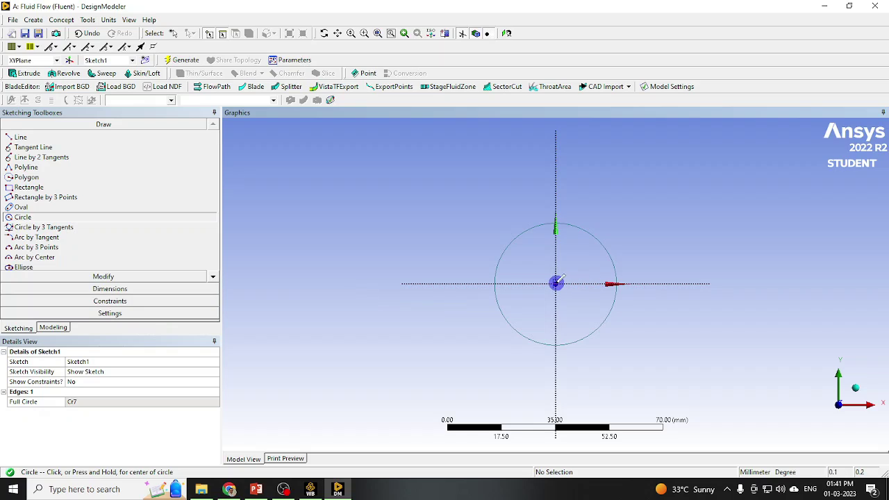
{"action": "left_click", "coordinate": [556, 284]}
{"action": "left_click", "coordinate": [571, 241]}
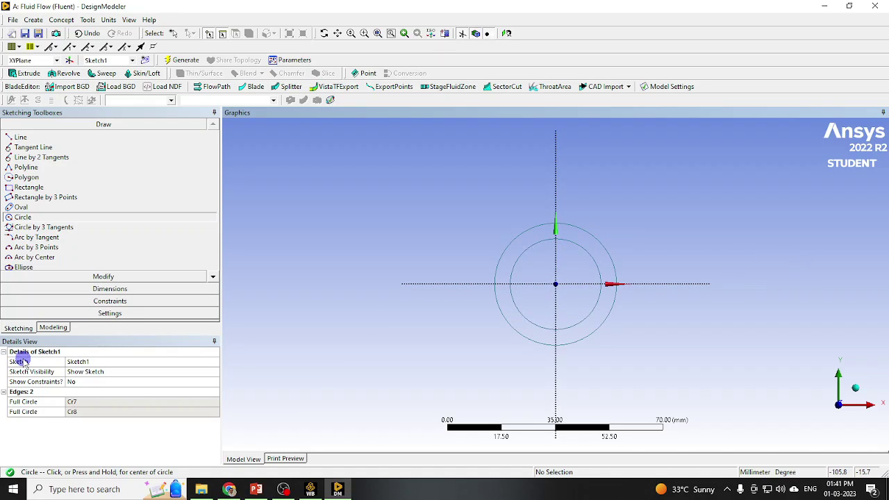
Dimension the outer circle's diameter and set it to 50 mm
{"action": "left_click", "coordinate": [78, 290]}
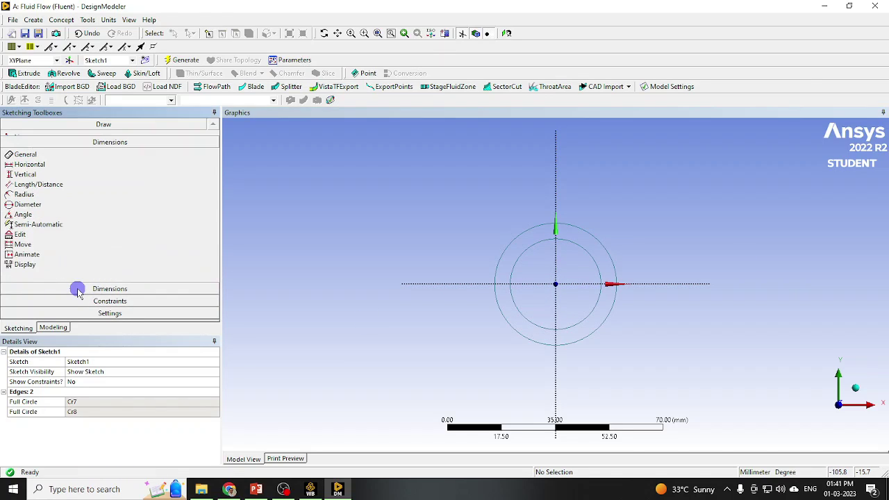
{"action": "left_click", "coordinate": [31, 212]}
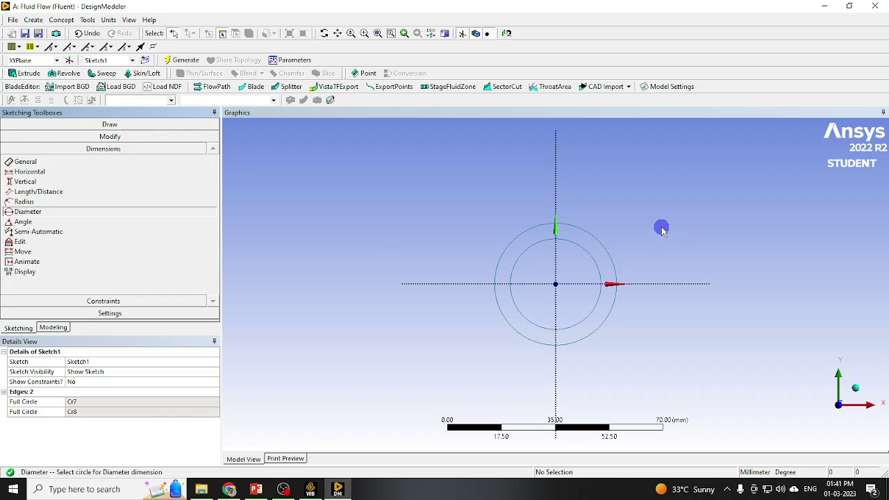
{"action": "left_click", "coordinate": [604, 247]}
{"action": "left_click", "coordinate": [636, 229]}
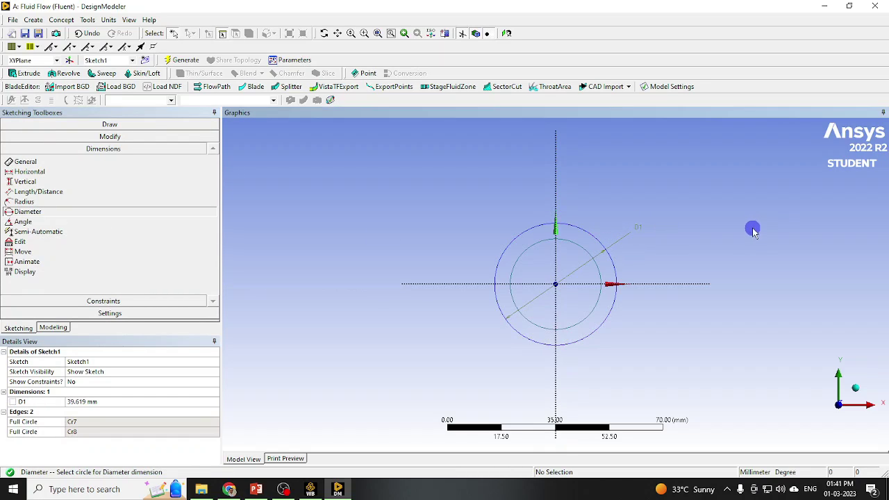
{"action": "left_click", "coordinate": [77, 403]}
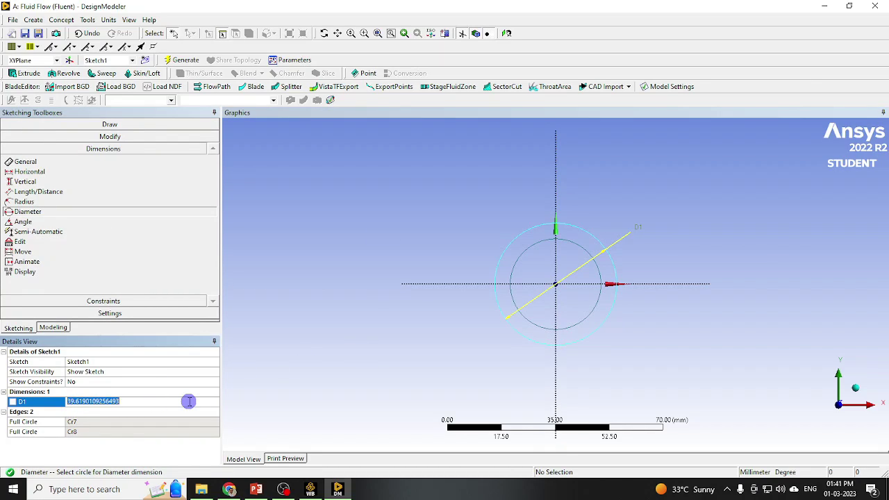
{"action": "type", "text": "50"}
{"action": "key", "text": "Return"}
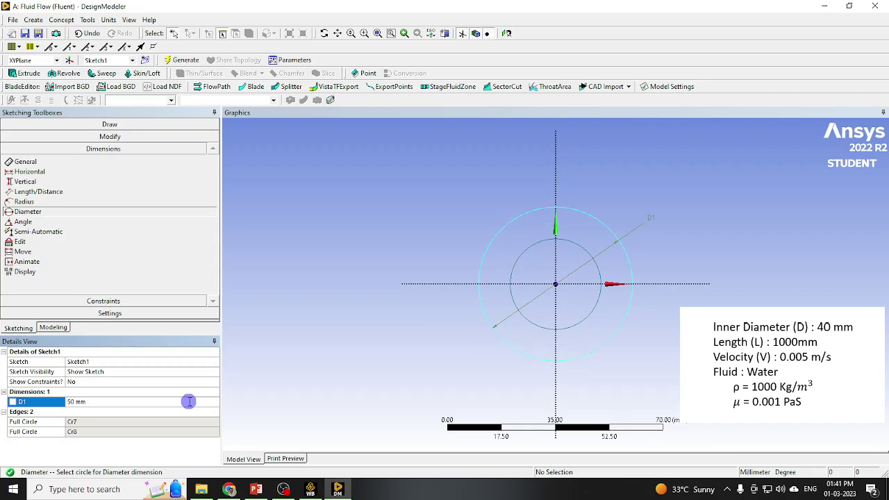
Dimension the inner circle's diameter and set it to 40 mm
{"action": "left_click", "coordinate": [522, 252]}
{"action": "left_click", "coordinate": [459, 219]}
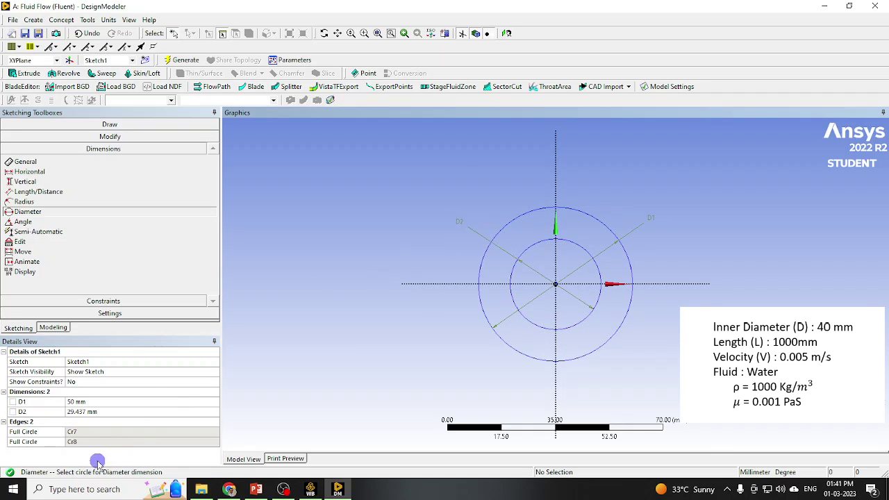
{"action": "left_click", "coordinate": [69, 412]}
{"action": "type", "text": "40"}
{"action": "key", "text": "Return"}
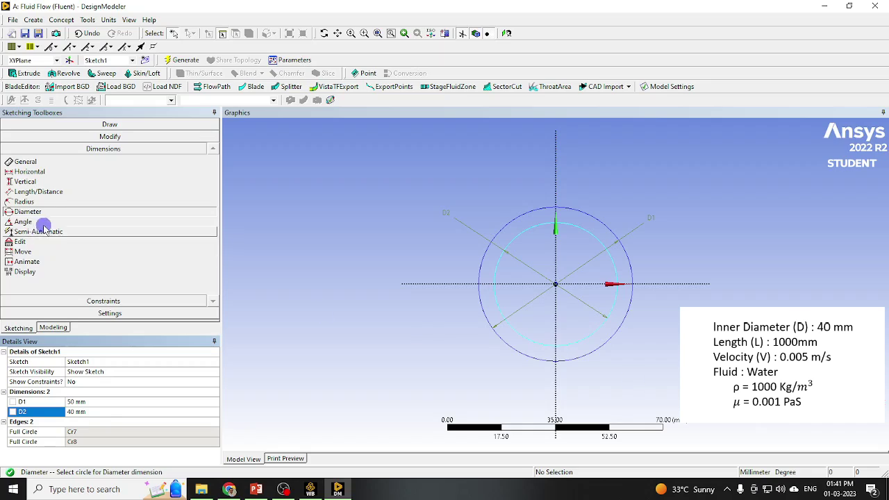
Extrude the two-circle sketch to a depth of 1000 mm and generate the hollow pipe
{"action": "left_click", "coordinate": [28, 73]}
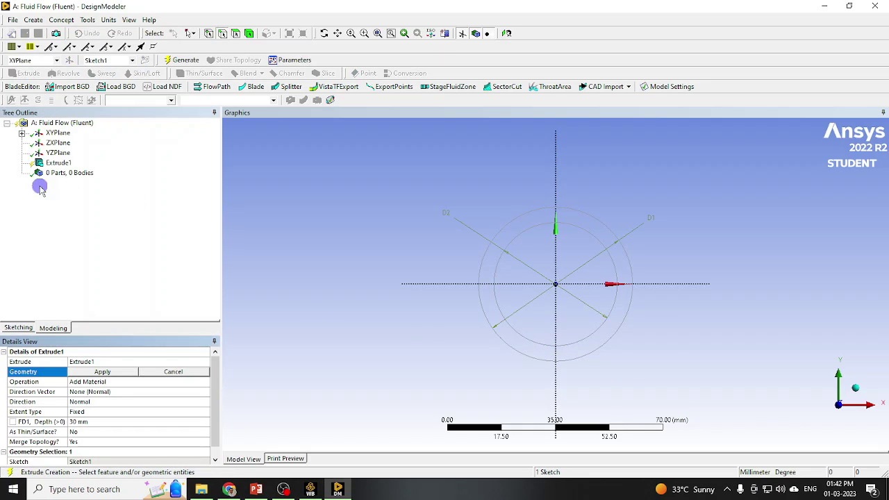
{"action": "left_click", "coordinate": [21, 133]}
{"action": "left_click", "coordinate": [63, 143]}
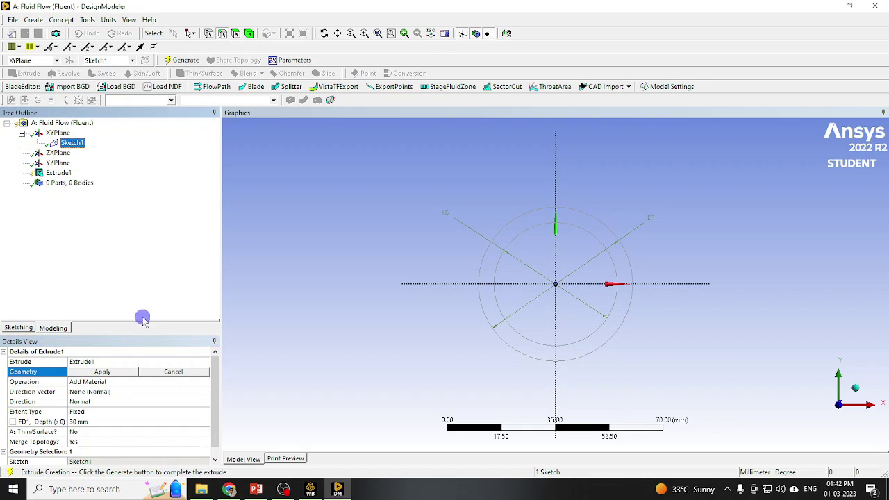
{"action": "left_click", "coordinate": [97, 372]}
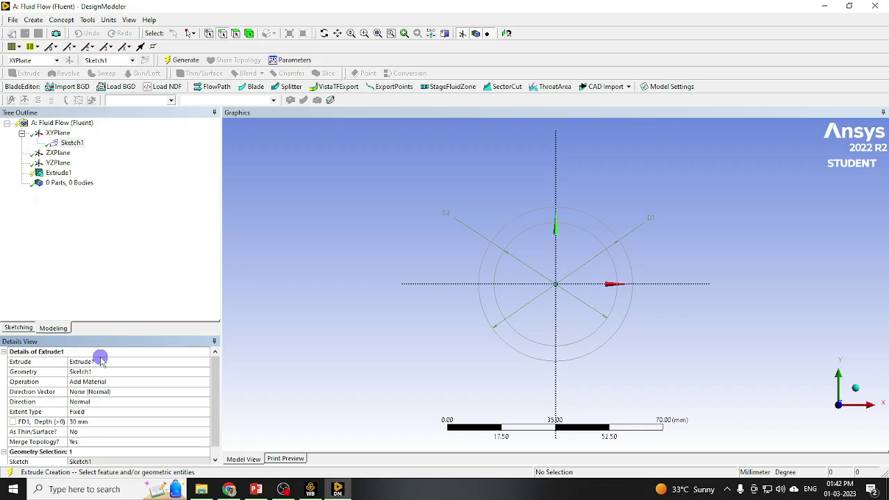
{"action": "left_click", "coordinate": [80, 421]}
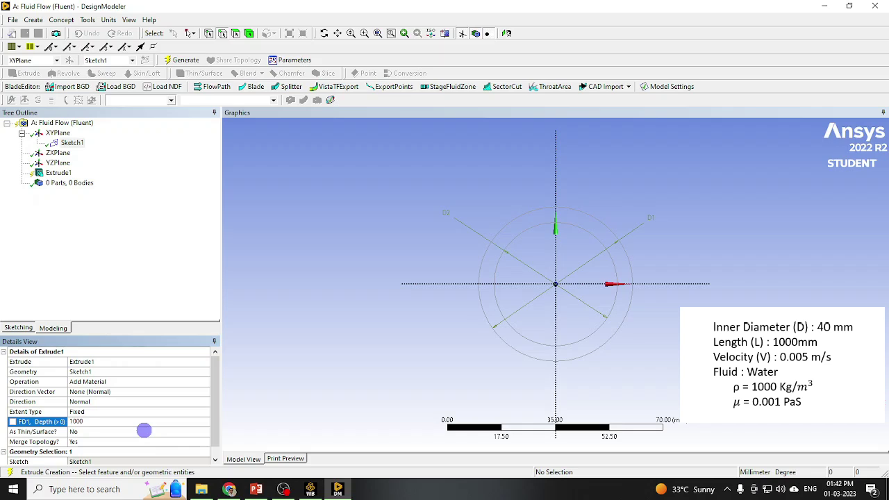
{"action": "key", "text": "Return"}
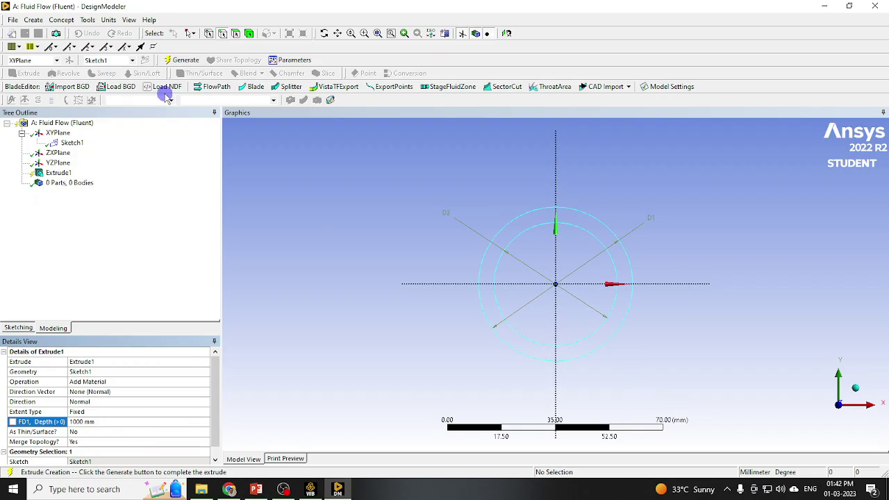
{"action": "left_click", "coordinate": [184, 59]}
{"action": "left_click", "coordinate": [857, 388]}
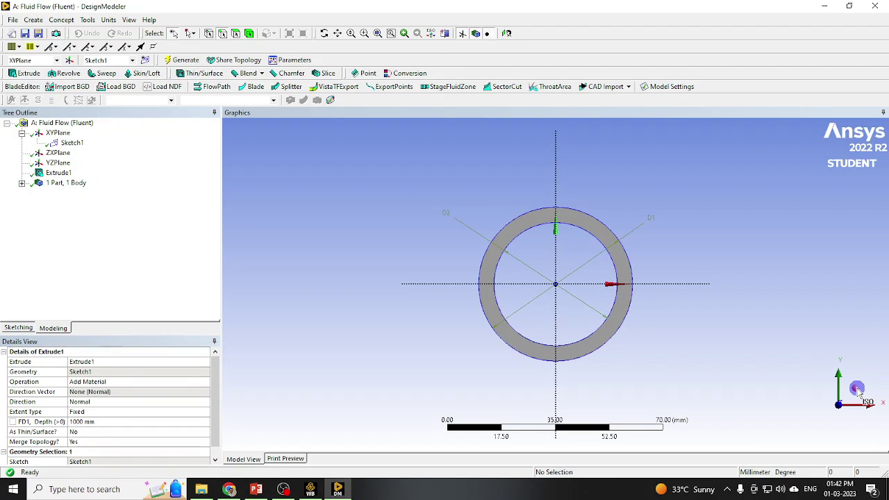
{"action": "scroll", "coordinate": [590, 312], "scroll_direction": "down", "scroll_amount": 5}
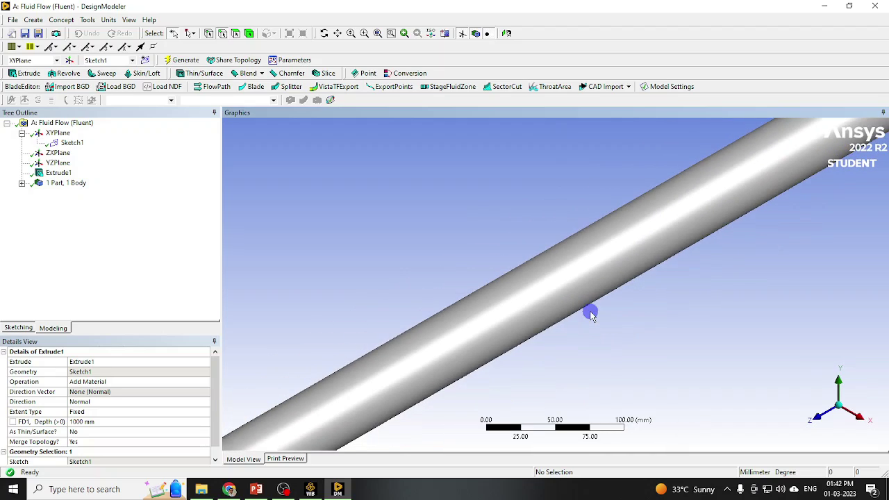
{"action": "scroll", "coordinate": [590, 313], "scroll_direction": "down", "scroll_amount": 2}
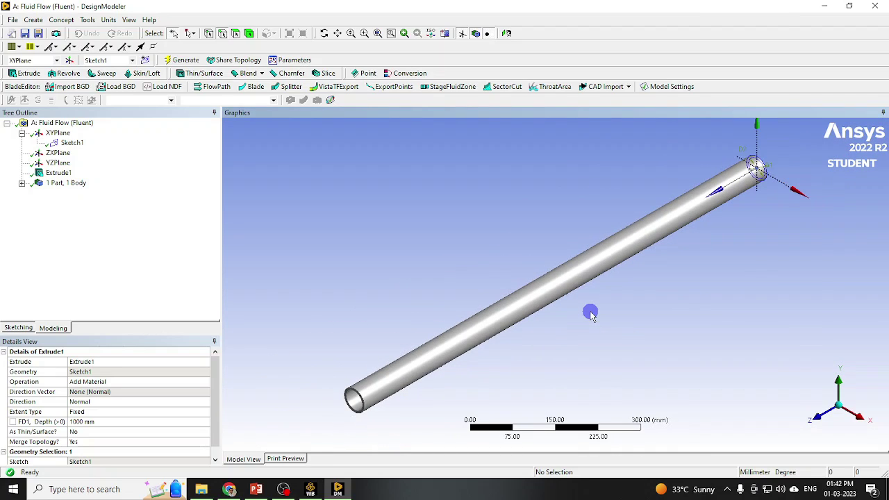
{"action": "left_click", "coordinate": [377, 34]}
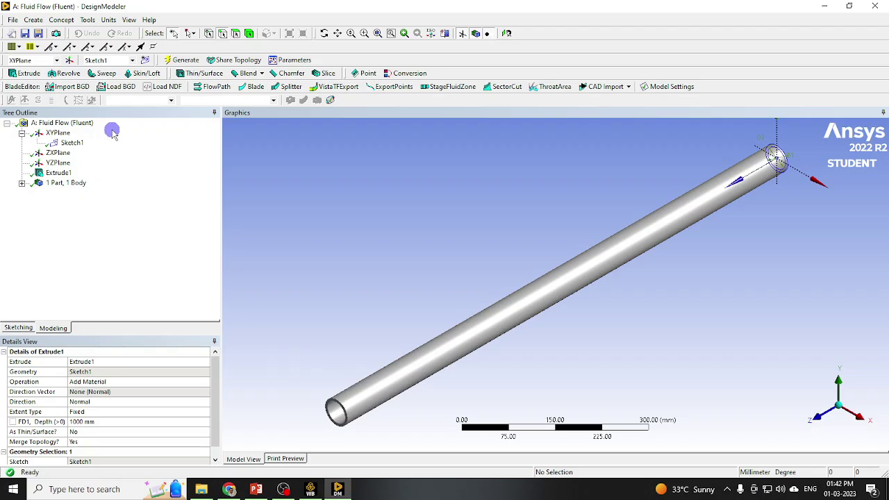
Generate a By Cavity fill from the pipe's inner cylindrical face to create the fluid volume
{"action": "left_click", "coordinate": [88, 21]}
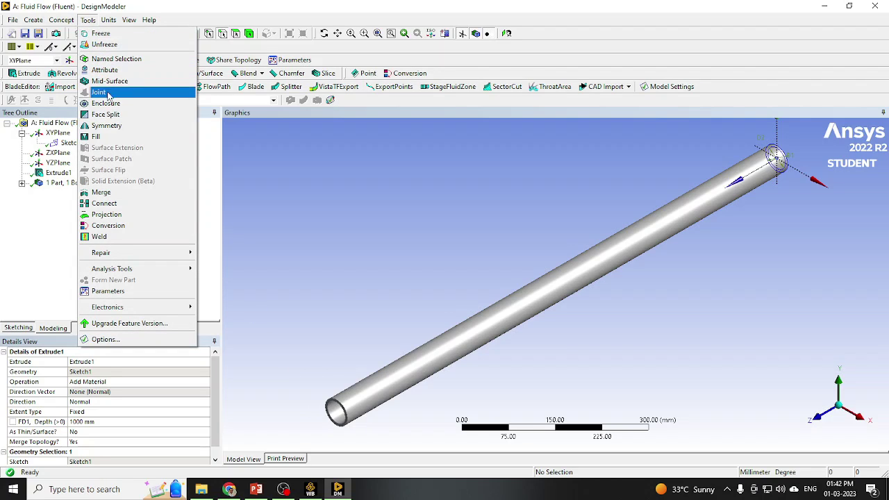
{"action": "left_click", "coordinate": [97, 137]}
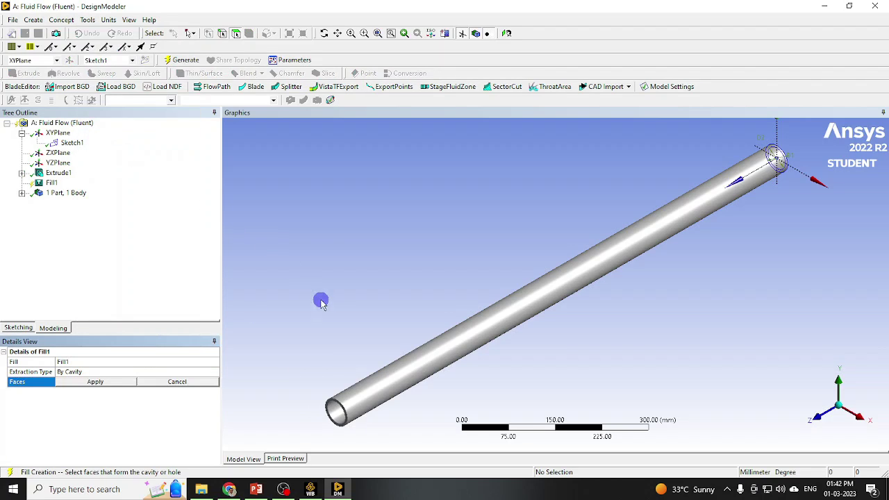
{"action": "left_click", "coordinate": [339, 417]}
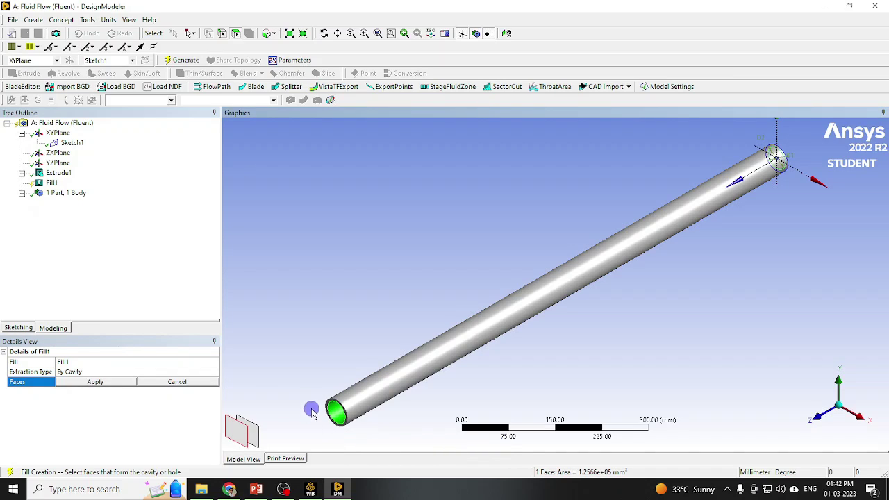
{"action": "left_click", "coordinate": [96, 382]}
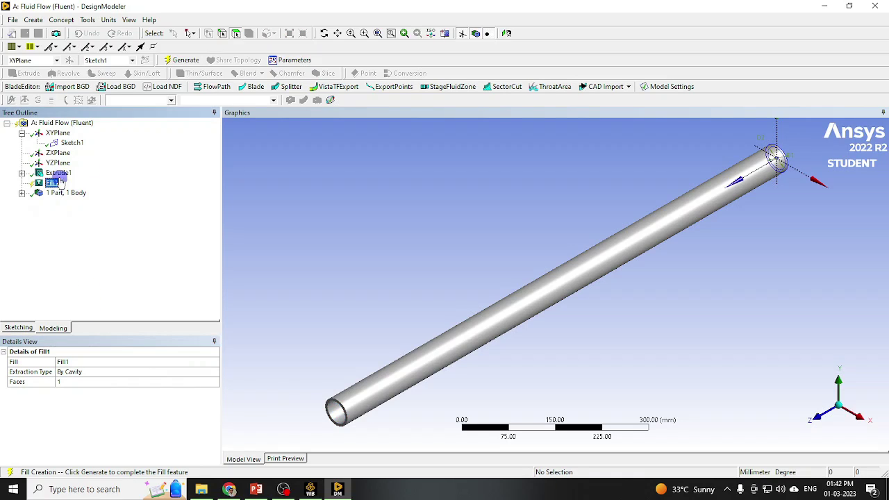
{"action": "left_click", "coordinate": [177, 61]}
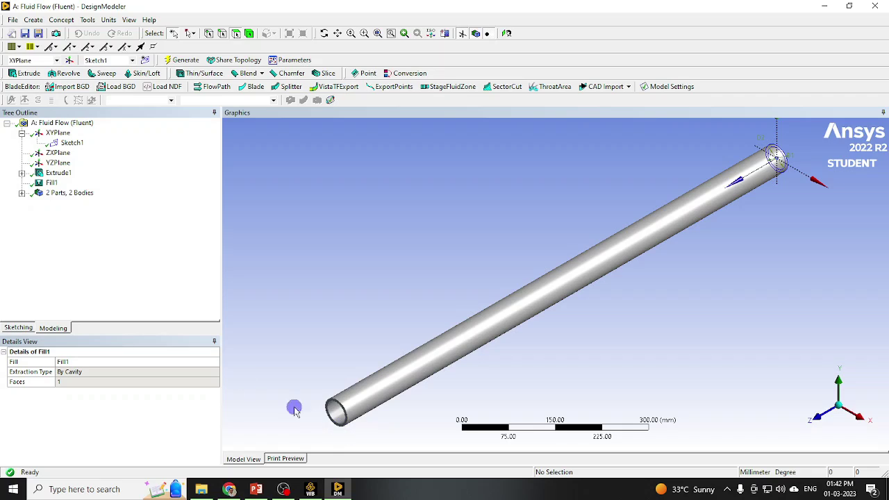
Inspect the two bodies under the parts list and rename the inner fill body as Fluid
{"action": "left_click", "coordinate": [21, 193]}
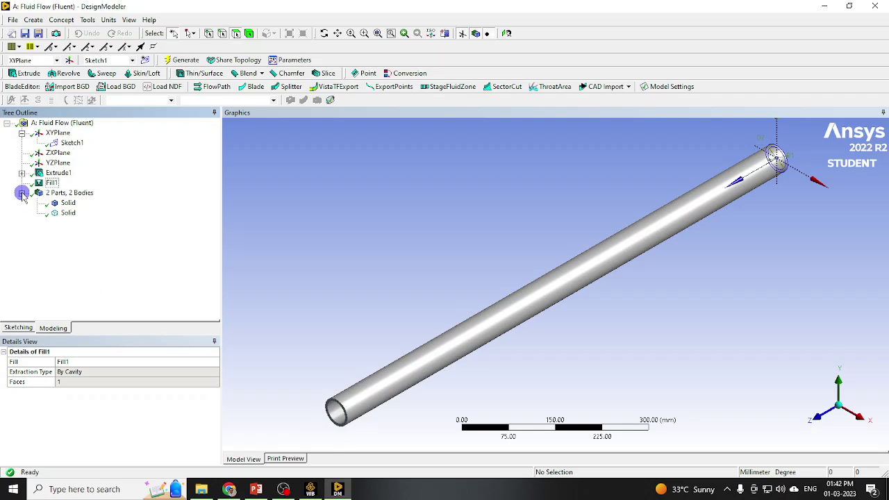
{"action": "left_click", "coordinate": [68, 203]}
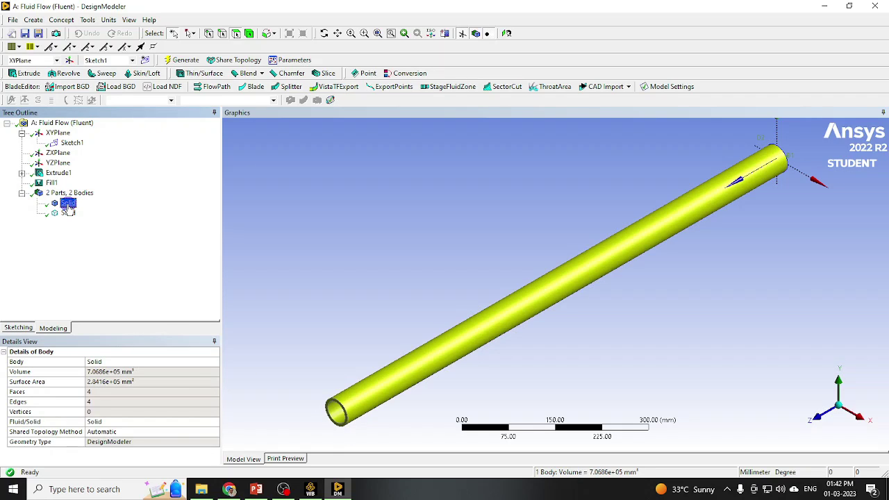
{"action": "left_click", "coordinate": [67, 214]}
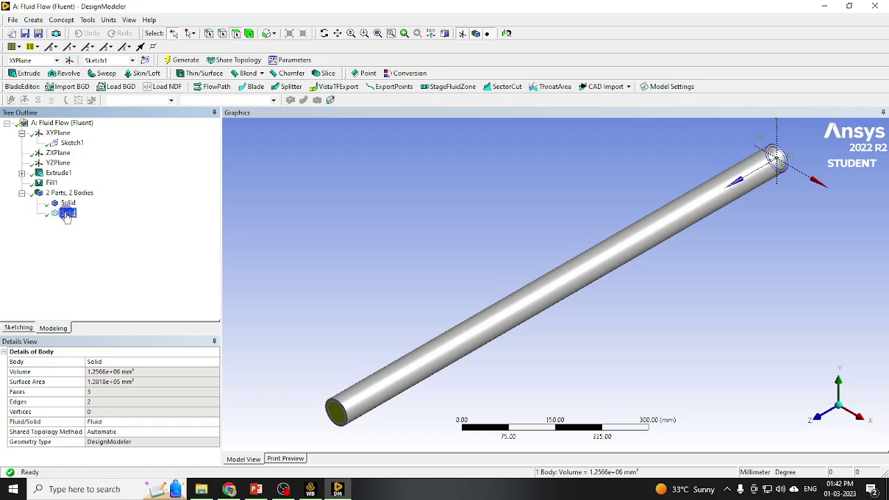
{"action": "right_click", "coordinate": [69, 215]}
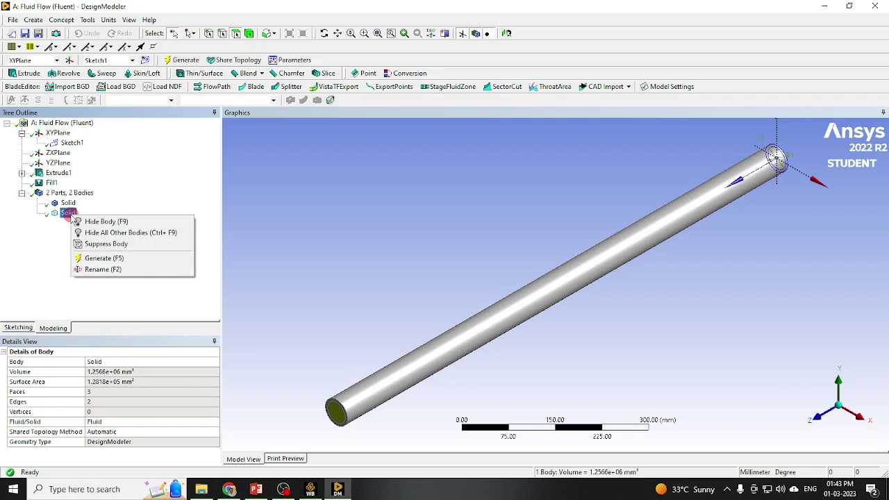
{"action": "left_click", "coordinate": [107, 270]}
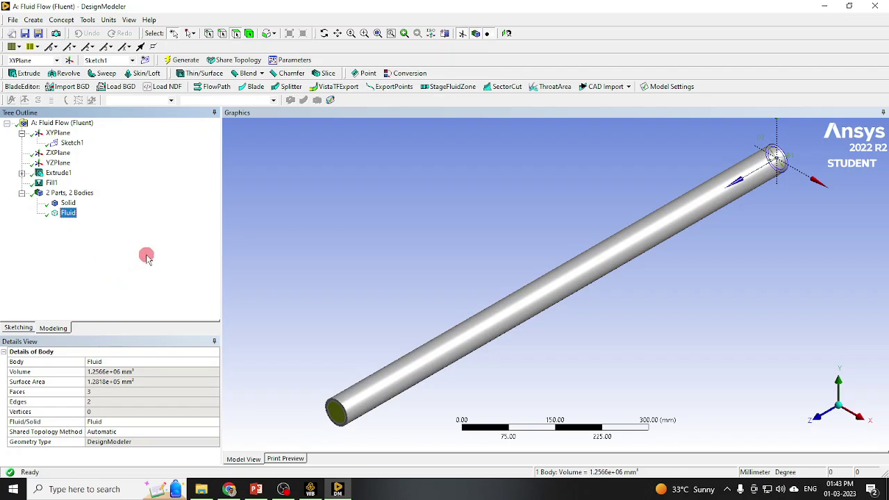
Close DesignModeler, open the Mesh component from Workbench in Meshing and generate a mesh with the default element size
{"action": "left_click", "coordinate": [884, 4]}
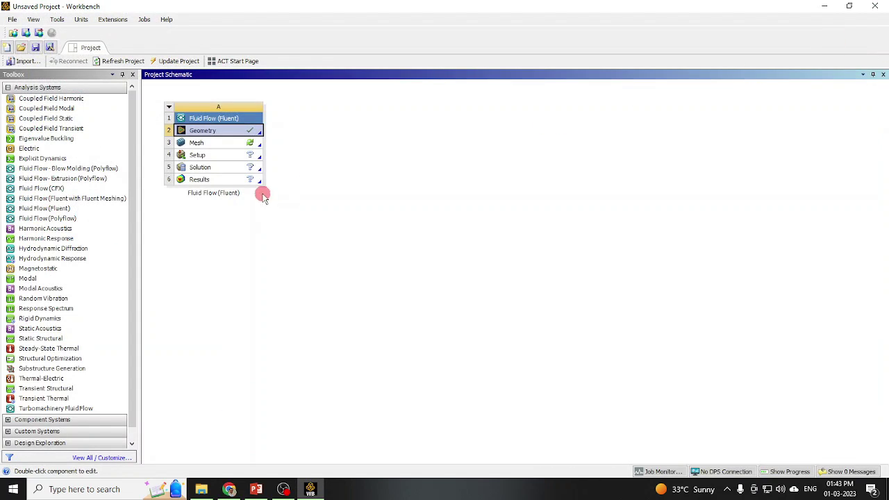
{"action": "double_click", "coordinate": [212, 145]}
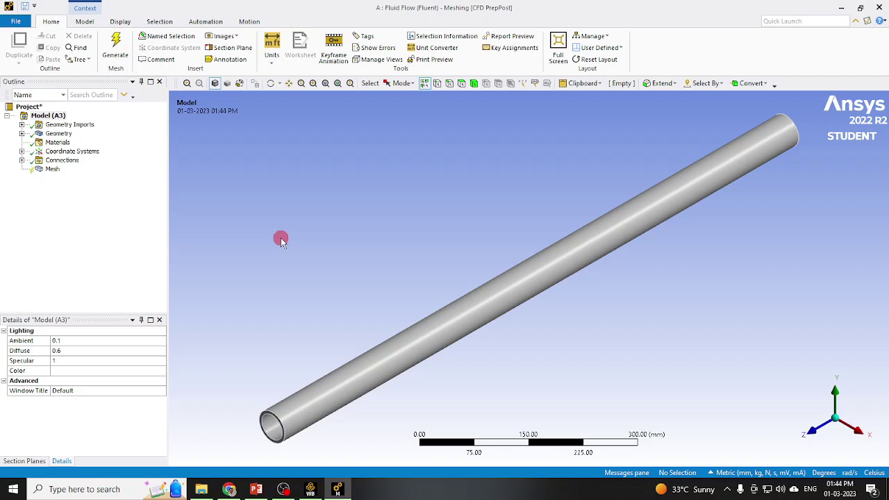
{"action": "left_click", "coordinate": [51, 171]}
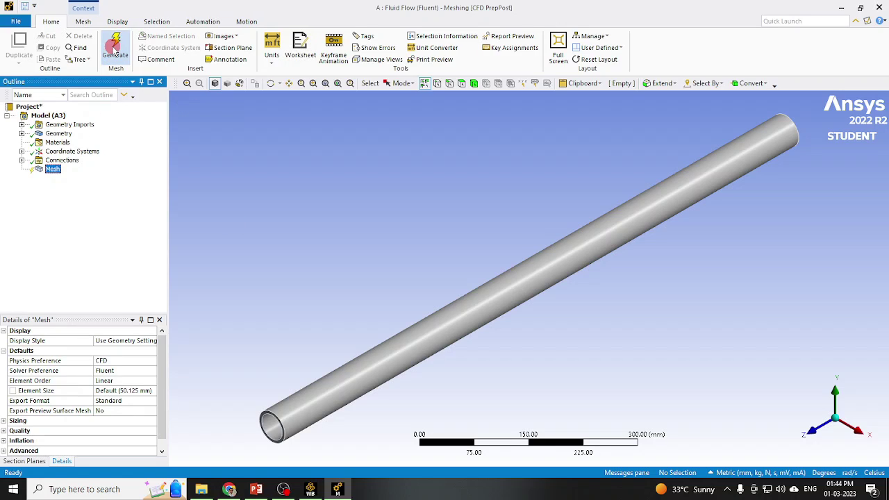
{"action": "left_click", "coordinate": [115, 51]}
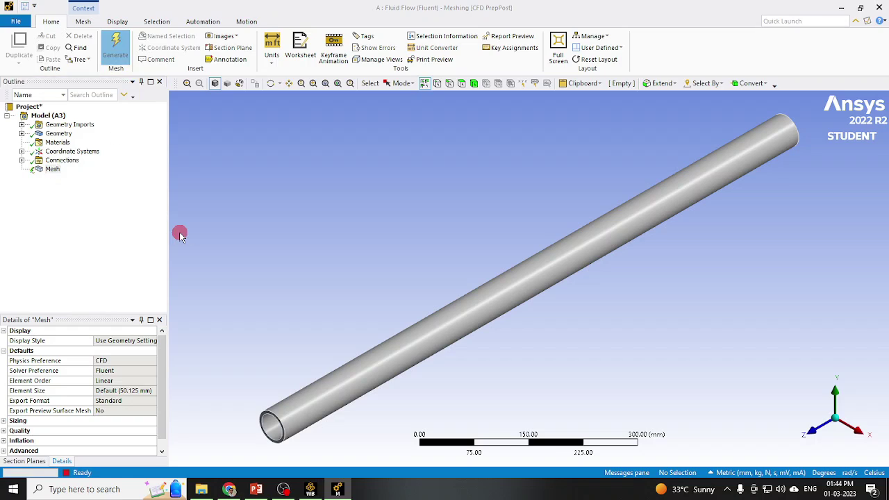
{"action": "left_click", "coordinate": [287, 268]}
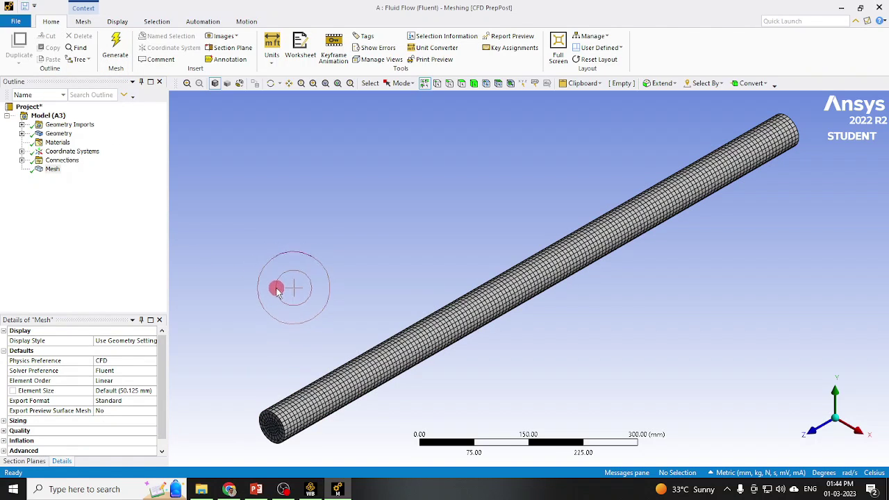
Set the mesh element size to 5 mm and regenerate the mesh
{"action": "left_click", "coordinate": [106, 391]}
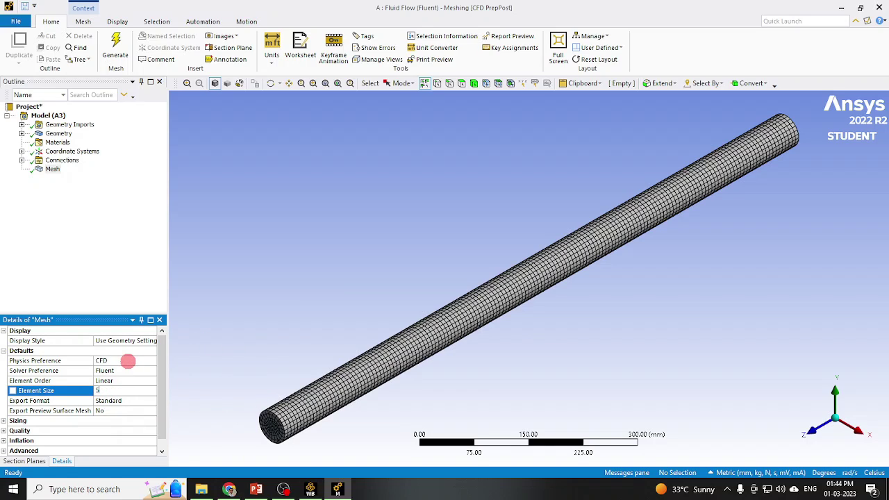
{"action": "left_click", "coordinate": [93, 277]}
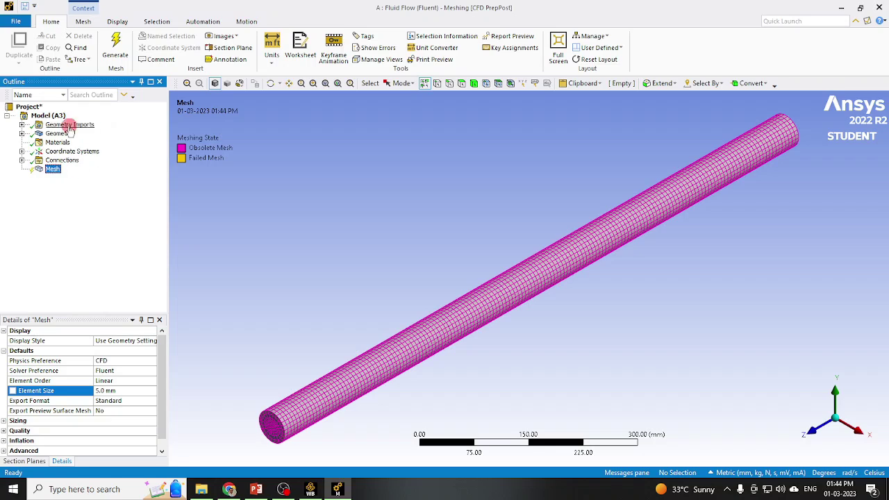
{"action": "left_click", "coordinate": [115, 49]}
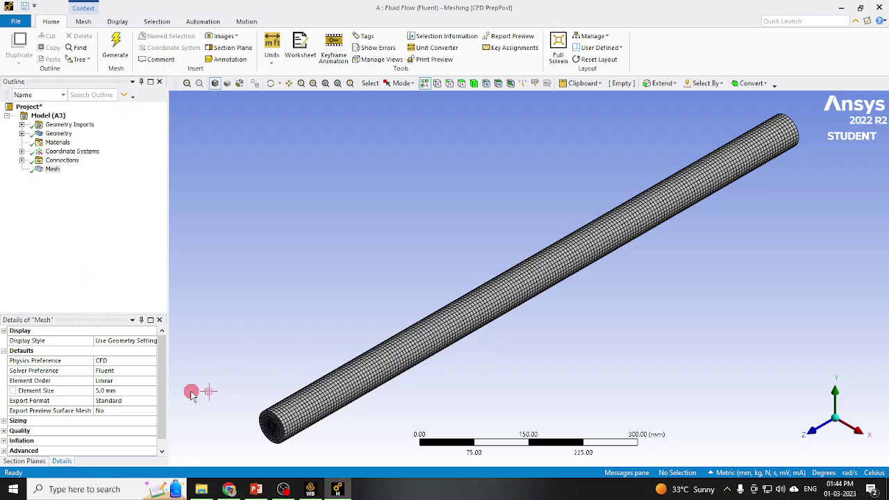
Expand the mesh statistics to examine the number of nodes and elements
{"action": "scroll", "coordinate": [165, 379], "scroll_direction": "down", "scroll_amount": 1}
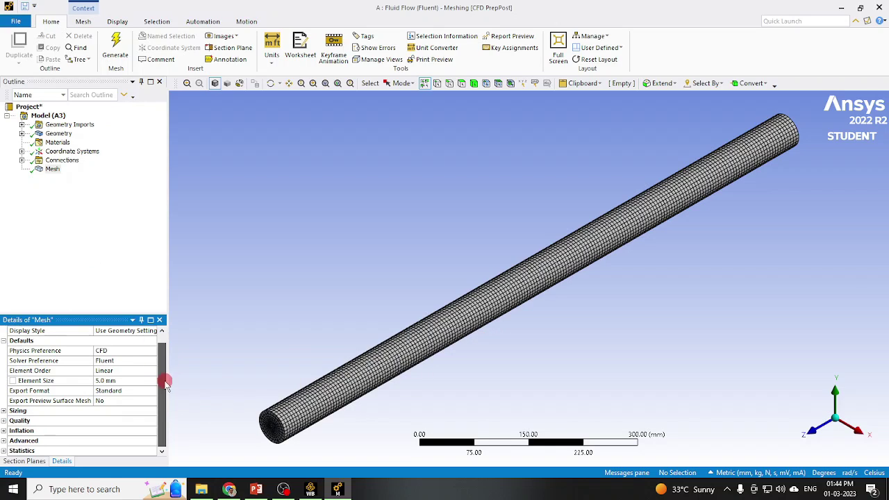
{"action": "left_click", "coordinate": [21, 452]}
{"action": "left_click_drag", "start_coordinate": [158, 348], "coordinate": [160, 417]}
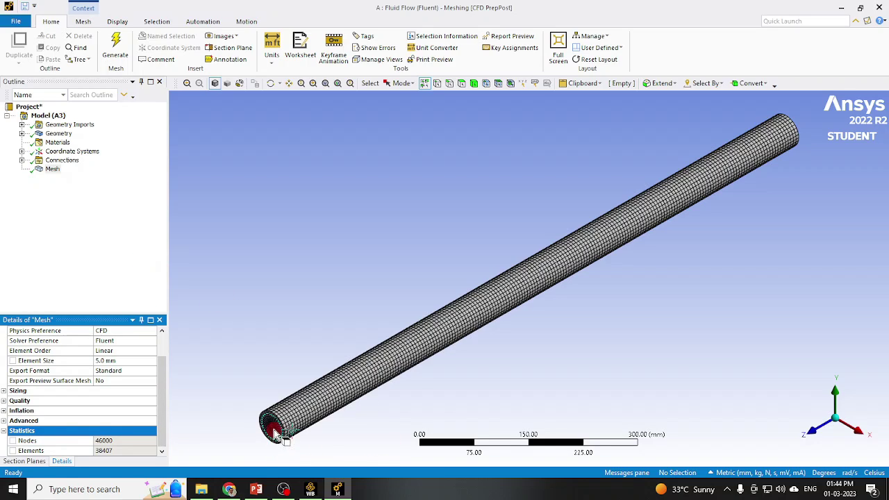
Create a named selection called inlet on the fluid's circular end face at the pipe's front end
{"action": "left_click", "coordinate": [462, 83]}
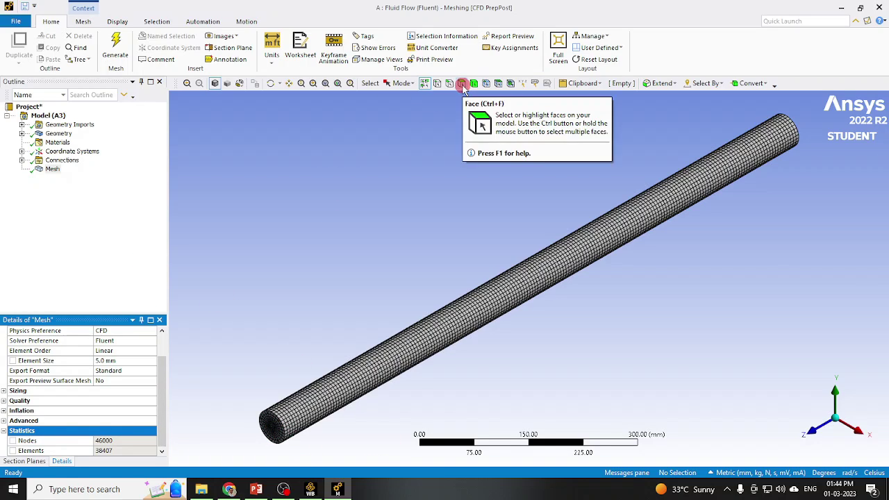
{"action": "left_click", "coordinate": [277, 432]}
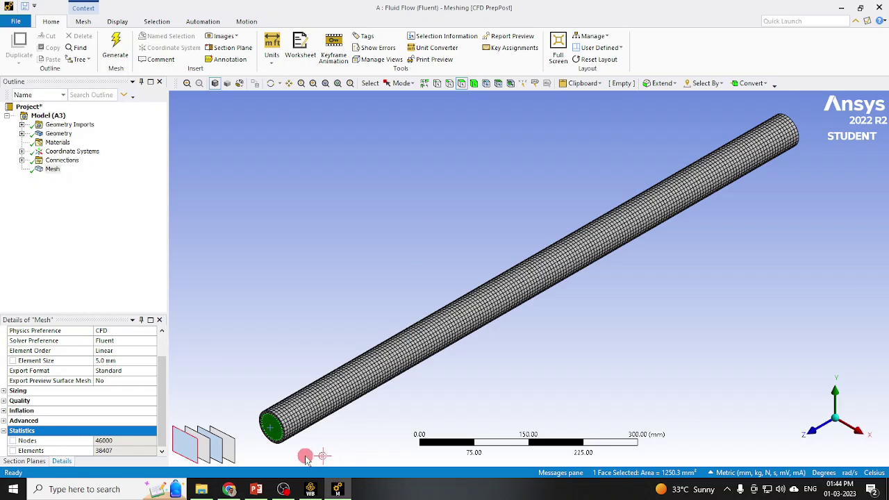
{"action": "right_click", "coordinate": [268, 422]}
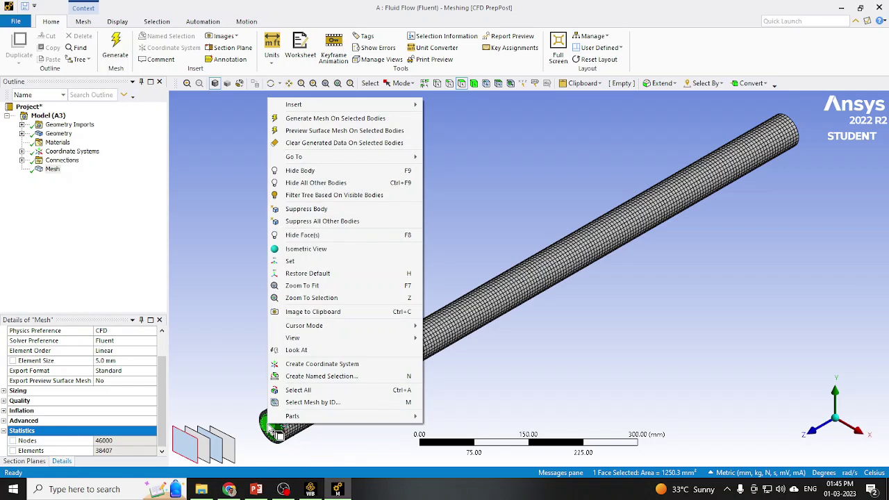
{"action": "left_click", "coordinate": [307, 376]}
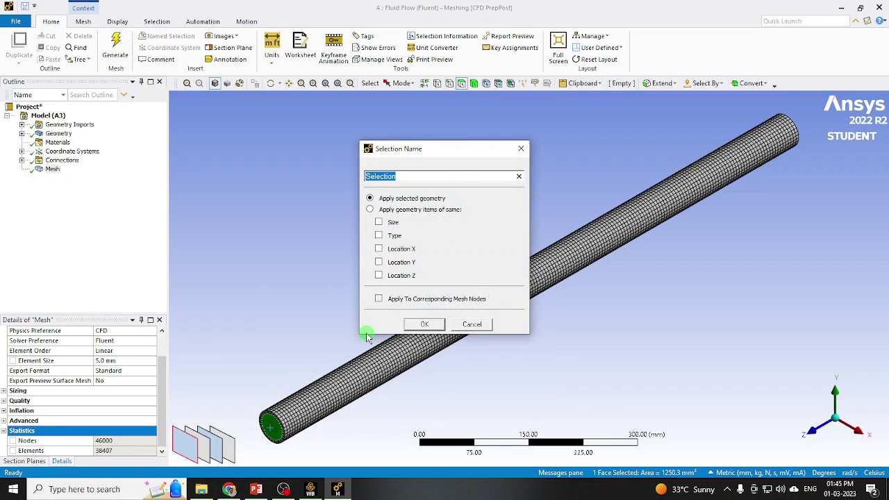
{"action": "type", "text": "inlet"}
{"action": "left_click", "coordinate": [424, 325]}
Create a named selection called outlet on the fluid's circular face at the opposite end of the pipe
{"action": "left_click", "coordinate": [271, 83]}
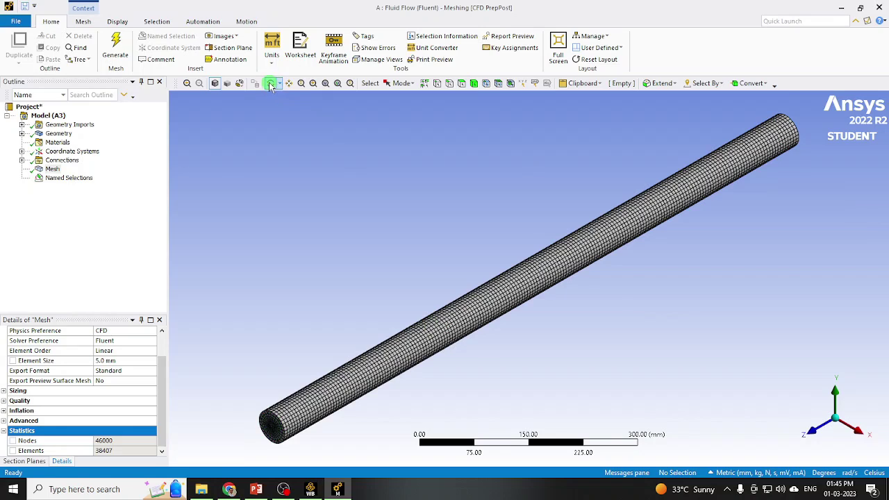
{"action": "left_click_drag", "start_coordinate": [804, 152], "coordinate": [696, 278]}
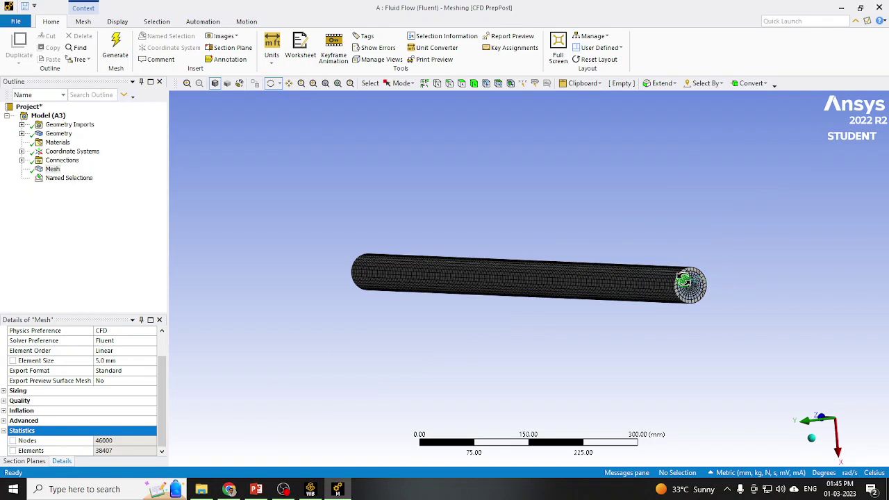
{"action": "left_click", "coordinate": [472, 84]}
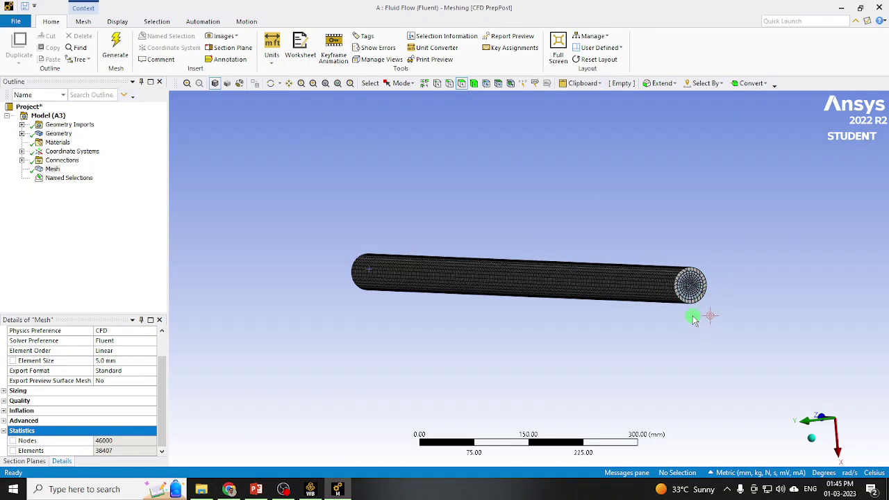
{"action": "left_click", "coordinate": [690, 290]}
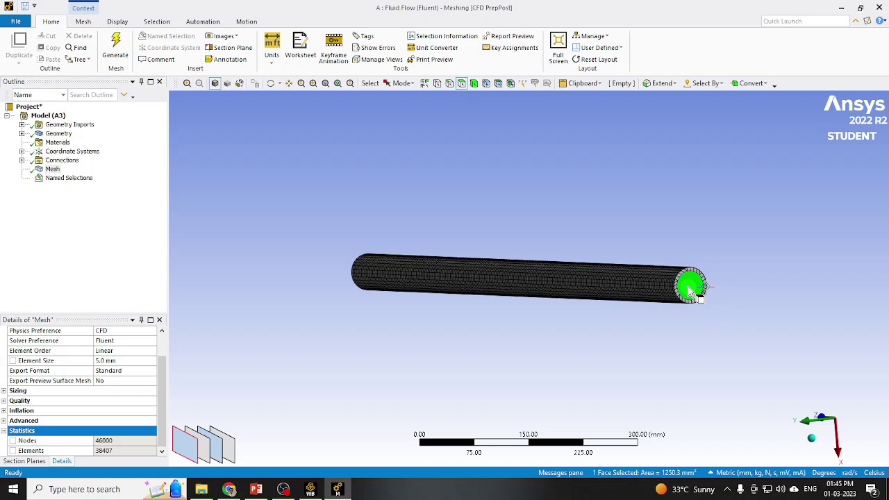
{"action": "right_click", "coordinate": [690, 291]}
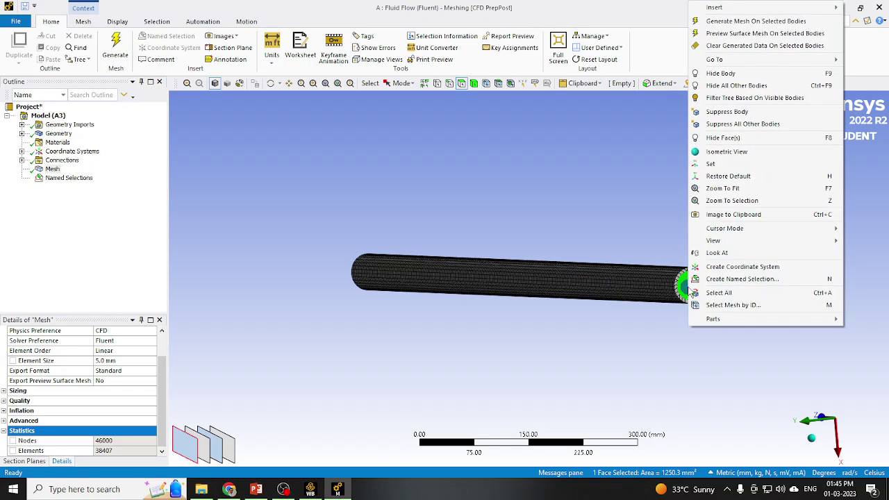
{"action": "left_click", "coordinate": [738, 280]}
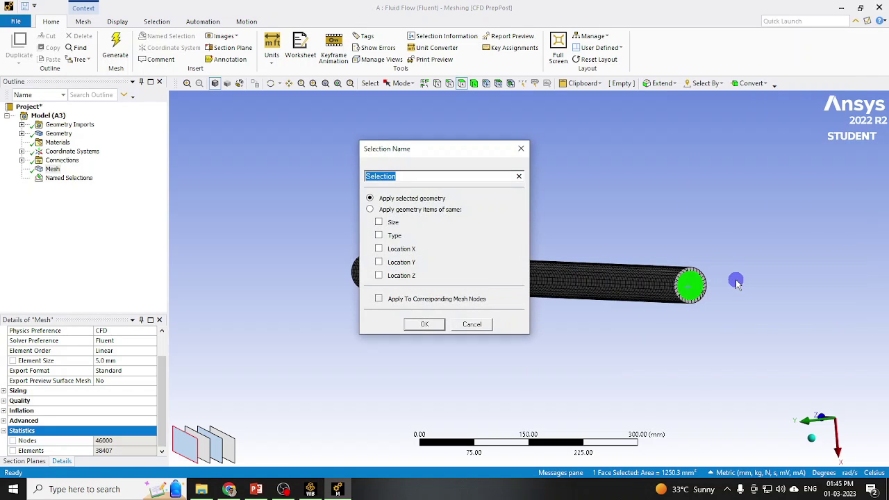
{"action": "type", "text": "outlet"}
{"action": "left_click", "coordinate": [434, 325]}
Create a named selection called Solid_wall from the hollow outer pipe body
{"action": "left_click", "coordinate": [474, 83]}
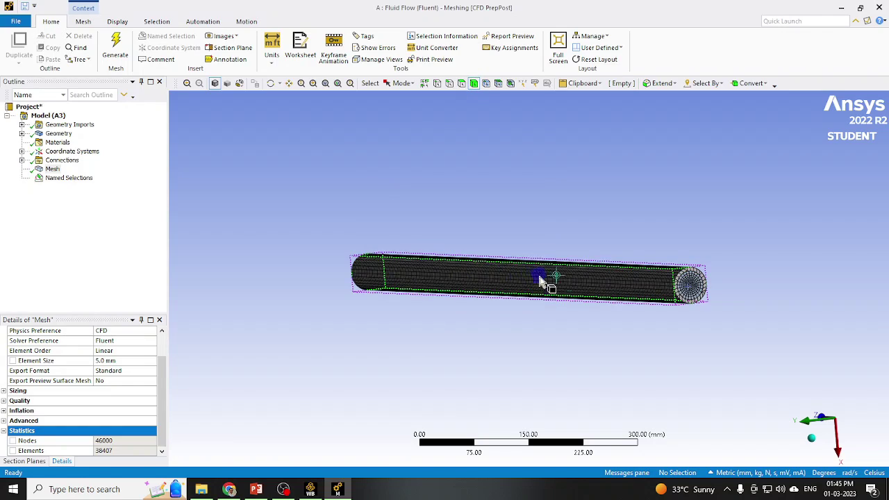
{"action": "left_click", "coordinate": [498, 283]}
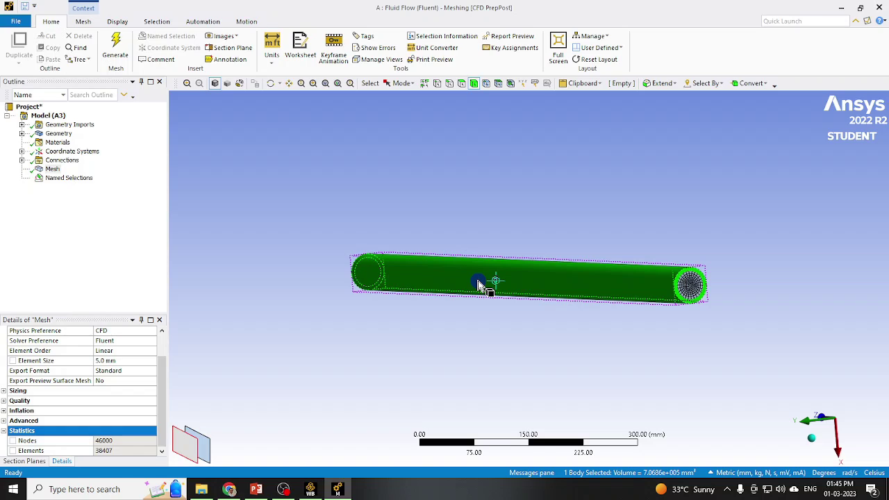
{"action": "right_click", "coordinate": [479, 285]}
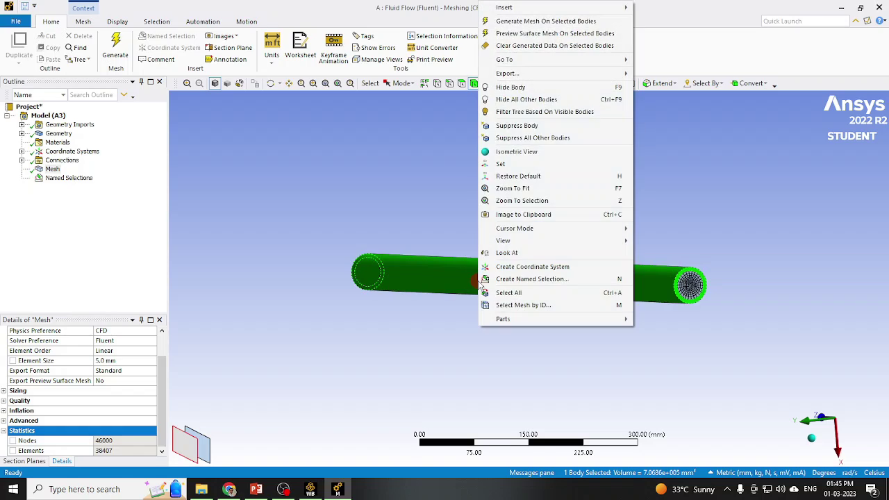
{"action": "left_click", "coordinate": [549, 281]}
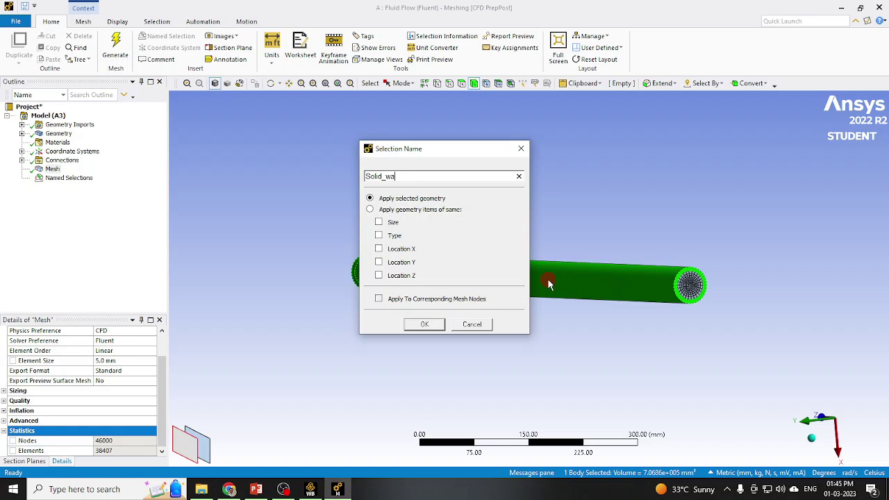
{"action": "type", "text": "ll"}
{"action": "left_click", "coordinate": [424, 325]}
Review the inlet, outlet and Solid_wall named selections on the pipe in isometric view
{"action": "left_click", "coordinate": [812, 437]}
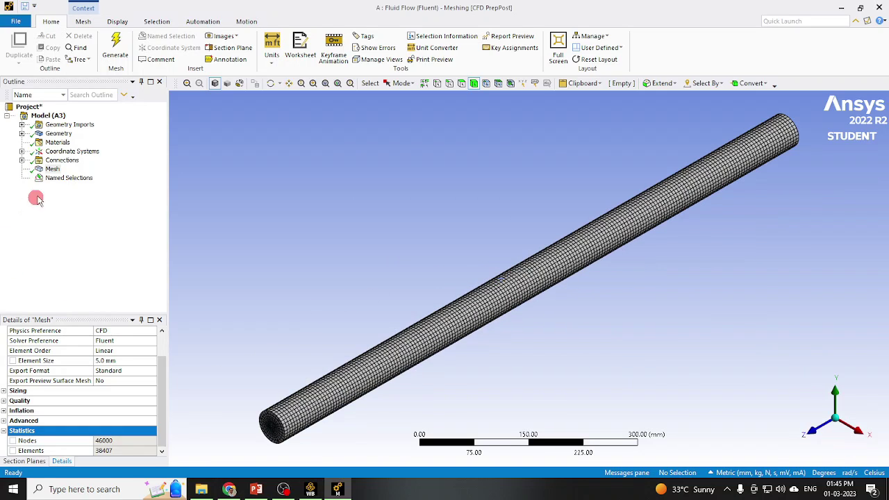
{"action": "left_click", "coordinate": [21, 178]}
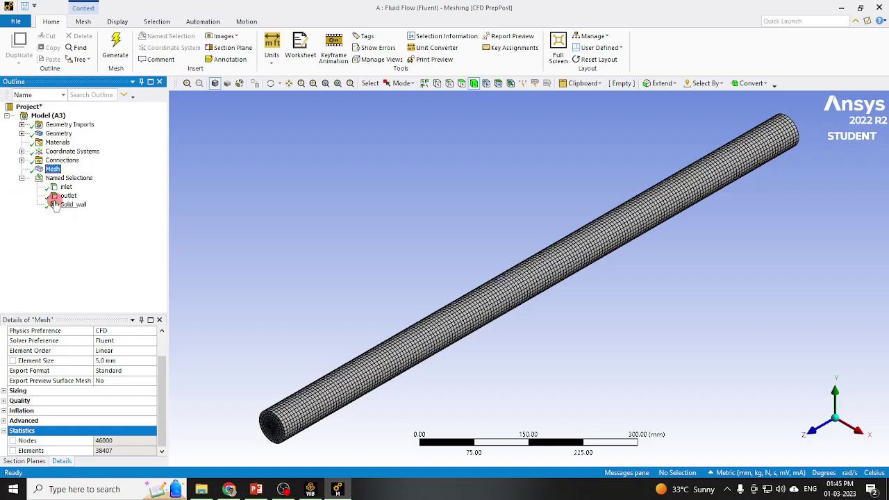
{"action": "left_click", "coordinate": [66, 187]}
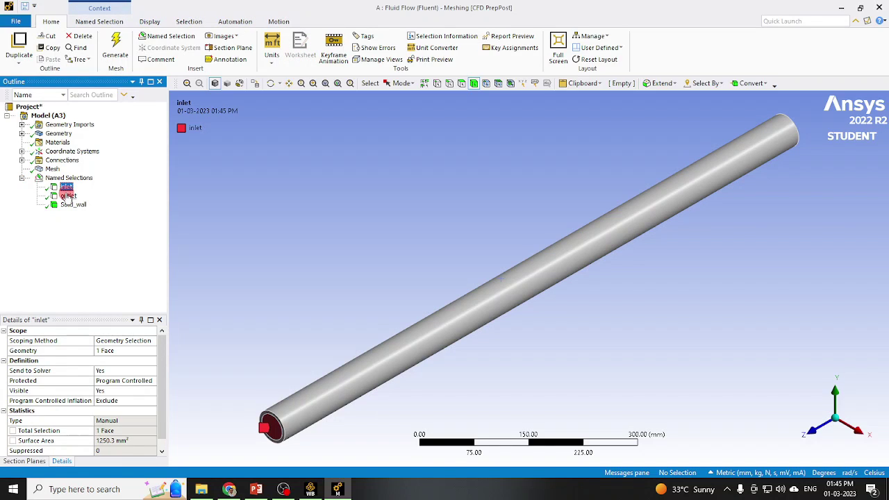
{"action": "left_click", "coordinate": [68, 197]}
{"action": "left_click", "coordinate": [74, 205]}
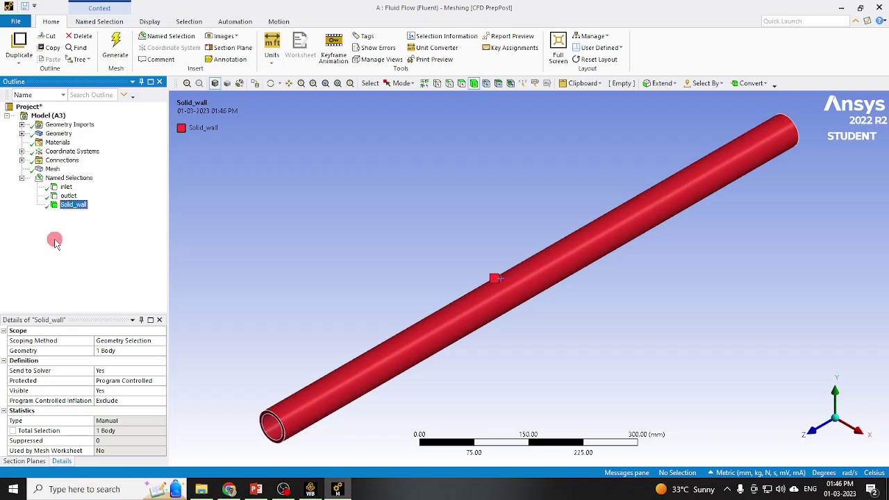
Leave the meshing session and update the Mesh component of the Fluid Flow (Fluent) system in the Workbench project
{"action": "left_click", "coordinate": [879, 9]}
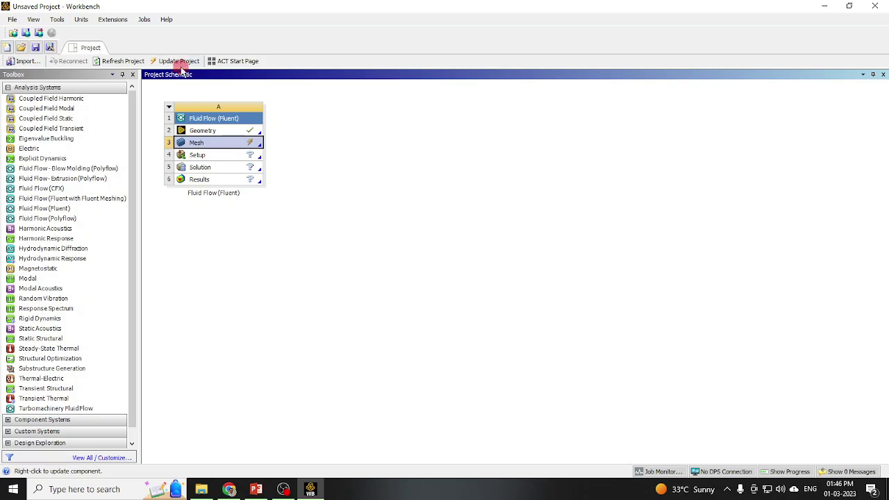
{"action": "right_click", "coordinate": [236, 148]}
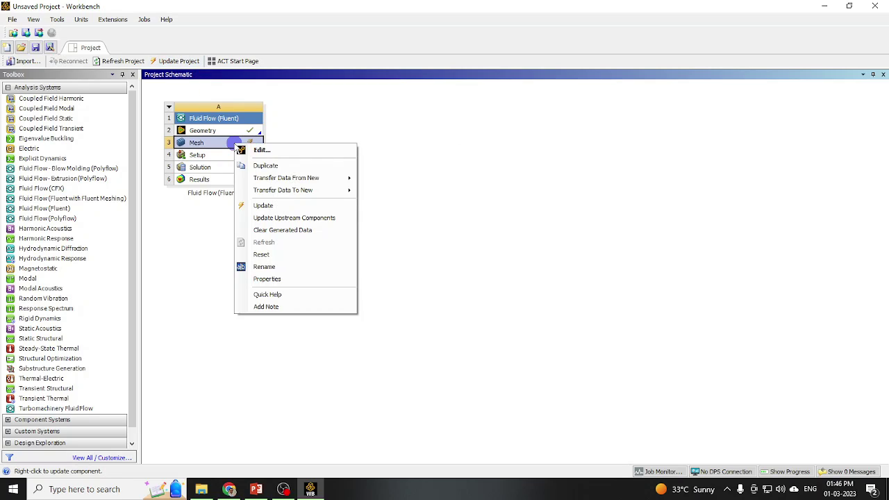
{"action": "left_click", "coordinate": [264, 206]}
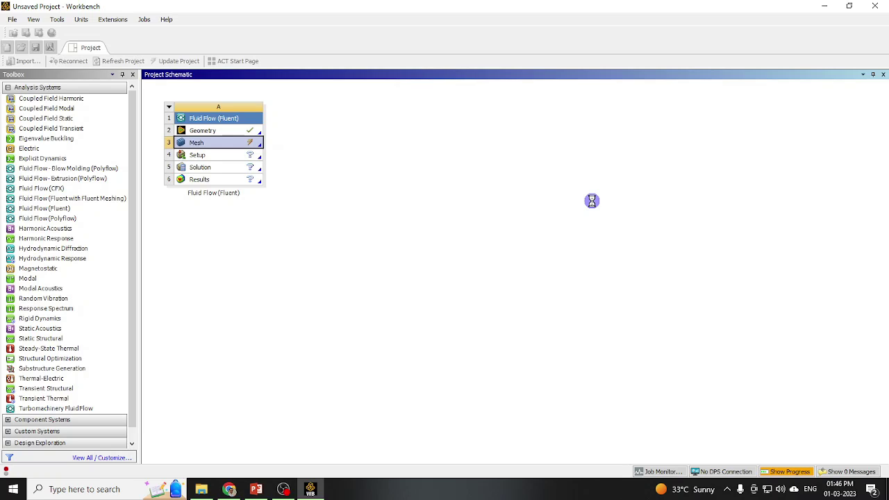
Launch the Fluent setup with Double Precision enabled and allow its network access through the firewall
{"action": "double_click", "coordinate": [238, 157]}
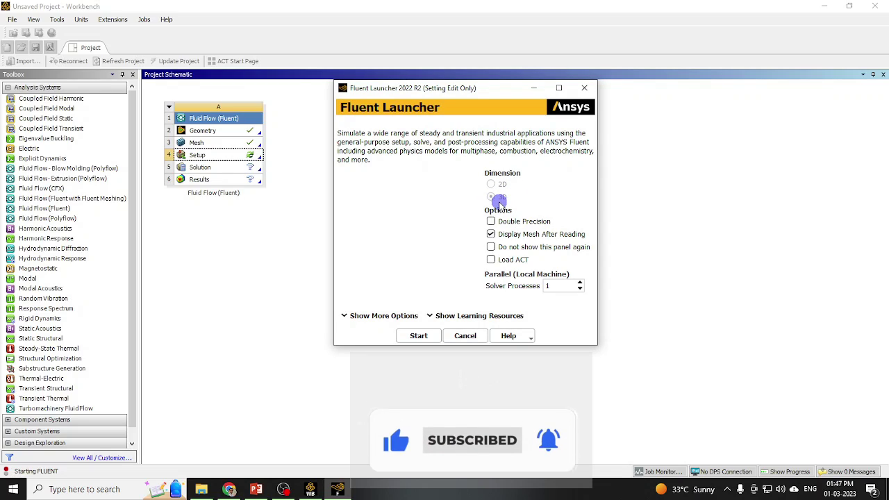
{"action": "left_click", "coordinate": [491, 221]}
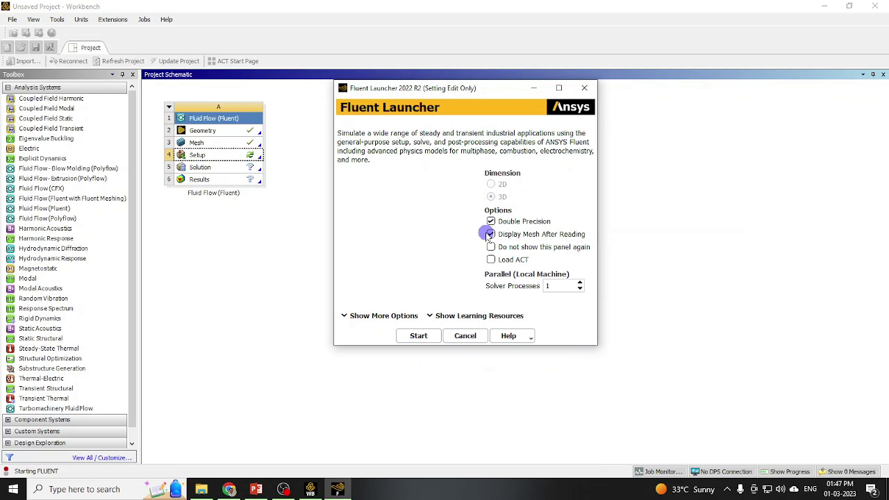
{"action": "left_click", "coordinate": [419, 336]}
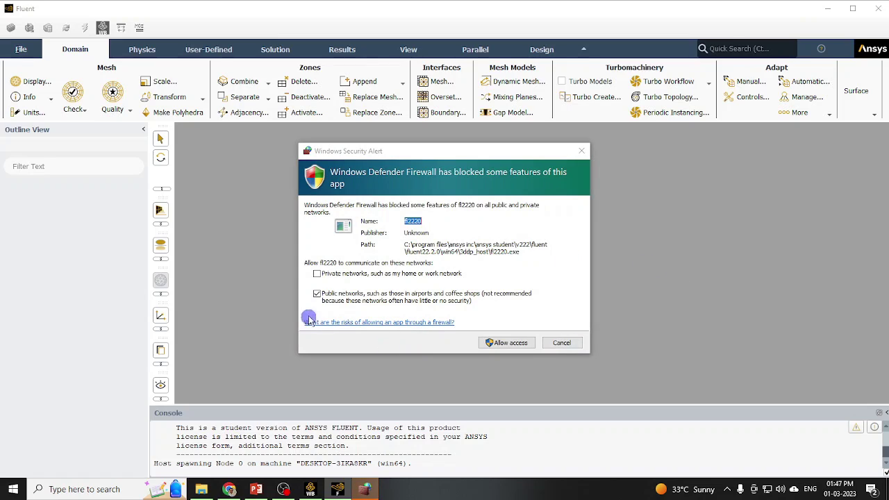
{"action": "left_click", "coordinate": [498, 341]}
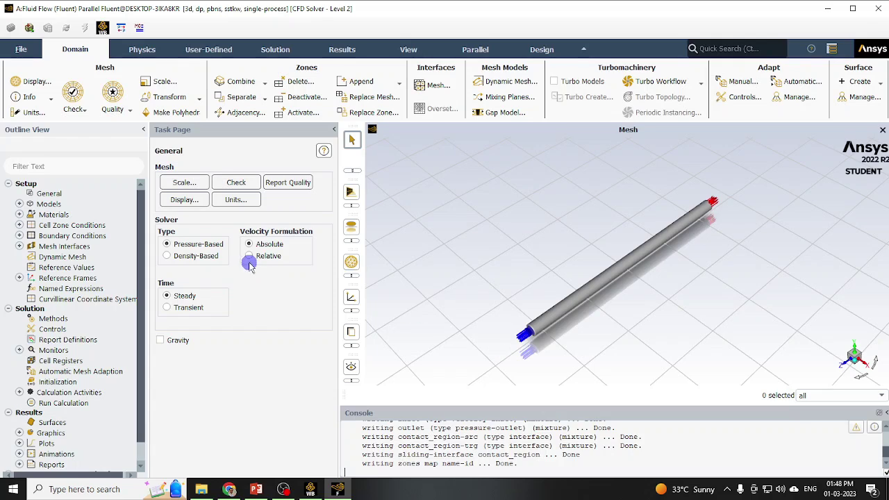
Inspect the mesh's domain extents in mm and return the view length unit to m without scaling the mesh
{"action": "left_click", "coordinate": [181, 183]}
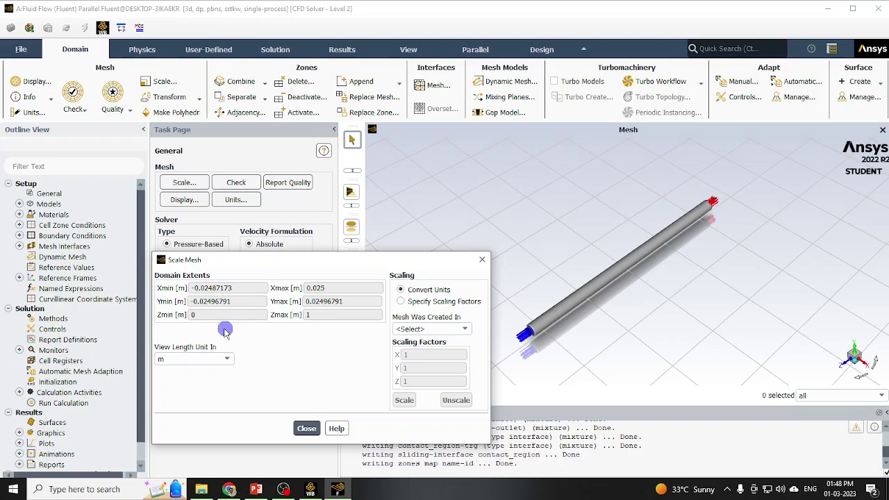
{"action": "left_click", "coordinate": [188, 359]}
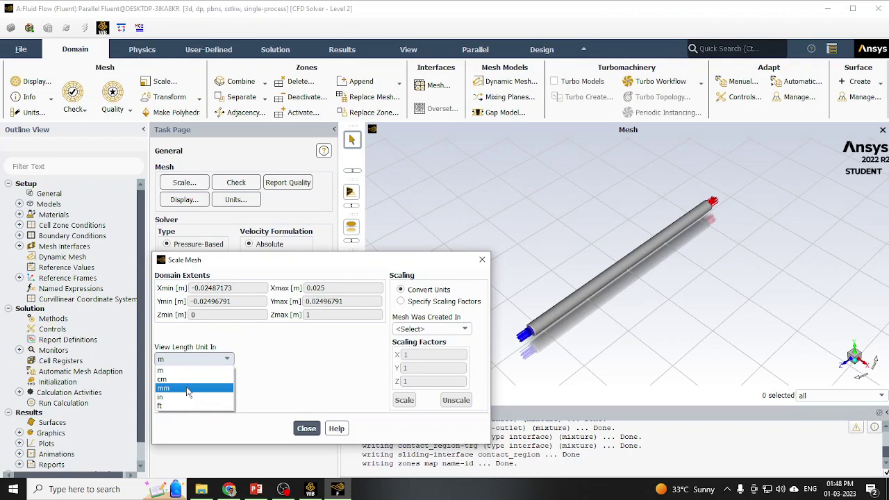
{"action": "left_click", "coordinate": [187, 389]}
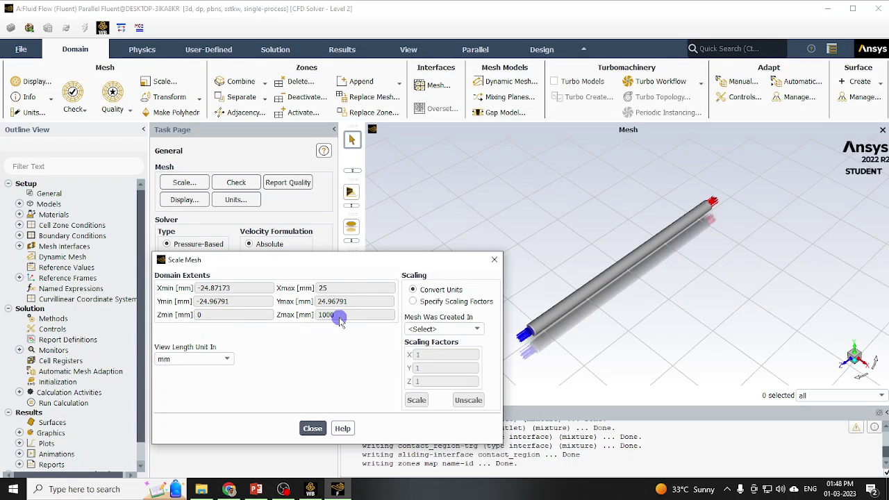
{"action": "left_click", "coordinate": [205, 359]}
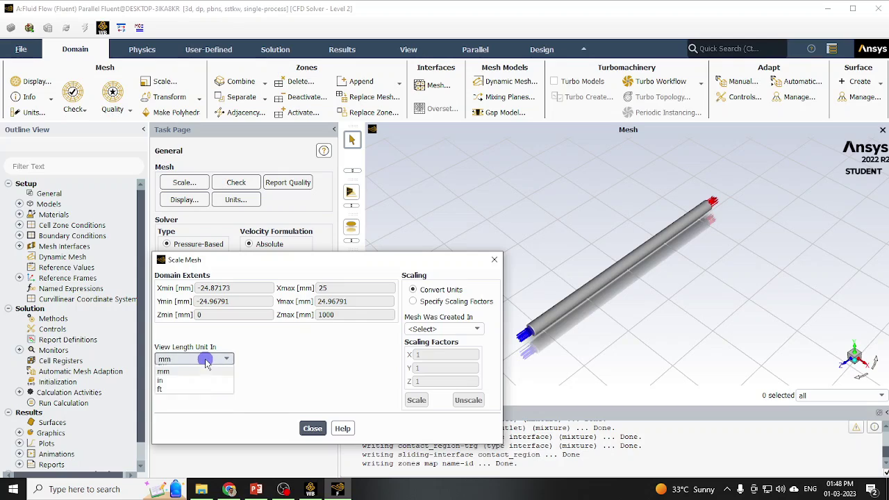
{"action": "left_click", "coordinate": [193, 367]}
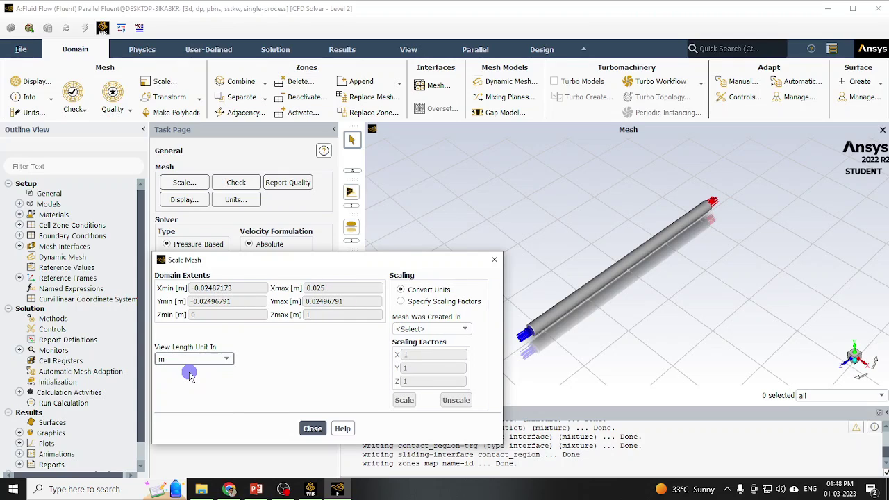
{"action": "left_click", "coordinate": [314, 429]}
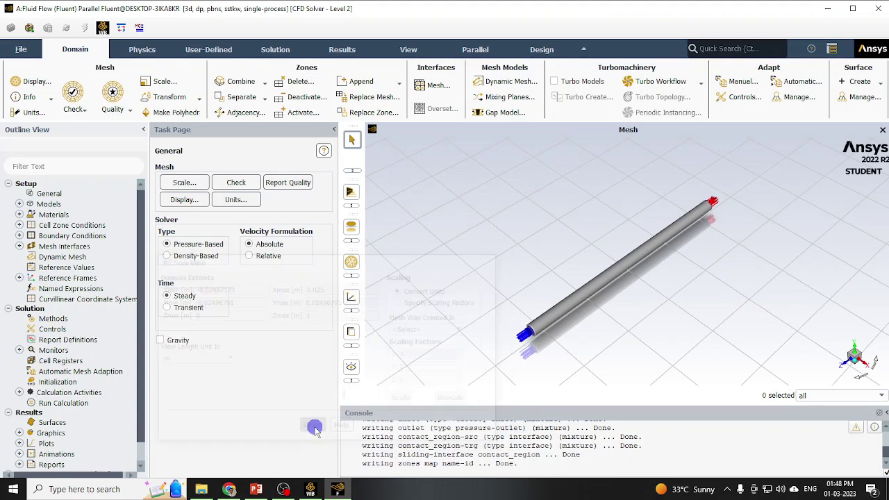
Run the mesh check and report the mesh quality
{"action": "left_click", "coordinate": [235, 183]}
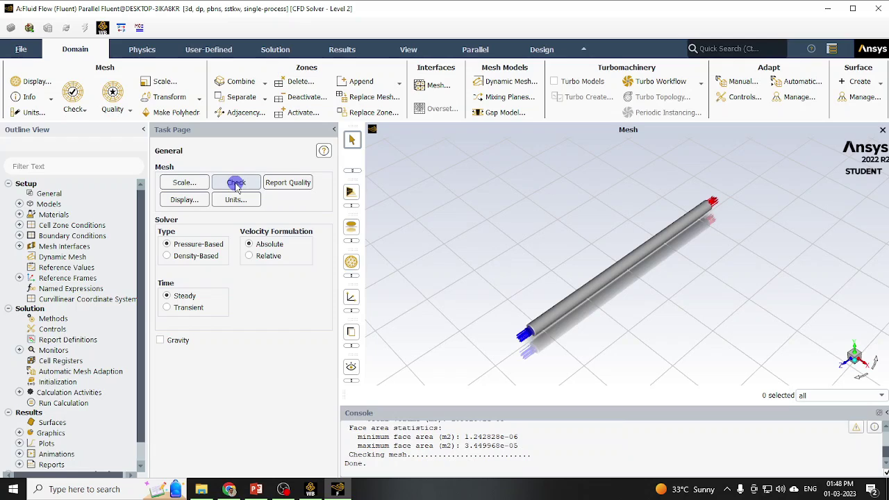
{"action": "left_click", "coordinate": [285, 184]}
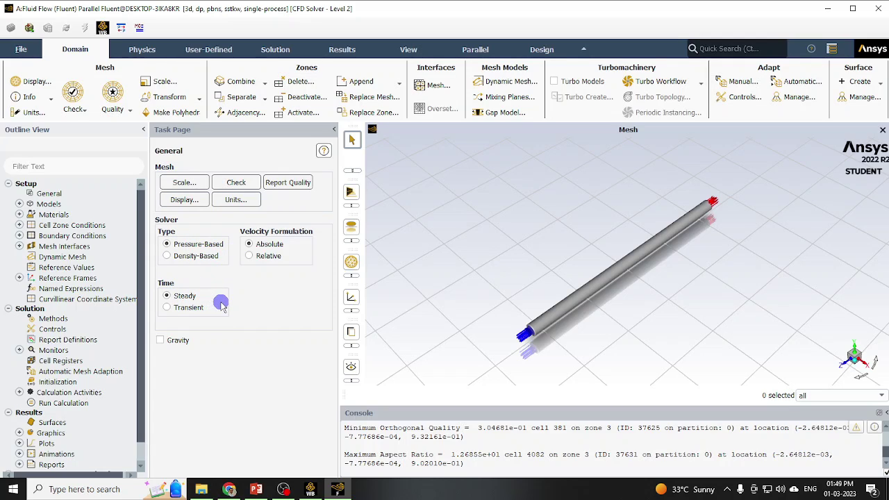
Set the viscous model to Laminar
{"action": "left_click", "coordinate": [19, 204]}
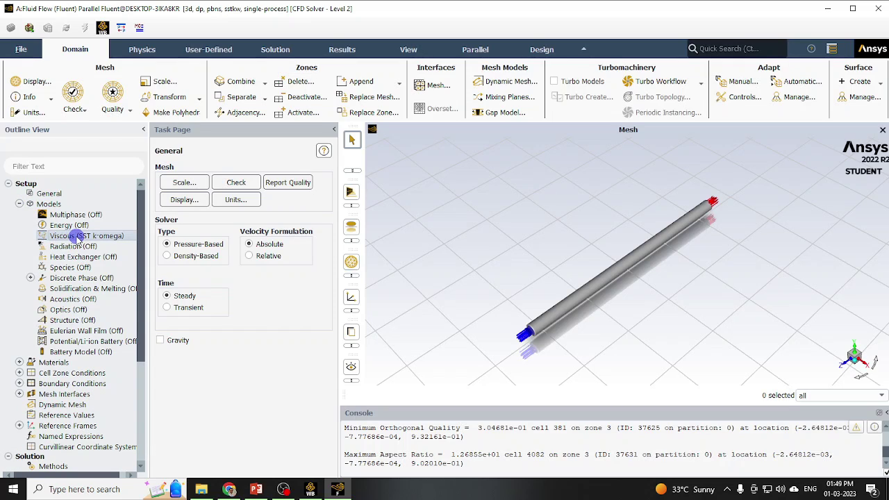
{"action": "double_click", "coordinate": [78, 237]}
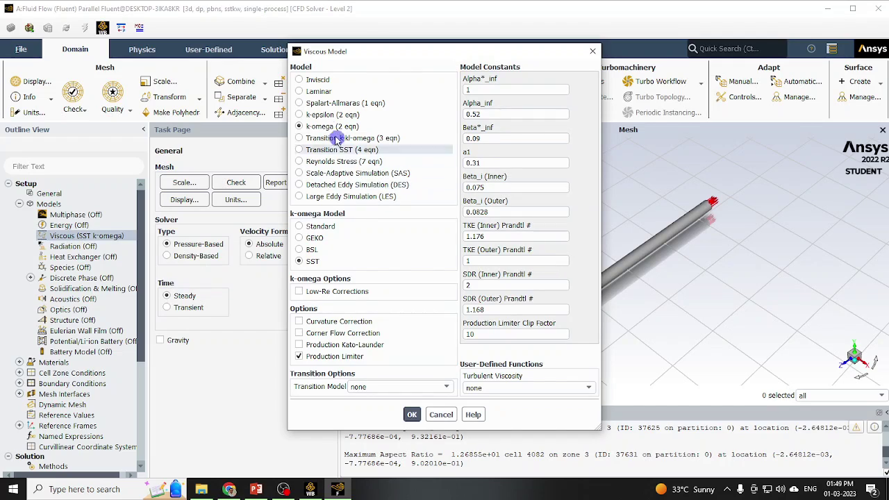
{"action": "left_click", "coordinate": [310, 92]}
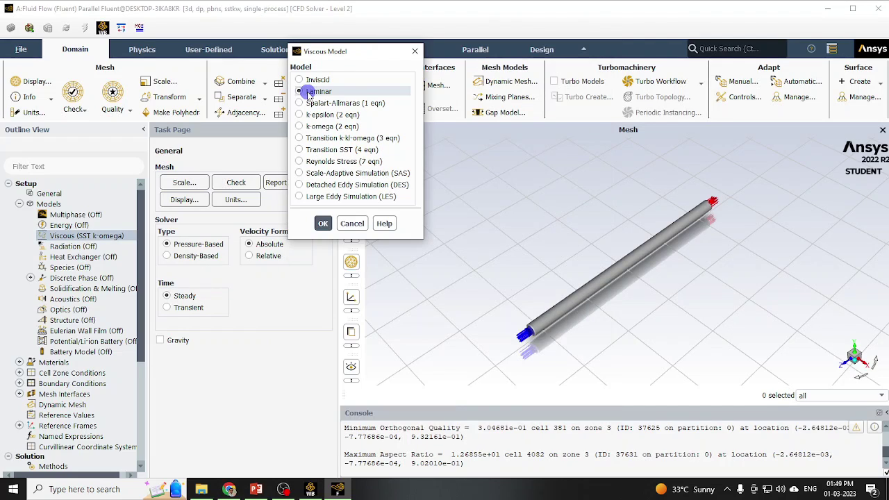
{"action": "left_click", "coordinate": [324, 224]}
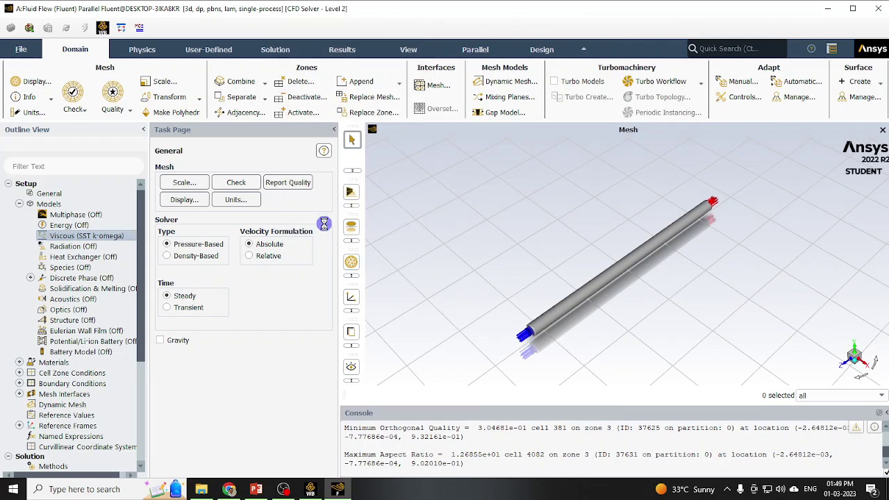
{"action": "left_click", "coordinate": [281, 326]}
Examine the fluid and solid materials defined in the setup
{"action": "left_click", "coordinate": [19, 362]}
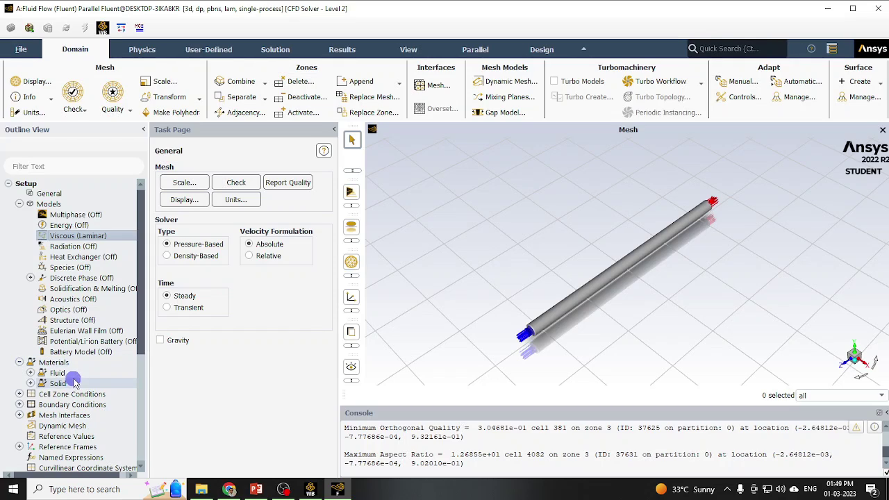
{"action": "left_click", "coordinate": [30, 373]}
{"action": "left_click", "coordinate": [57, 373]}
{"action": "left_click", "coordinate": [67, 383]}
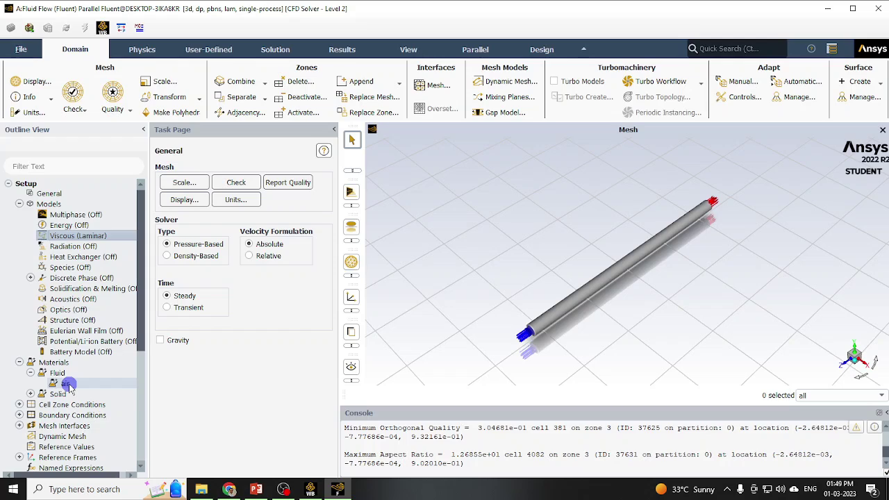
{"action": "left_click", "coordinate": [54, 384]}
{"action": "left_click", "coordinate": [31, 394]}
{"action": "left_click", "coordinate": [67, 405]}
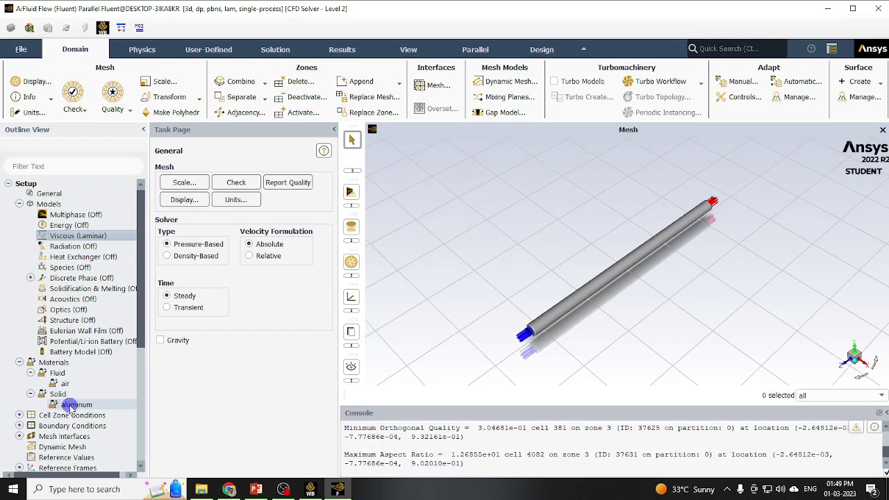
Copy water-liquid (h2o<l>) from the Fluent database into the case's fluid materials
{"action": "left_click", "coordinate": [67, 385]}
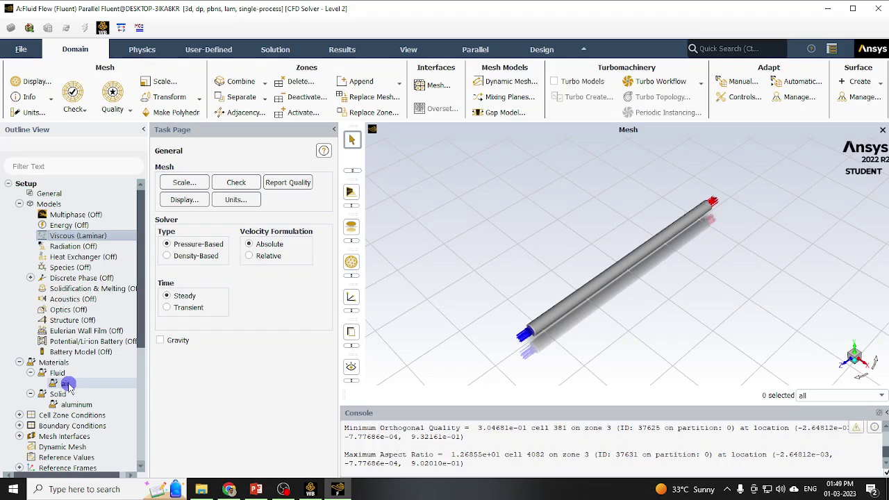
{"action": "double_click", "coordinate": [67, 384]}
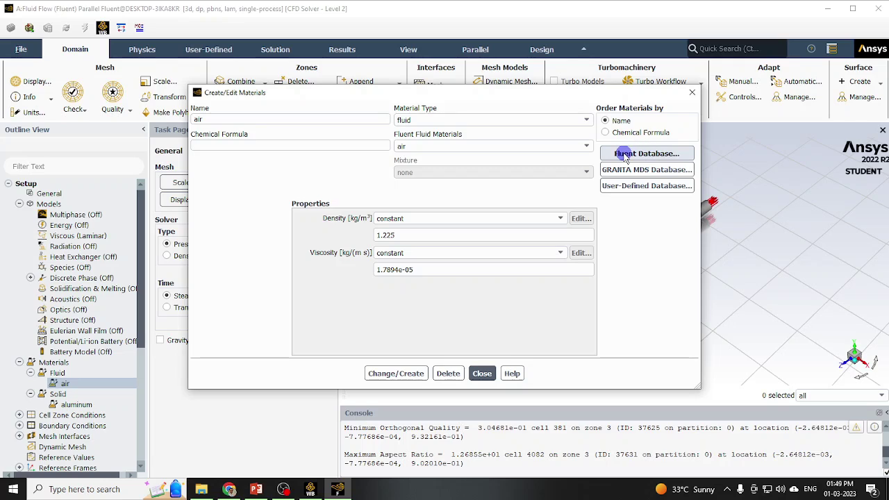
{"action": "left_click", "coordinate": [653, 153]}
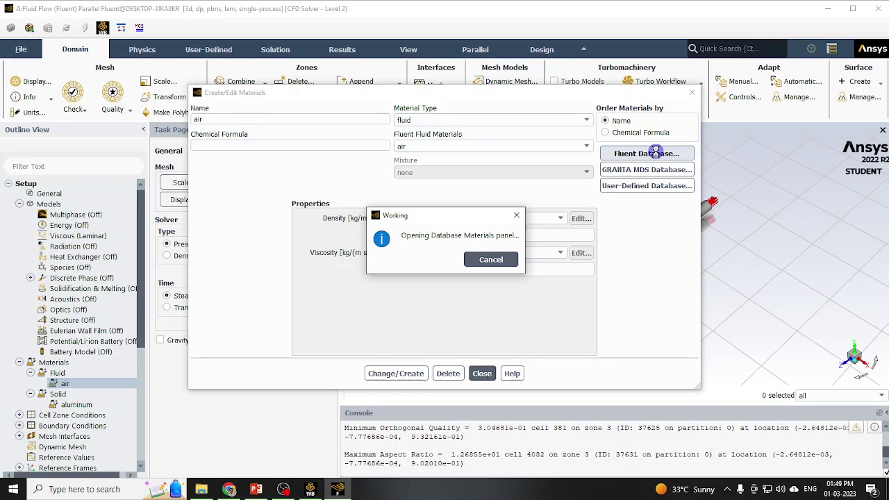
{"action": "left_click_drag", "start_coordinate": [276, 257], "coordinate": [308, 207]}
{"action": "left_click", "coordinate": [381, 257]}
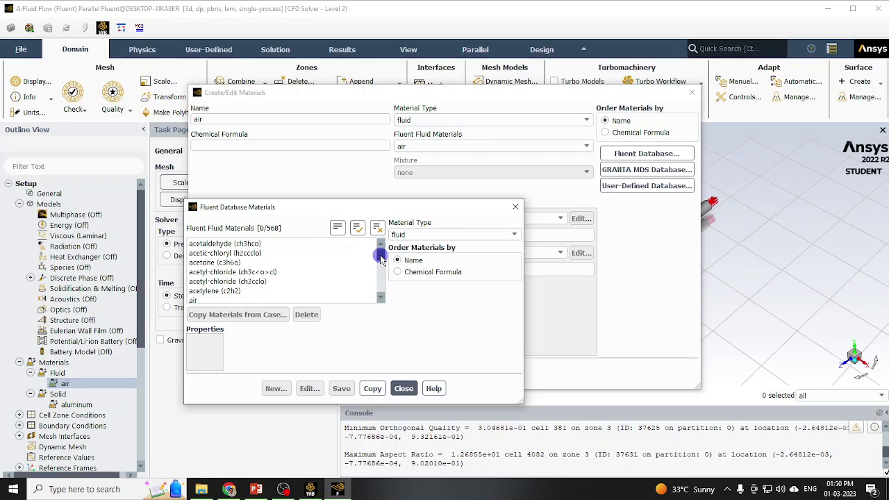
{"action": "left_click_drag", "start_coordinate": [380, 257], "coordinate": [378, 292]}
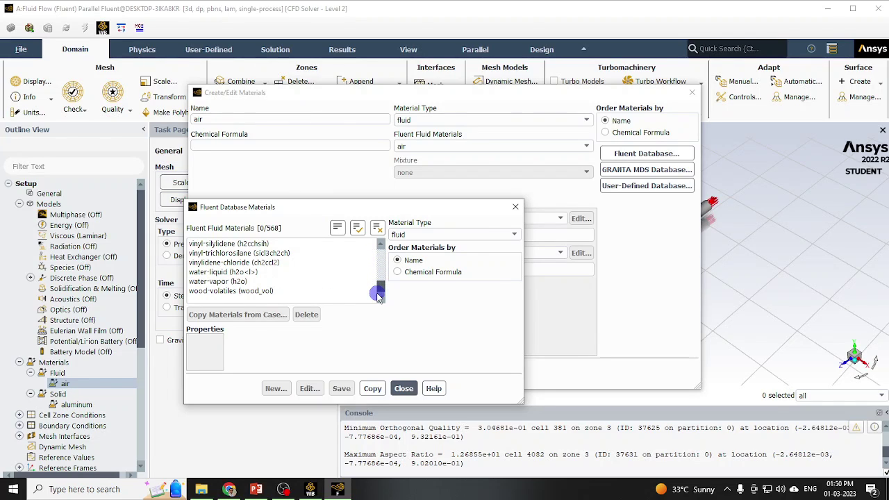
{"action": "left_click", "coordinate": [221, 272]}
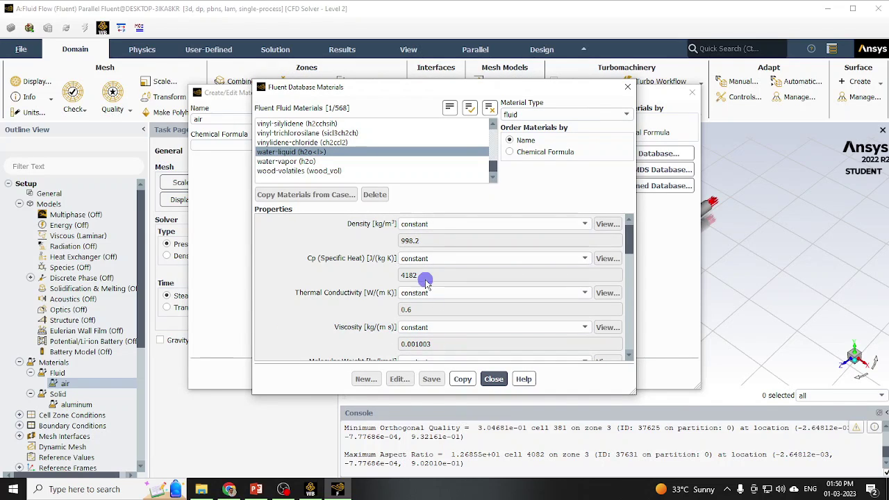
{"action": "scroll", "coordinate": [448, 339], "scroll_direction": "down", "scroll_amount": 5}
{"action": "scroll", "coordinate": [443, 335], "scroll_direction": "up", "scroll_amount": 2}
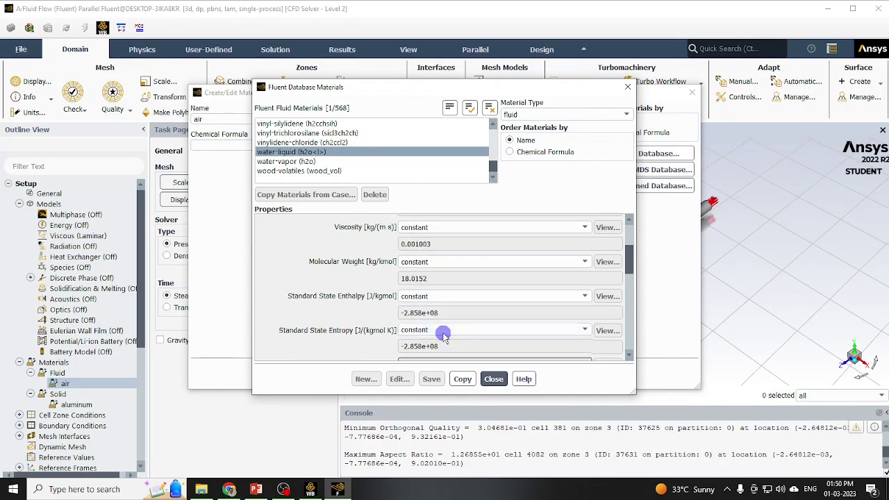
{"action": "scroll", "coordinate": [444, 335], "scroll_direction": "up", "scroll_amount": 2}
{"action": "scroll", "coordinate": [443, 335], "scroll_direction": "down", "scroll_amount": 6}
{"action": "left_click", "coordinate": [463, 380]}
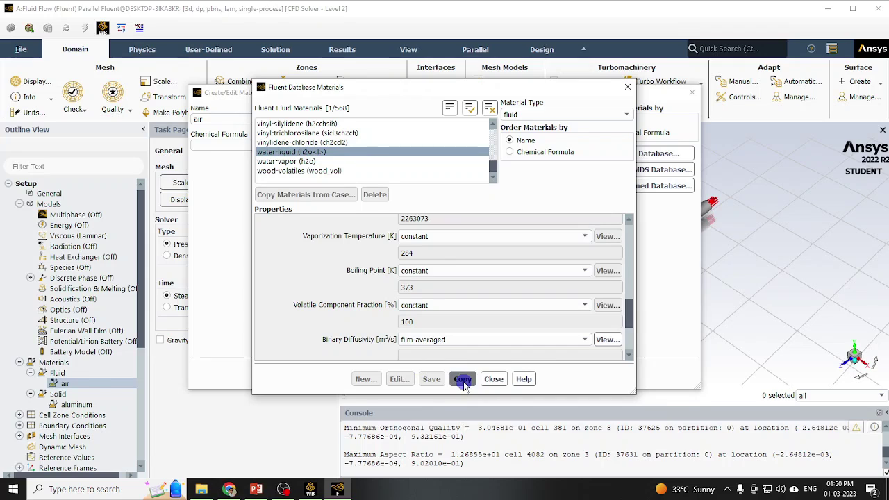
{"action": "left_click", "coordinate": [494, 381]}
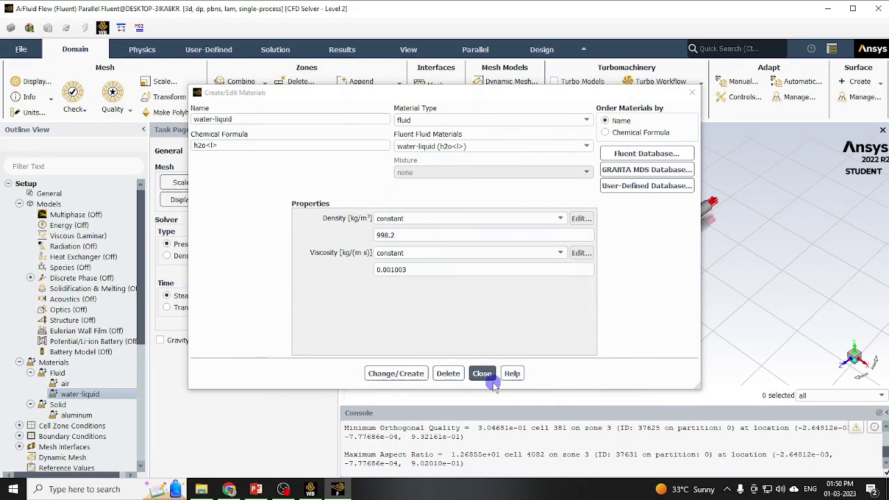
{"action": "left_click", "coordinate": [482, 373]}
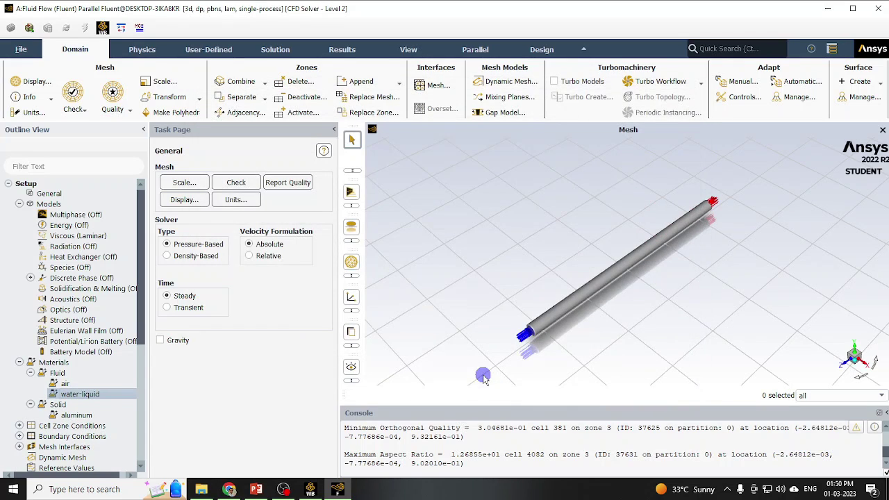
Assign water-liquid as the material of the fluid cell zone and apply it
{"action": "left_click", "coordinate": [66, 384]}
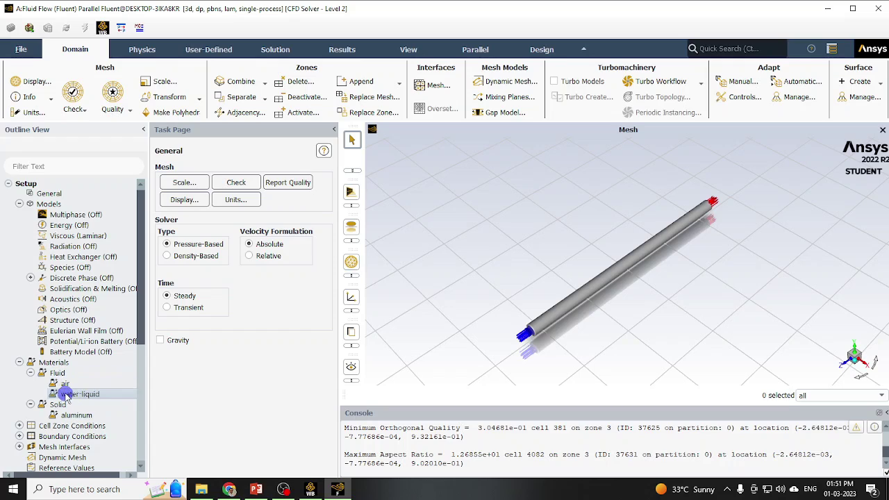
{"action": "scroll", "coordinate": [139, 347], "scroll_direction": "down", "scroll_amount": 3}
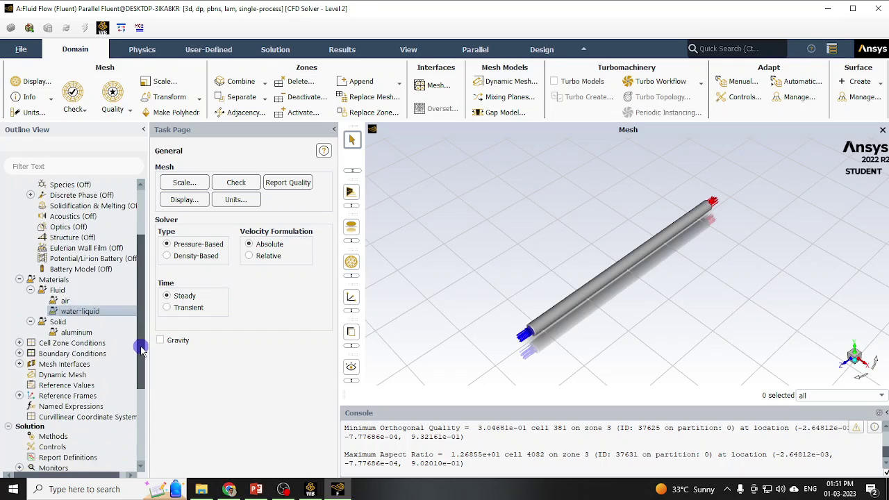
{"action": "left_click", "coordinate": [20, 332]}
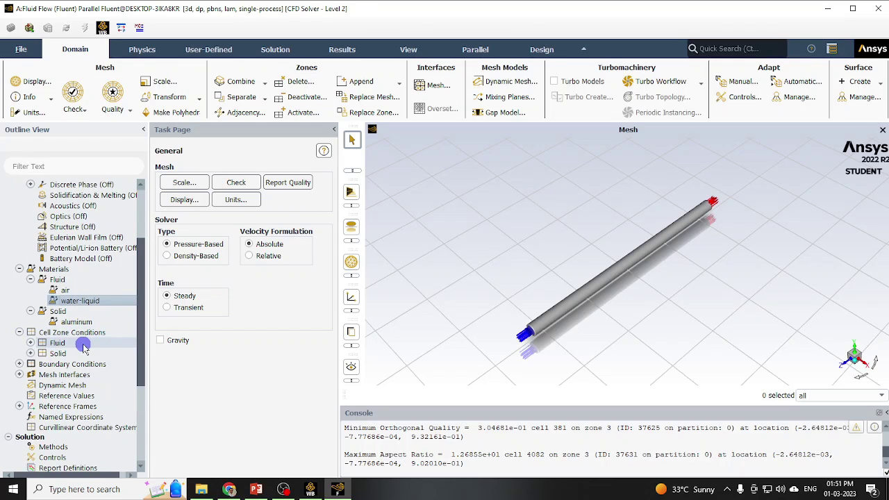
{"action": "left_click", "coordinate": [31, 344]}
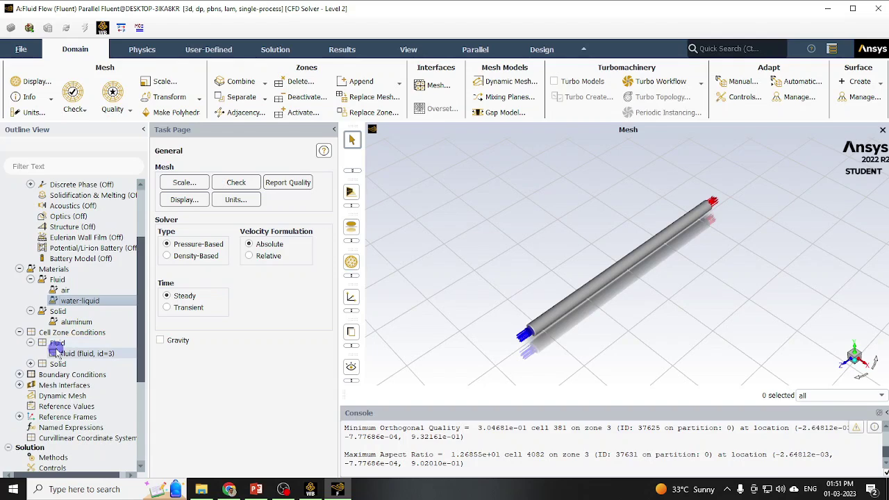
{"action": "left_click", "coordinate": [88, 355]}
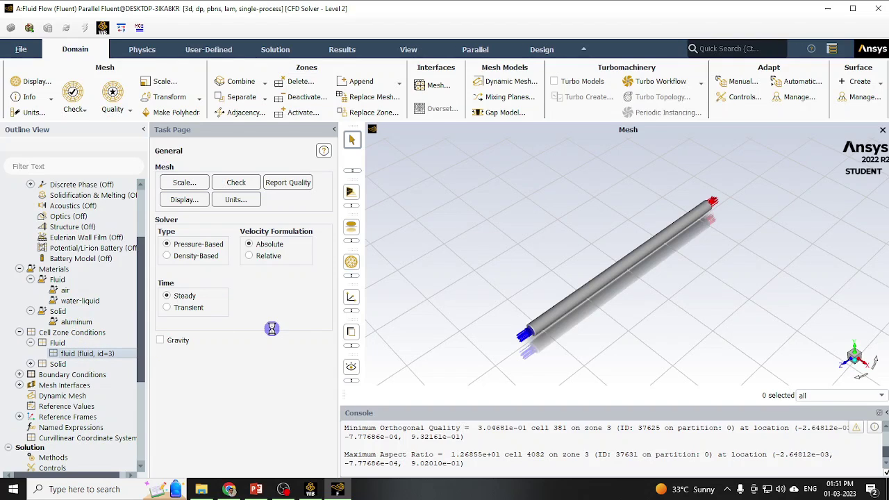
{"action": "double_click", "coordinate": [111, 354]}
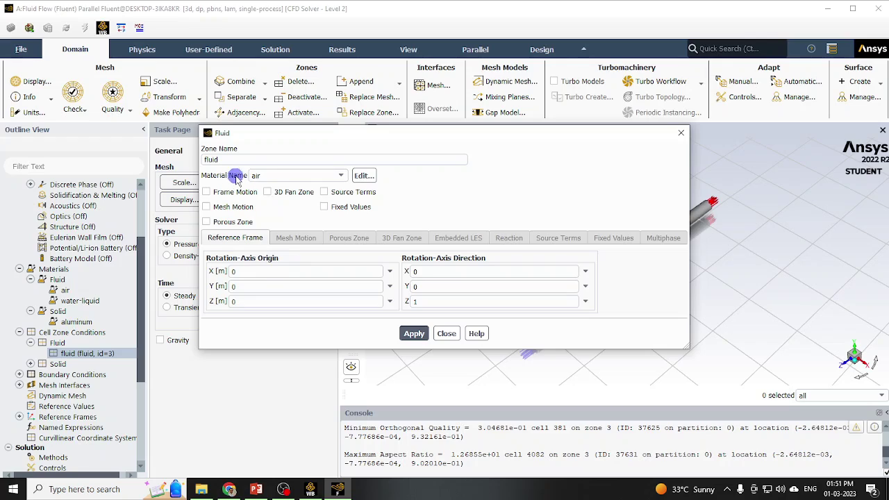
{"action": "left_click", "coordinate": [303, 178]}
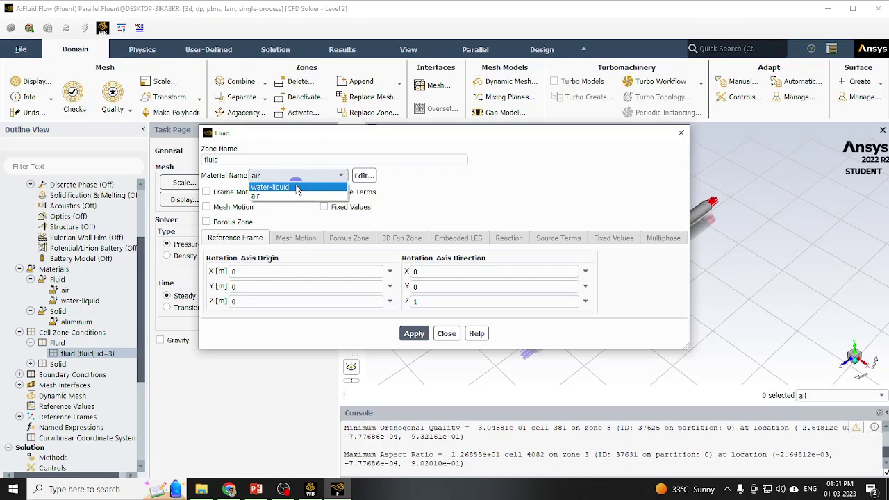
{"action": "left_click", "coordinate": [296, 187]}
{"action": "left_click", "coordinate": [422, 332]}
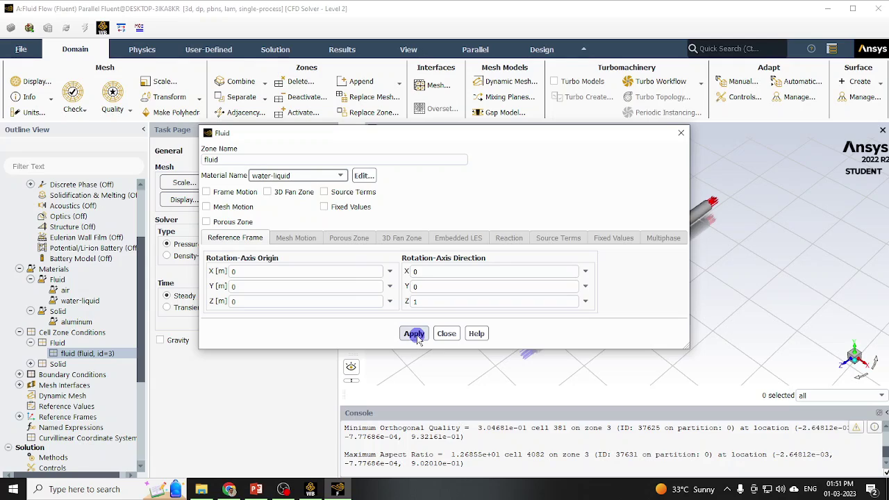
{"action": "left_click", "coordinate": [446, 333]}
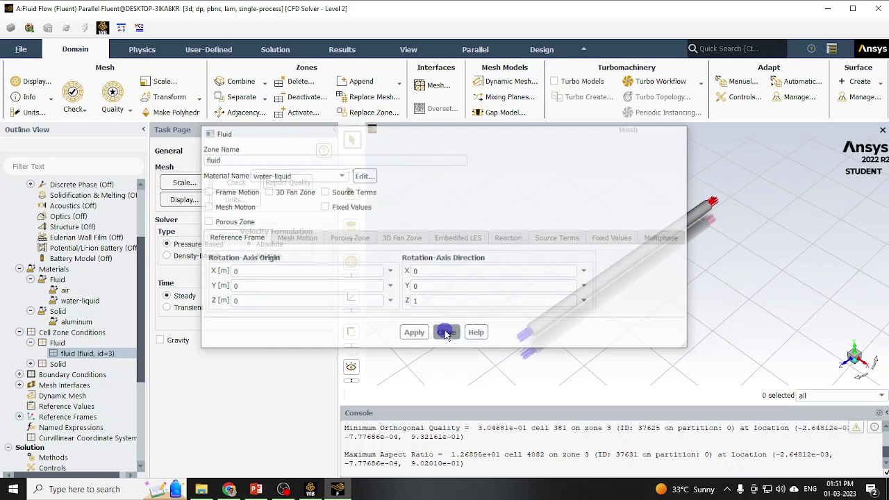
Check the material choice for the solid_wall cell zone and close its settings without changes
{"action": "left_click", "coordinate": [18, 364]}
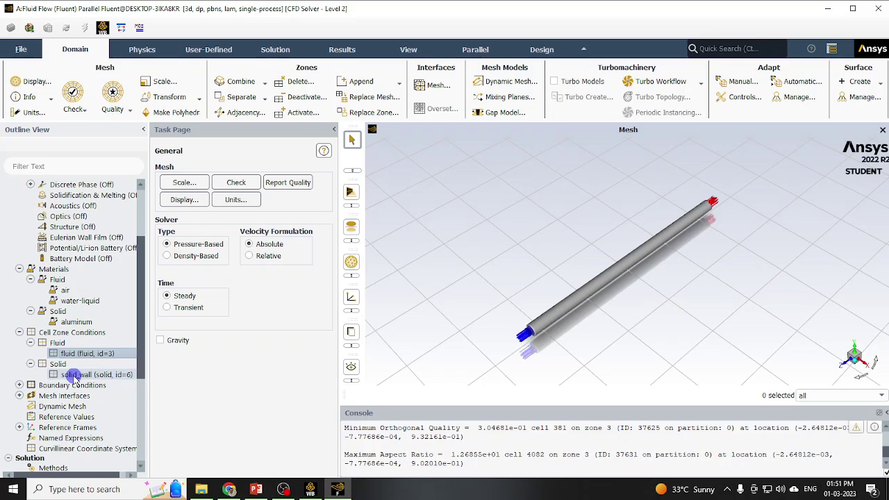
{"action": "left_click", "coordinate": [74, 375]}
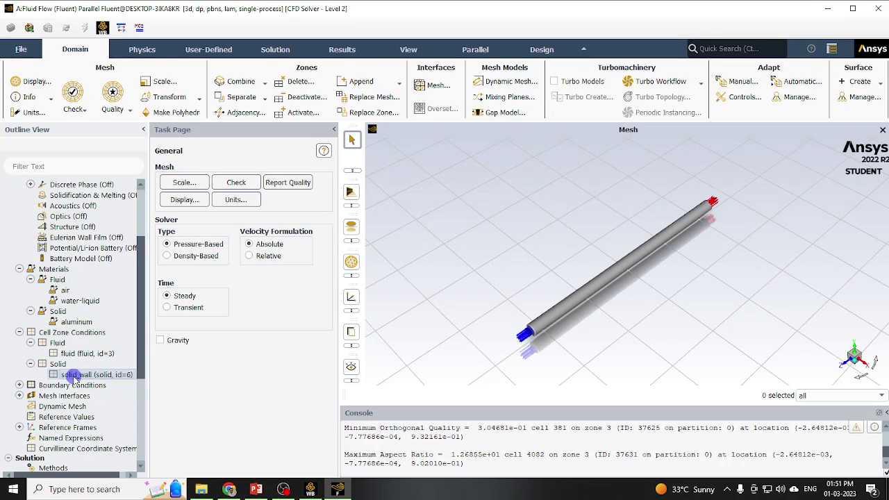
{"action": "double_click", "coordinate": [74, 375]}
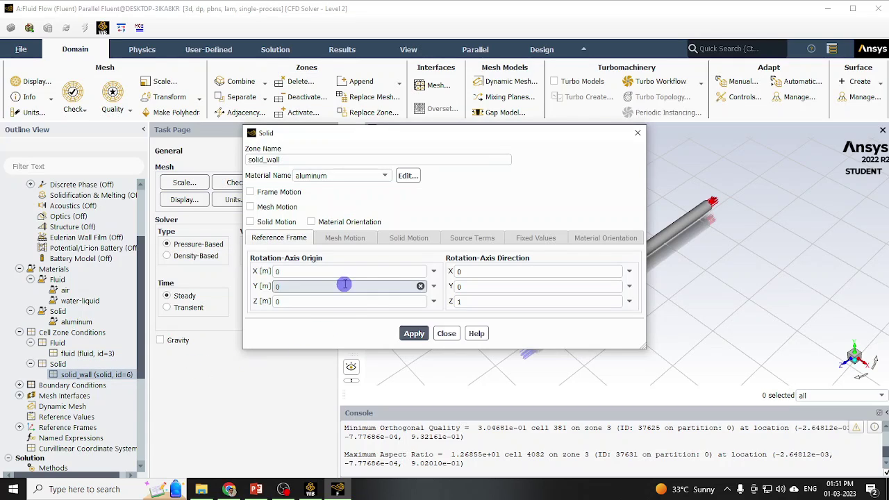
{"action": "left_click", "coordinate": [320, 176]}
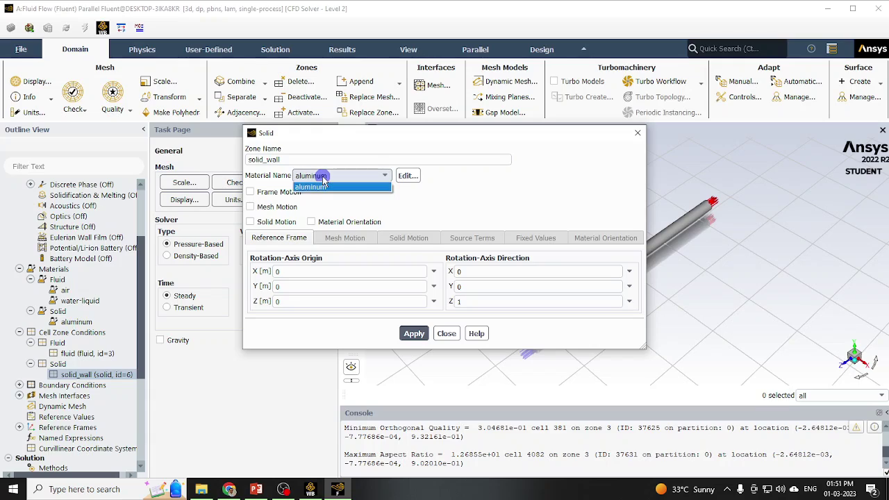
{"action": "left_click", "coordinate": [323, 179]}
{"action": "left_click", "coordinate": [449, 335]}
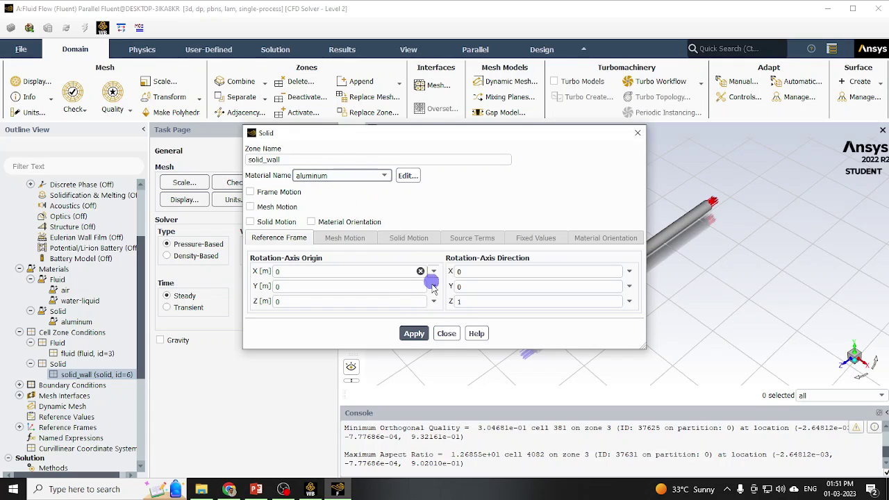
{"action": "left_click", "coordinate": [448, 334]}
{"action": "left_click", "coordinate": [448, 333]}
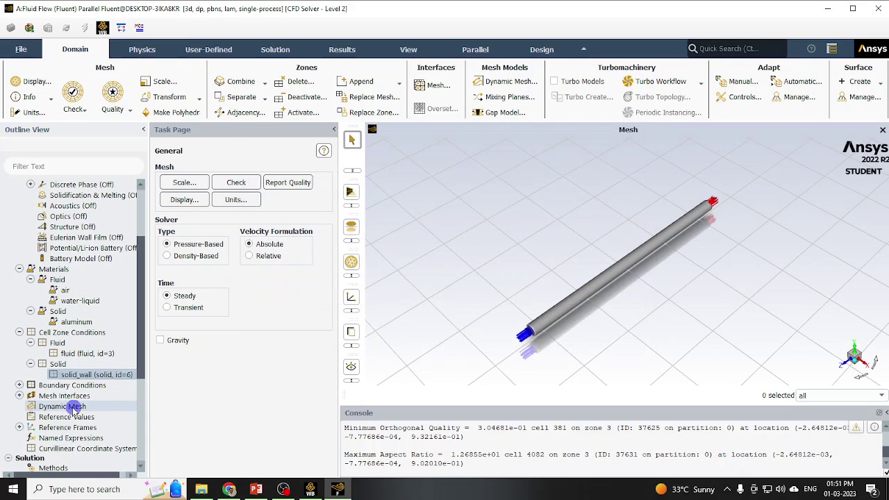
List the boundary condition zones and check the boundary types of inlet, outlet and wall-solid_wall
{"action": "left_click", "coordinate": [20, 386]}
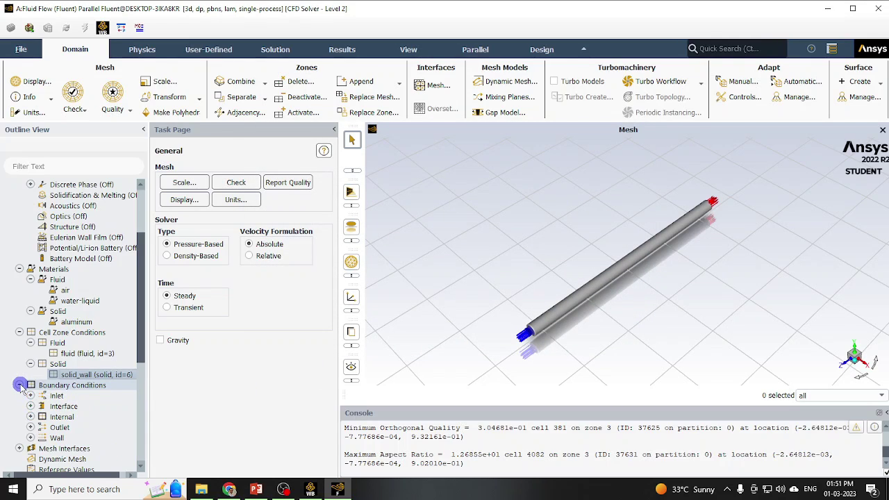
{"action": "double_click", "coordinate": [62, 386]}
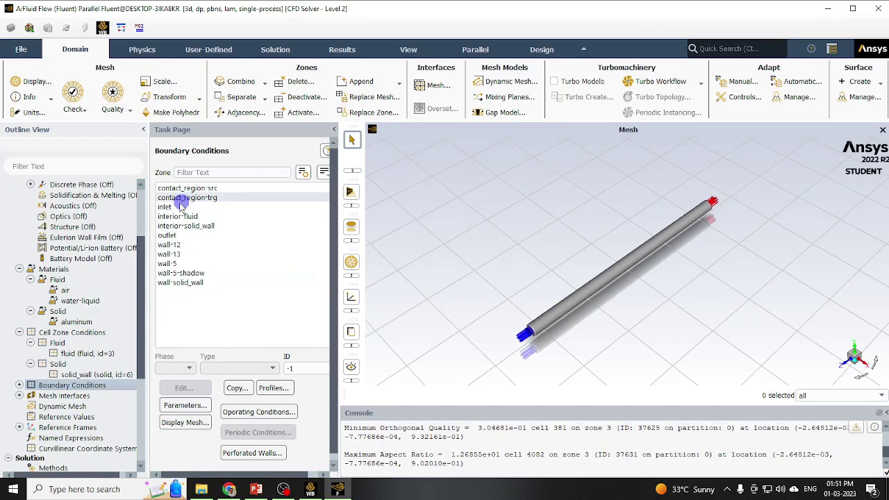
{"action": "left_click", "coordinate": [180, 207]}
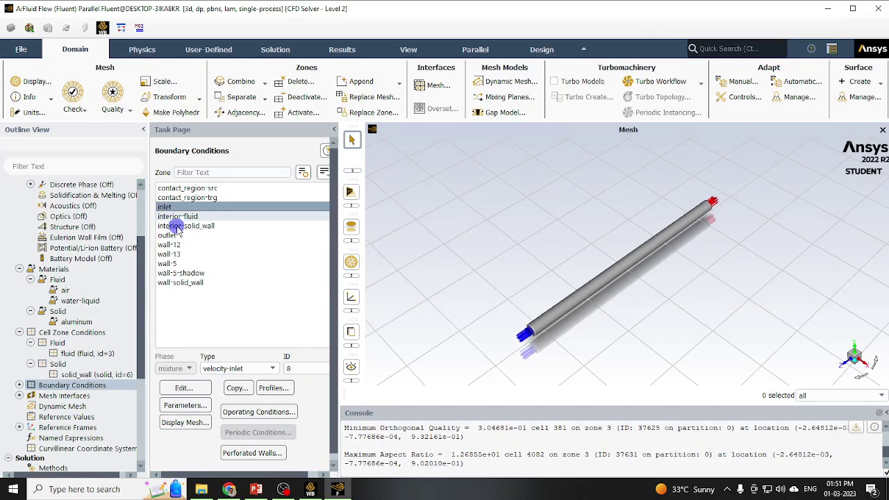
{"action": "left_click", "coordinate": [172, 235]}
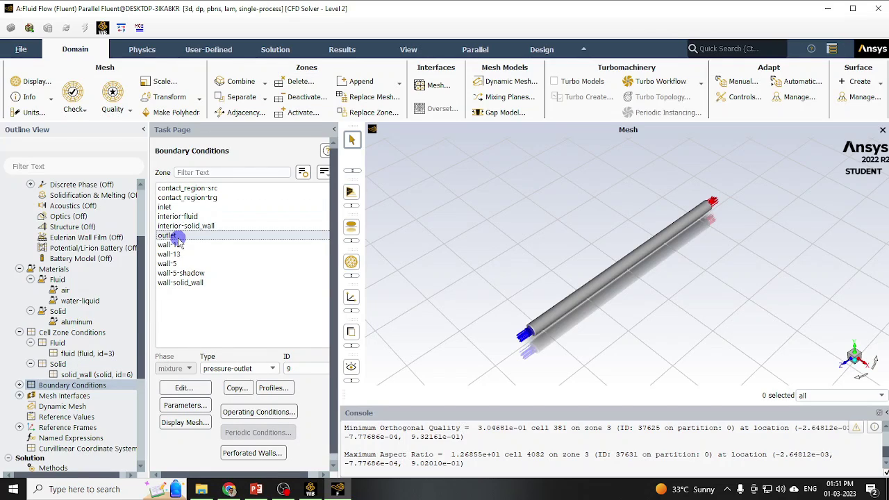
{"action": "left_click", "coordinate": [178, 286]}
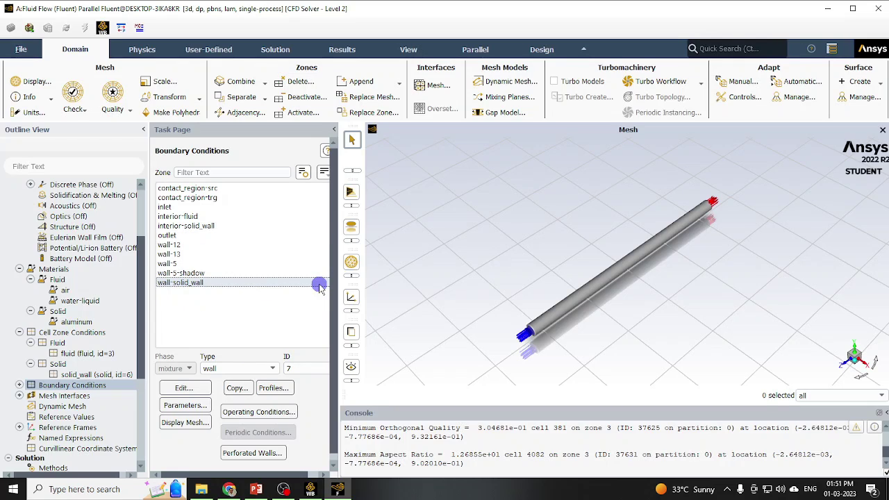
Set the velocity magnitude of the inlet boundary to 0.005 m/s and apply it
{"action": "left_click", "coordinate": [176, 208]}
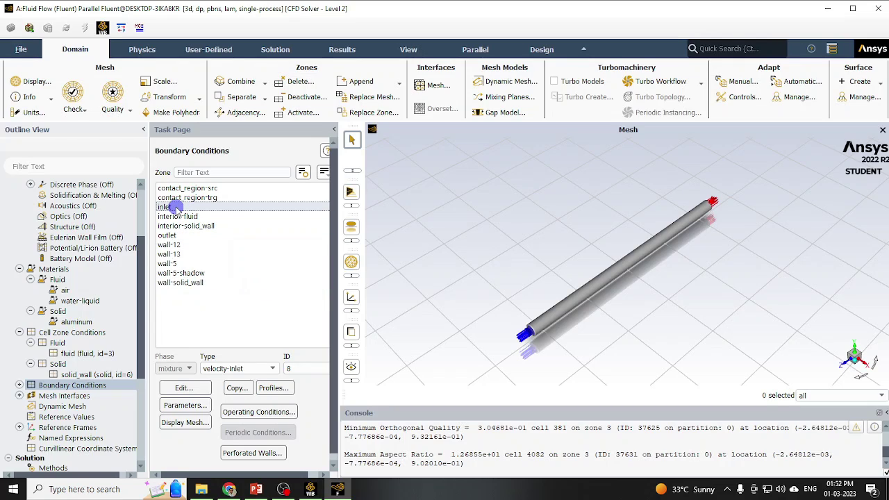
{"action": "left_click", "coordinate": [185, 389]}
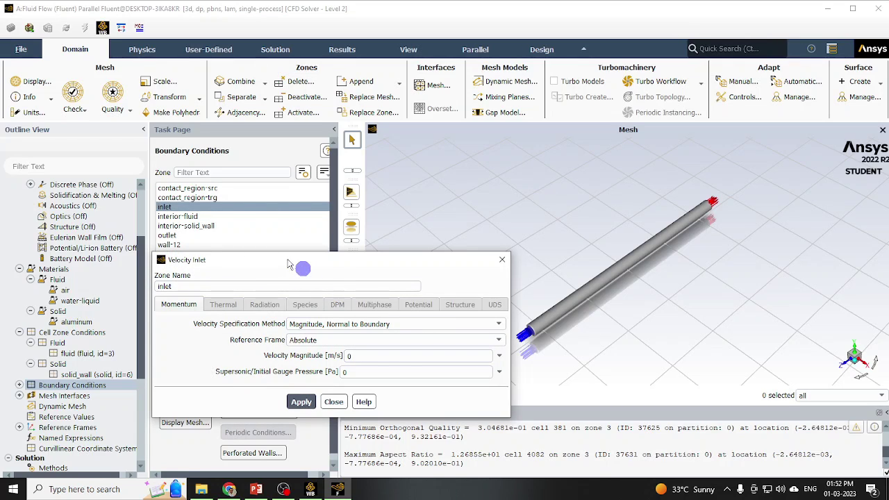
{"action": "left_click", "coordinate": [367, 360]}
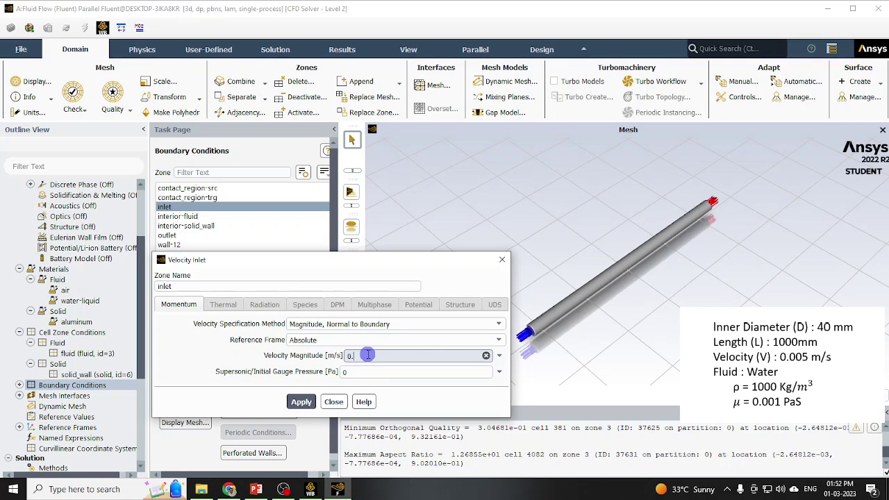
{"action": "type", "text": ".005"}
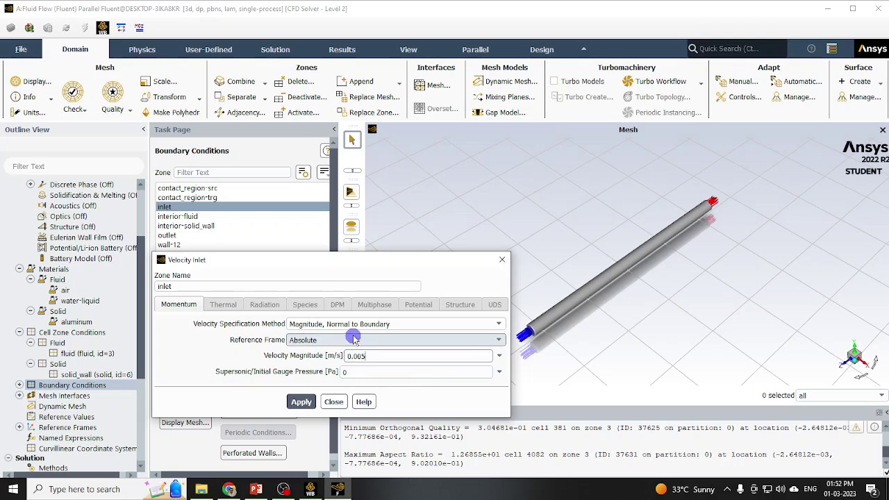
{"action": "left_click", "coordinate": [303, 404]}
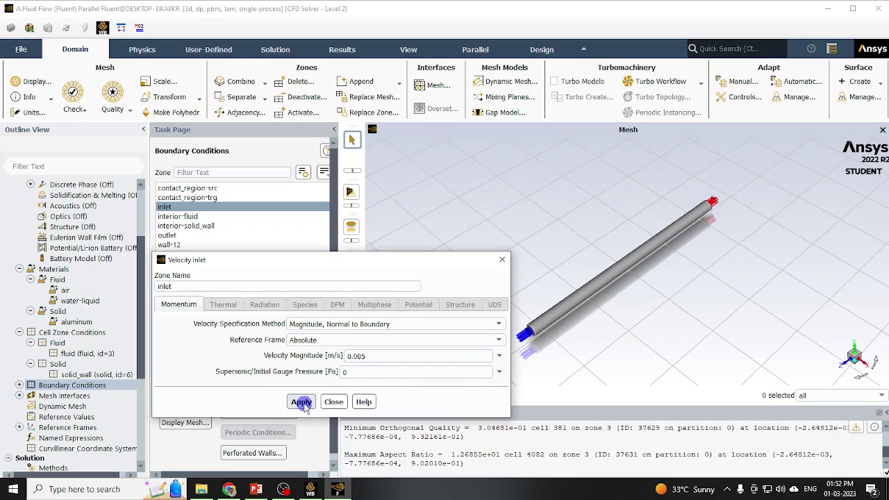
{"action": "left_click", "coordinate": [334, 403]}
{"action": "left_click", "coordinate": [301, 403]}
{"action": "left_click", "coordinate": [335, 403]}
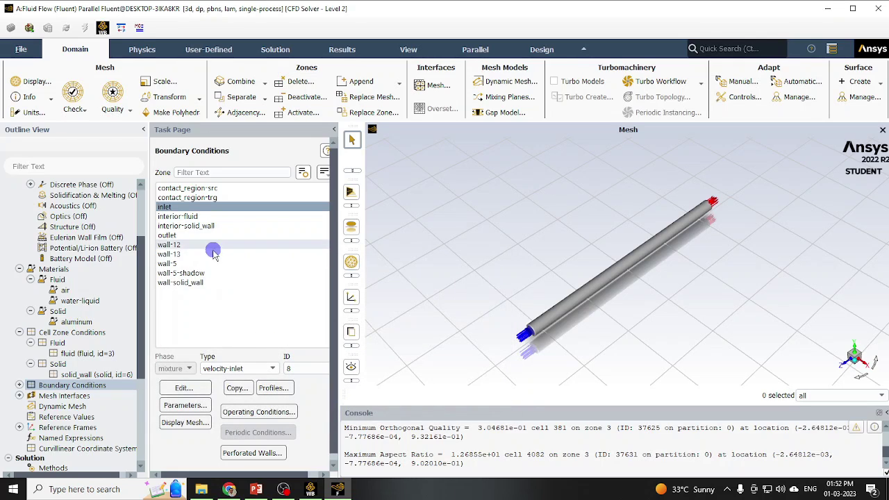
Apply the pressure outlet condition on the outlet zone with a gauge pressure of 0 Pa
{"action": "left_click", "coordinate": [184, 236]}
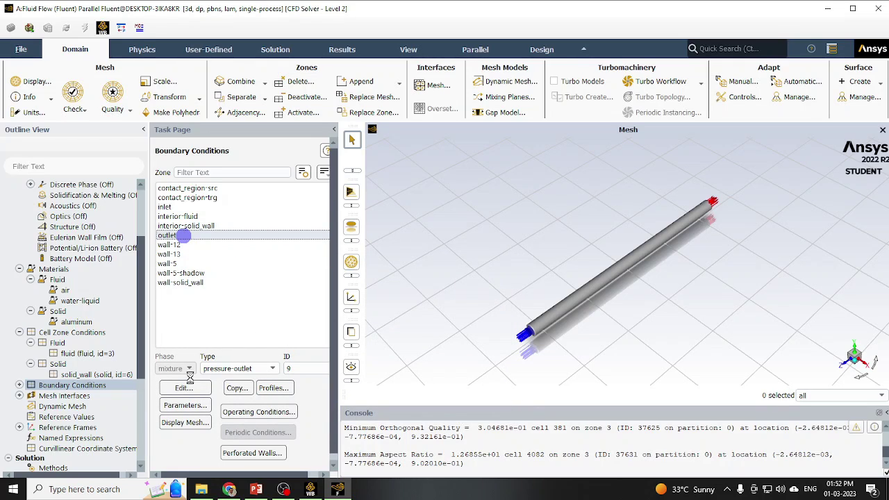
{"action": "double_click", "coordinate": [183, 237]}
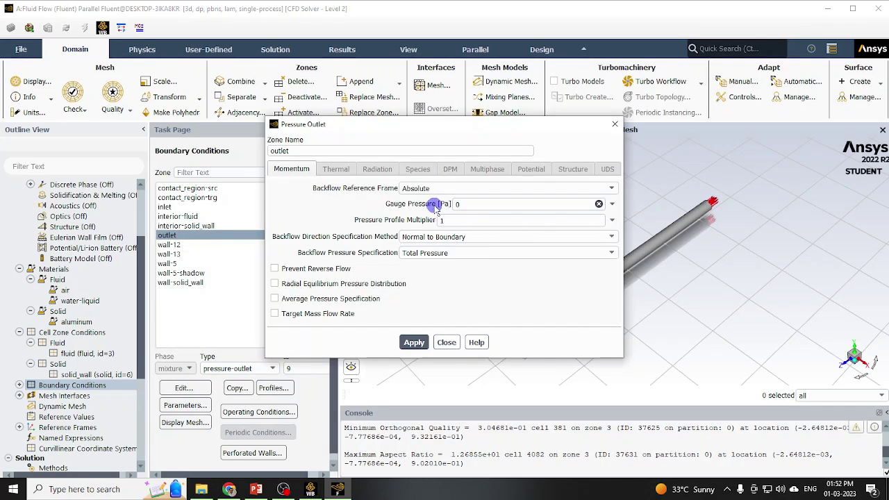
{"action": "left_click", "coordinate": [460, 206]}
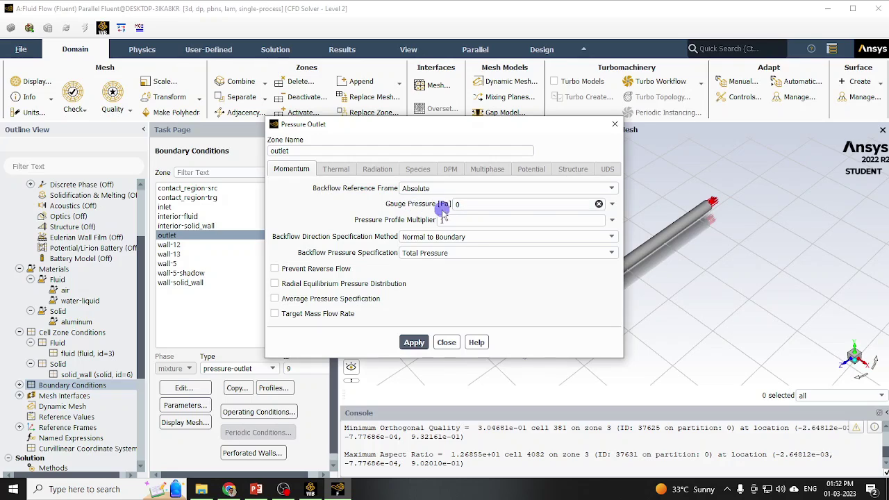
{"action": "left_click", "coordinate": [412, 341]}
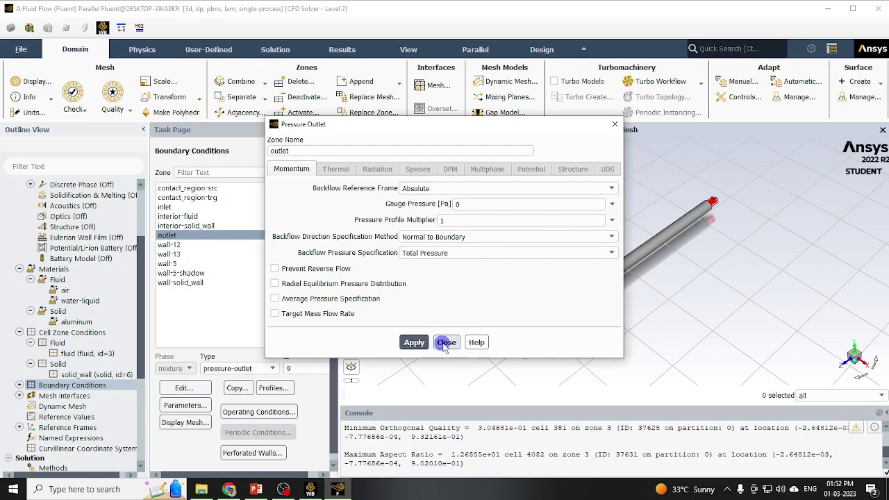
{"action": "left_click", "coordinate": [447, 343]}
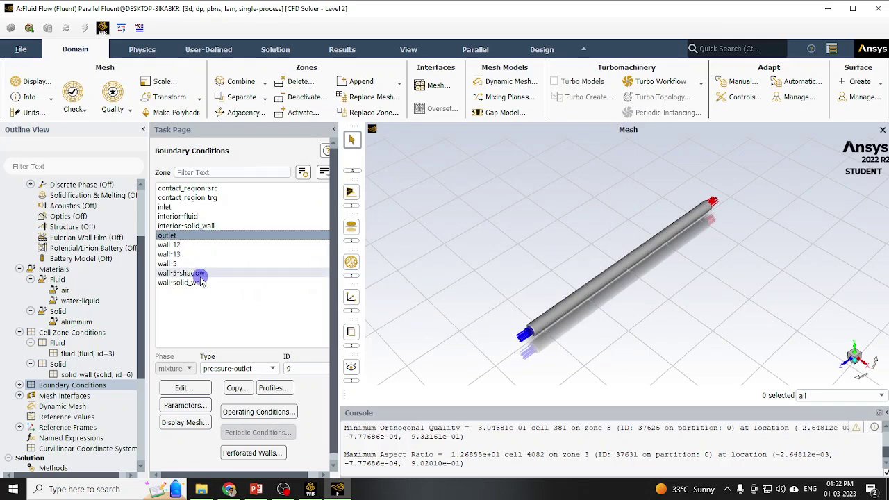
Inspect the momentum settings of the wall-solid_wall boundary and close them without changes
{"action": "left_click", "coordinate": [175, 286]}
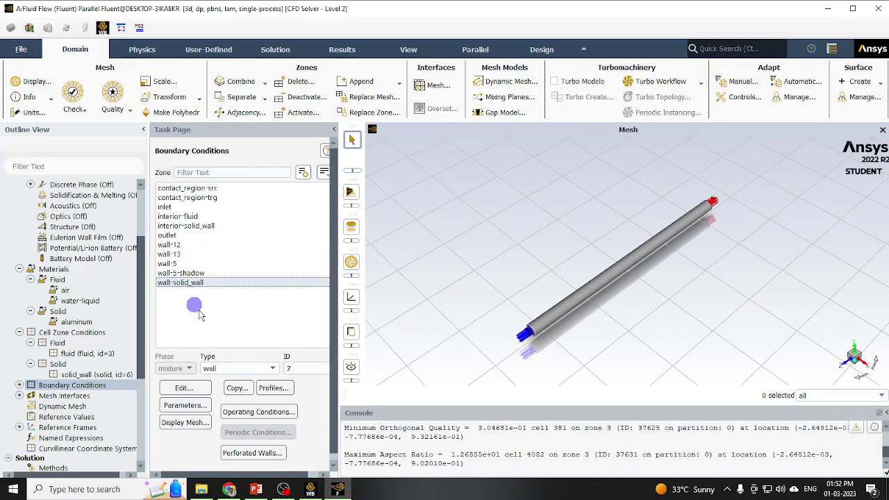
{"action": "left_click", "coordinate": [184, 388]}
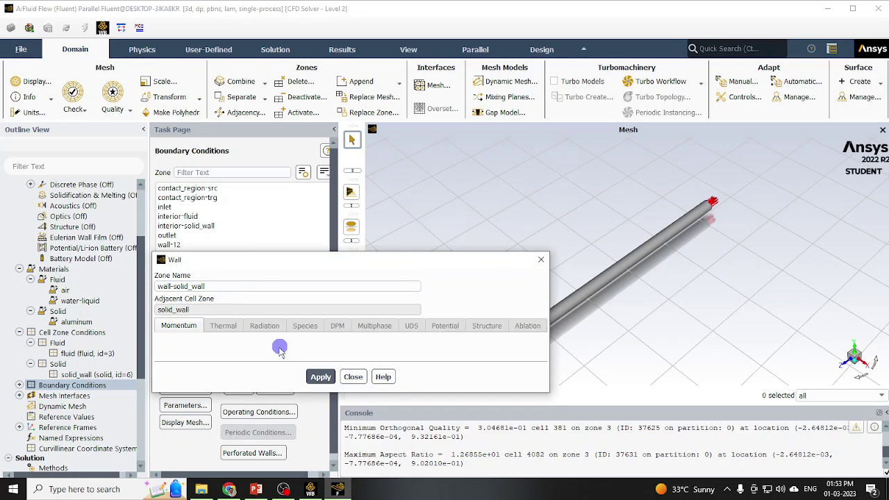
{"action": "left_click", "coordinate": [354, 377]}
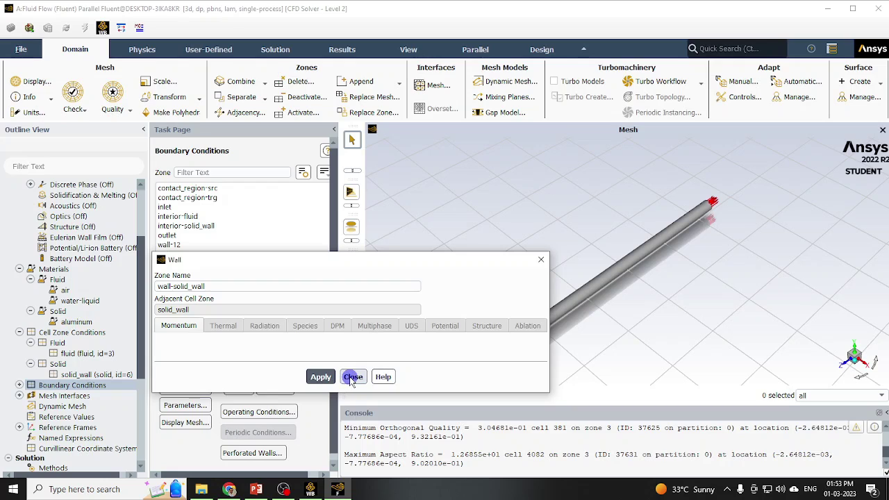
{"action": "left_click", "coordinate": [352, 379]}
{"action": "left_click", "coordinate": [217, 389]}
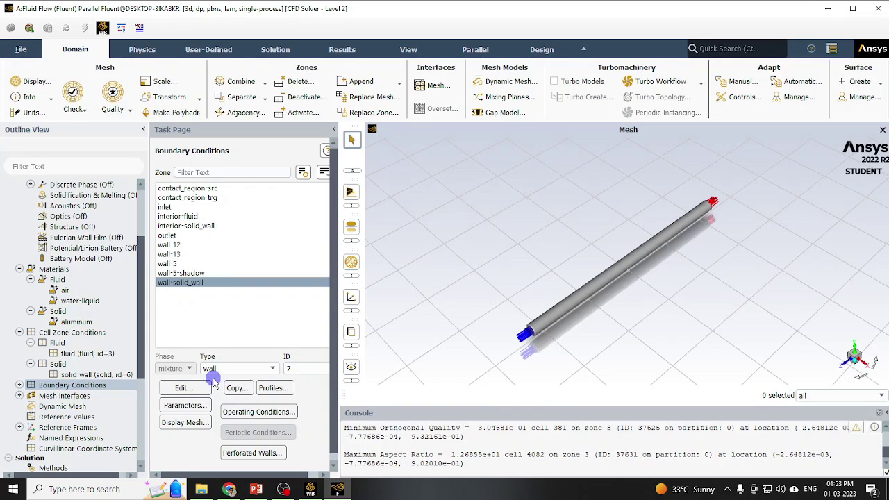
Check the residual monitor settings and absolute convergence criteria for continuity and the three velocity components, and accept them
{"action": "left_click_drag", "start_coordinate": [139, 346], "coordinate": [138, 408]}
{"action": "left_click", "coordinate": [25, 354]}
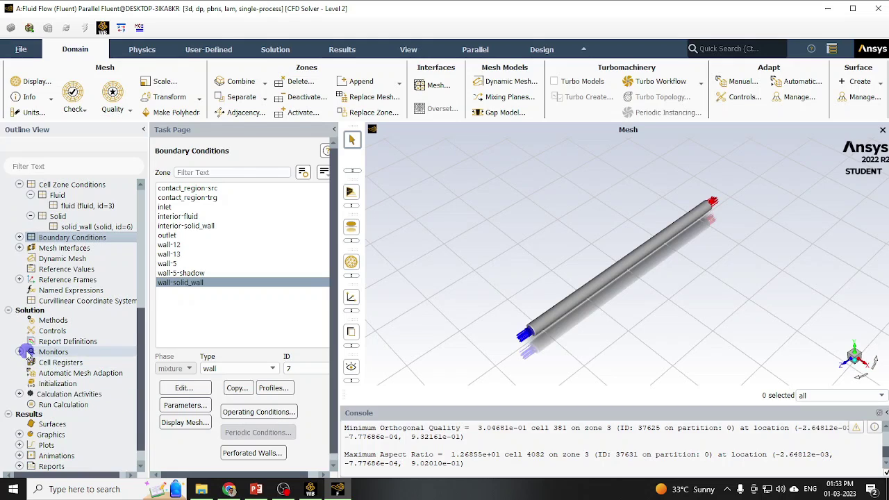
{"action": "left_click", "coordinate": [64, 363]}
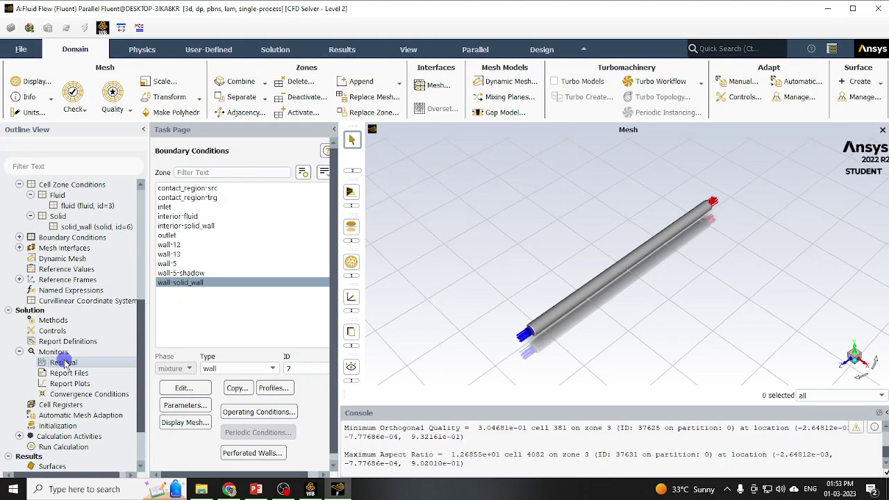
{"action": "double_click", "coordinate": [64, 363]}
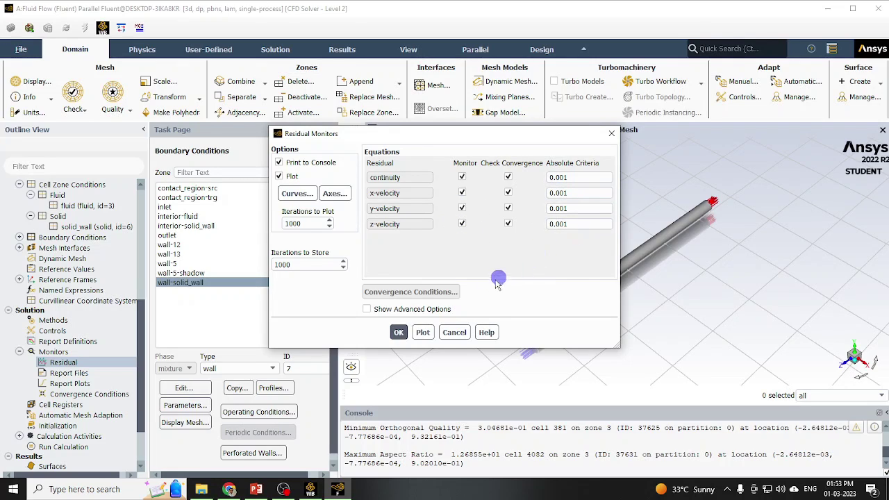
{"action": "left_click", "coordinate": [399, 332]}
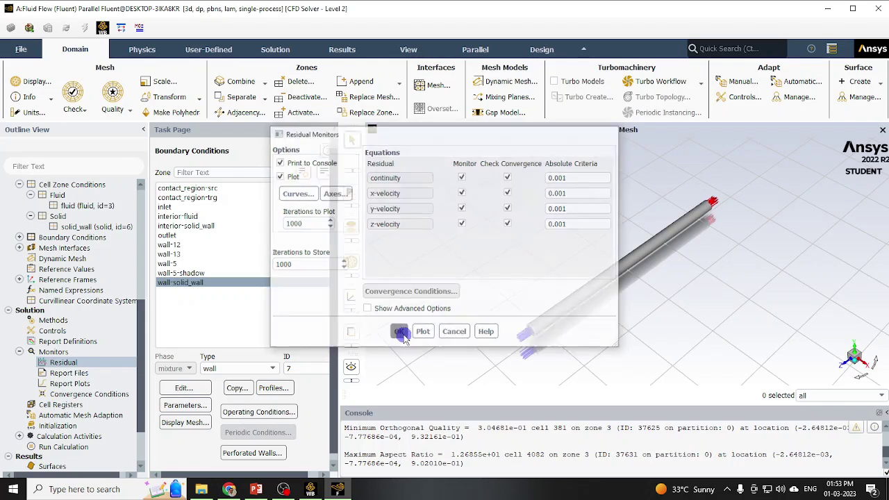
Initialize the solution with Standard Initialization, computing the initial values from the inlet
{"action": "left_click", "coordinate": [60, 425]}
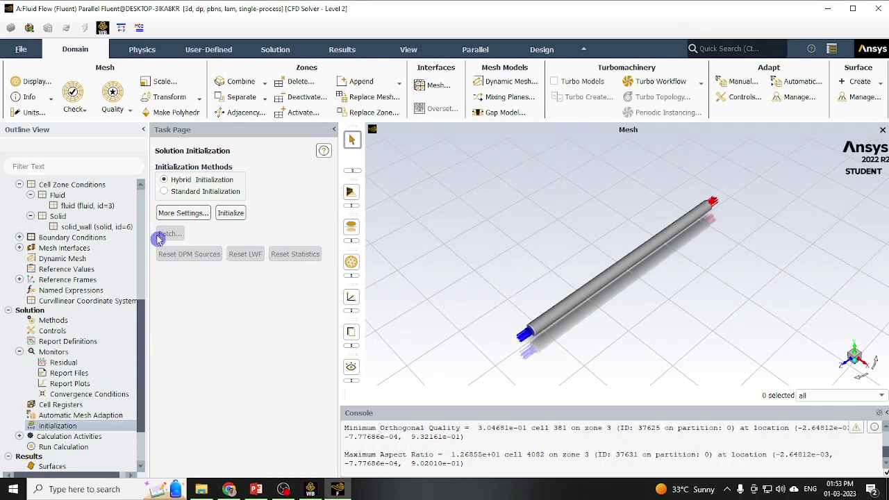
{"action": "left_click", "coordinate": [167, 192]}
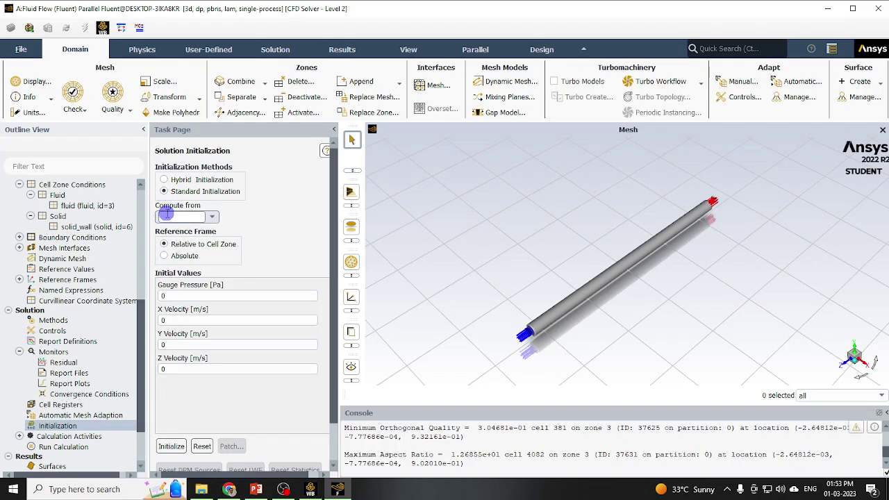
{"action": "left_click", "coordinate": [215, 218]}
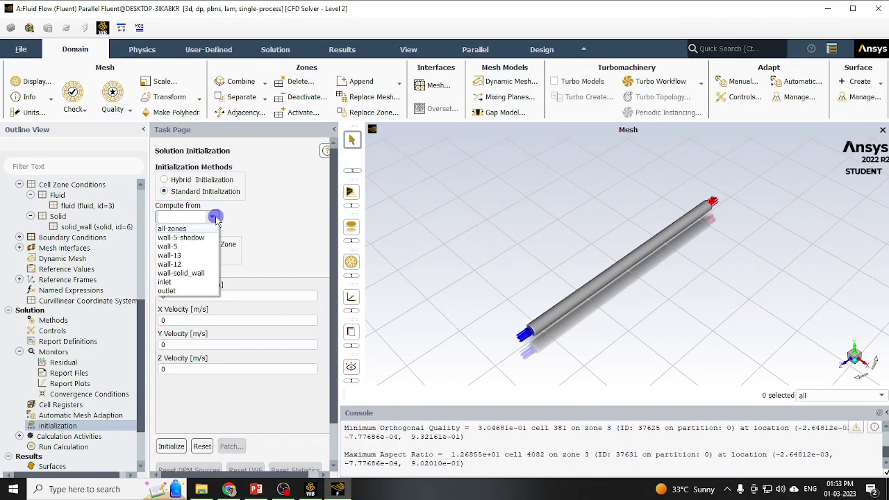
{"action": "left_click", "coordinate": [191, 282]}
{"action": "left_click", "coordinate": [174, 446]}
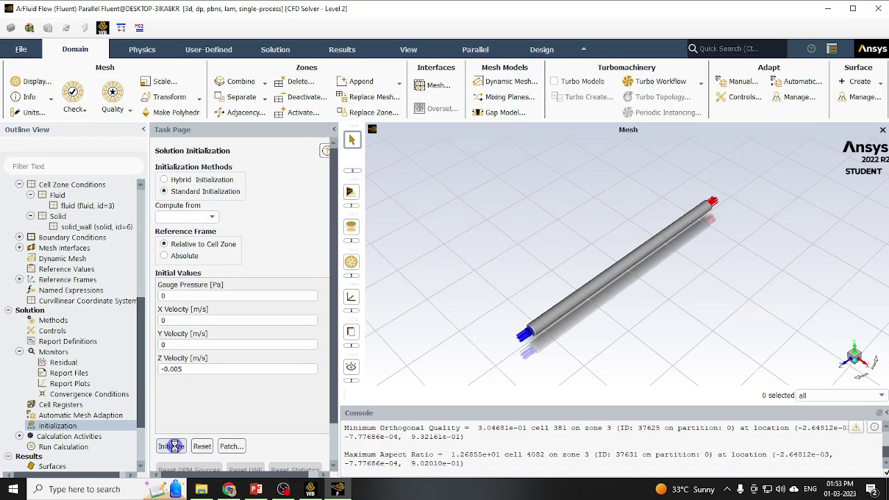
Set the number of iterations to 2000 and run the calculation
{"action": "left_click_drag", "start_coordinate": [139, 388], "coordinate": [139, 413]}
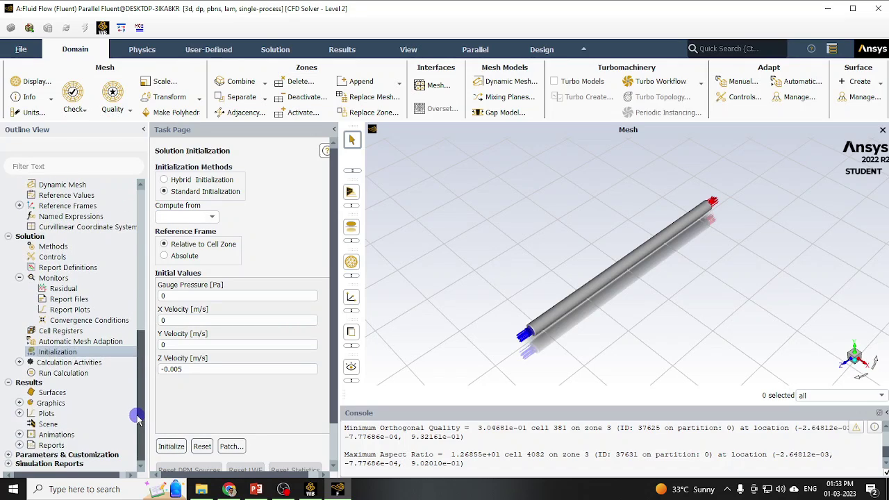
{"action": "left_click", "coordinate": [52, 372]}
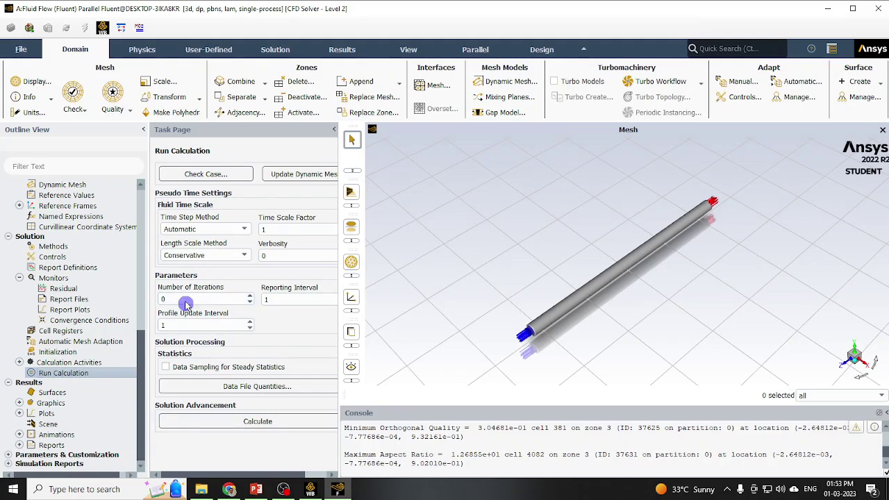
{"action": "left_click", "coordinate": [171, 299]}
{"action": "left_click_drag", "start_coordinate": [179, 299], "coordinate": [146, 301]}
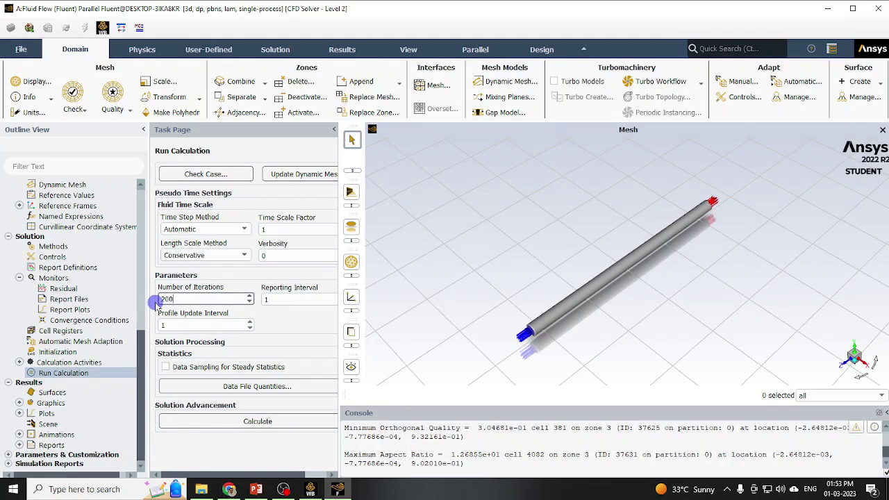
{"action": "type", "text": "2000"}
{"action": "left_click", "coordinate": [279, 315]}
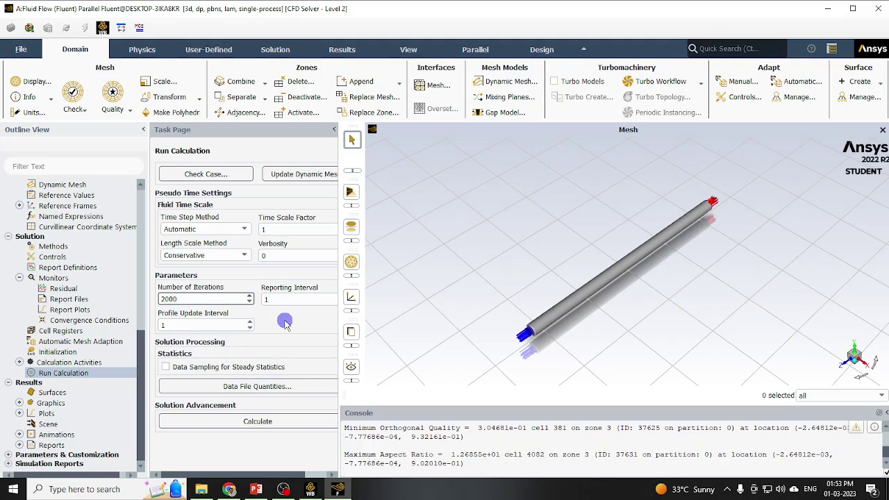
{"action": "left_click", "coordinate": [167, 318]}
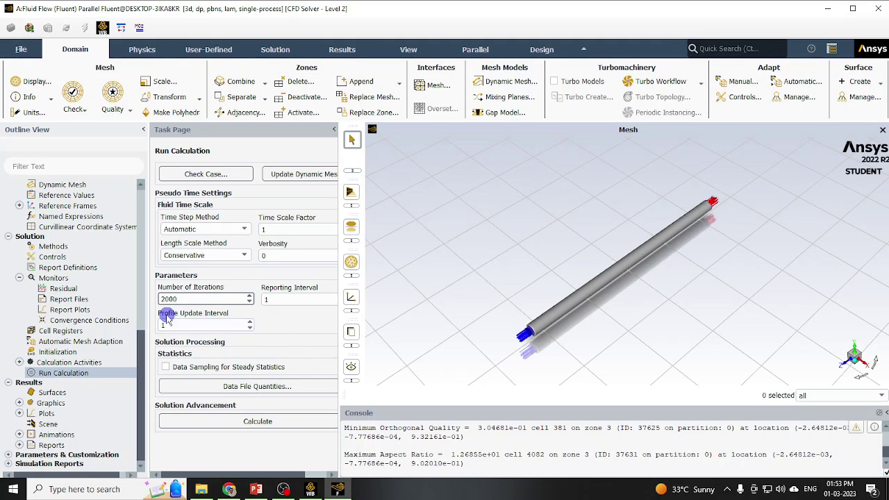
{"action": "left_click", "coordinate": [230, 299]}
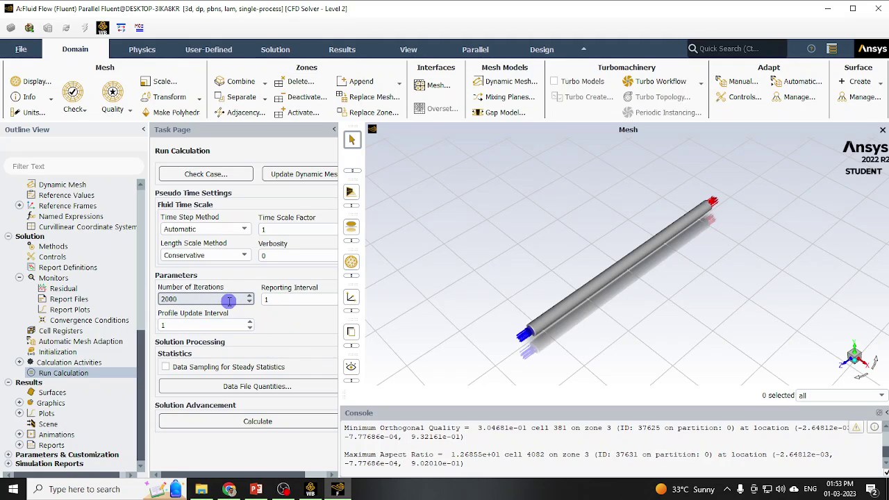
{"action": "left_click", "coordinate": [541, 277]}
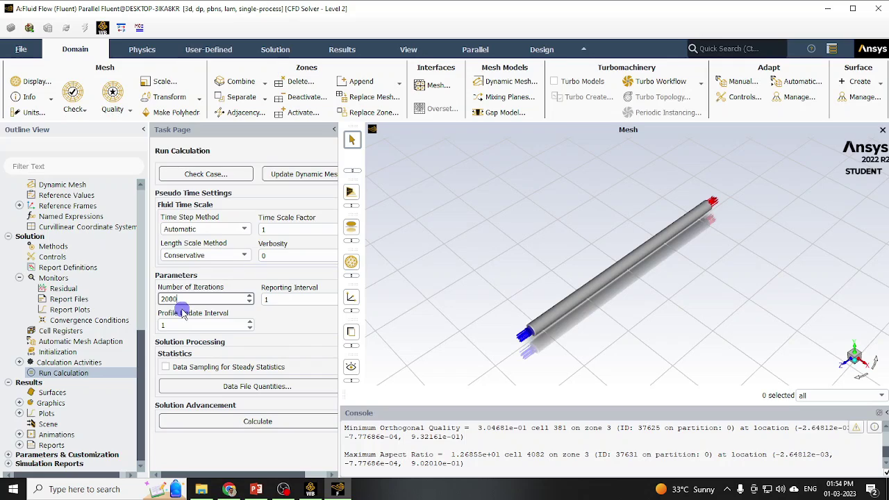
{"action": "left_click", "coordinate": [259, 423]}
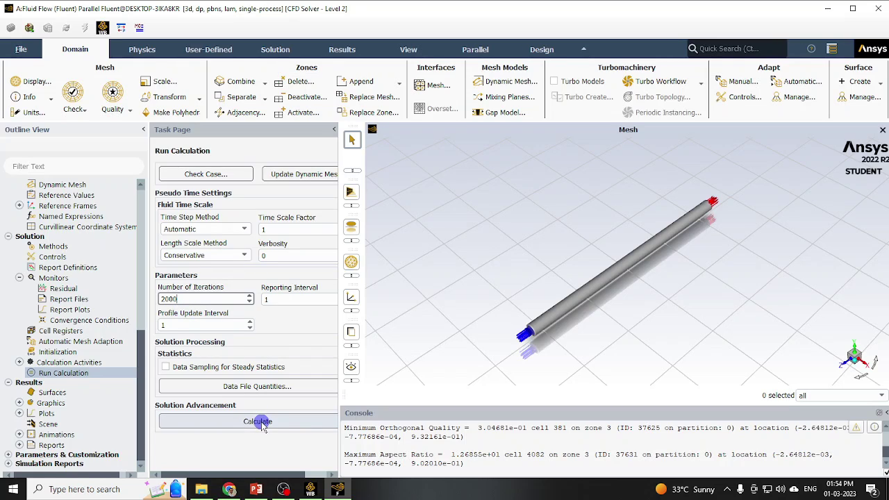
{"action": "left_click", "coordinate": [261, 423]}
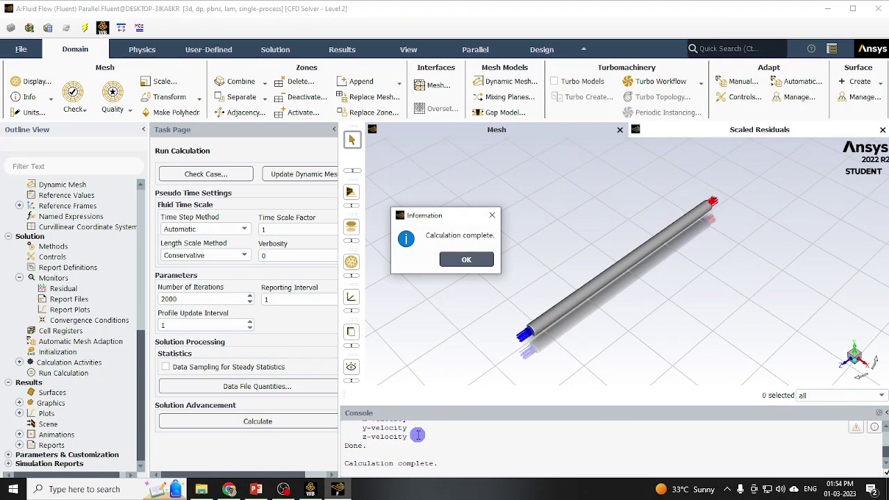
Review the iteration residuals and convergence report in the console, and dismiss the calculation message
{"action": "left_click", "coordinate": [886, 453]}
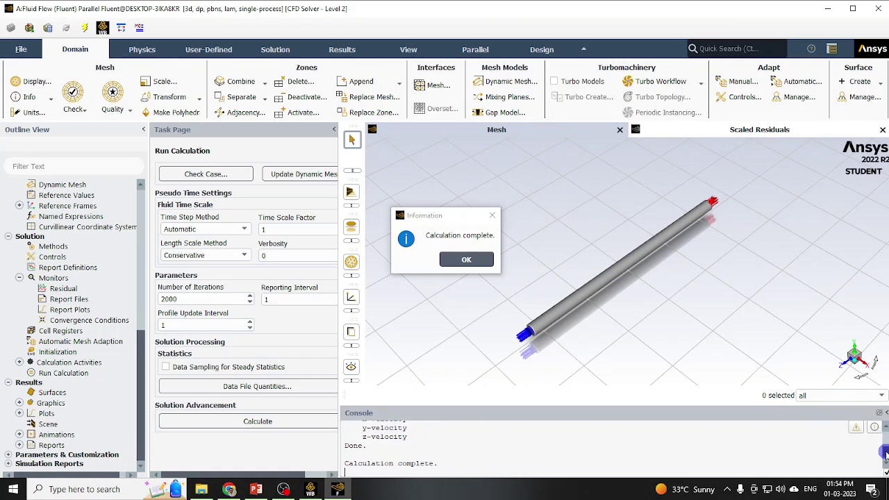
{"action": "scroll", "coordinate": [886, 453], "scroll_direction": "up", "scroll_amount": 10}
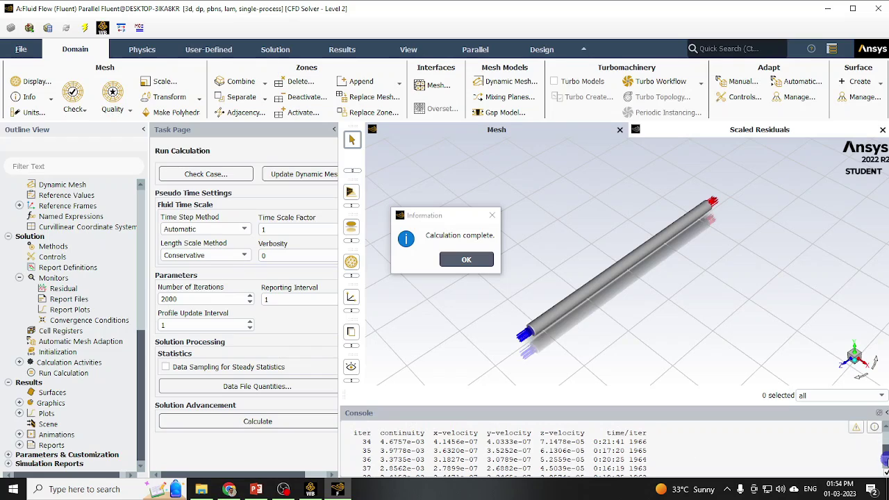
{"action": "scroll", "coordinate": [886, 460], "scroll_direction": "down", "scroll_amount": 6}
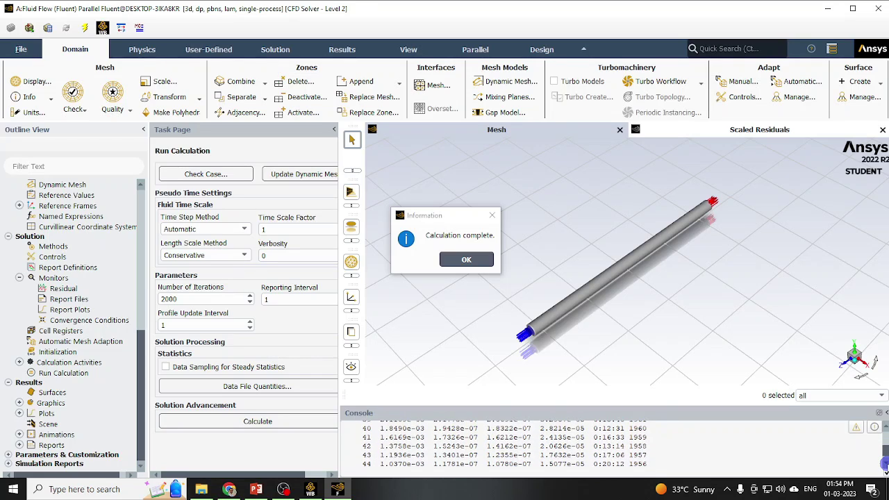
{"action": "scroll", "coordinate": [885, 464], "scroll_direction": "down", "scroll_amount": 5}
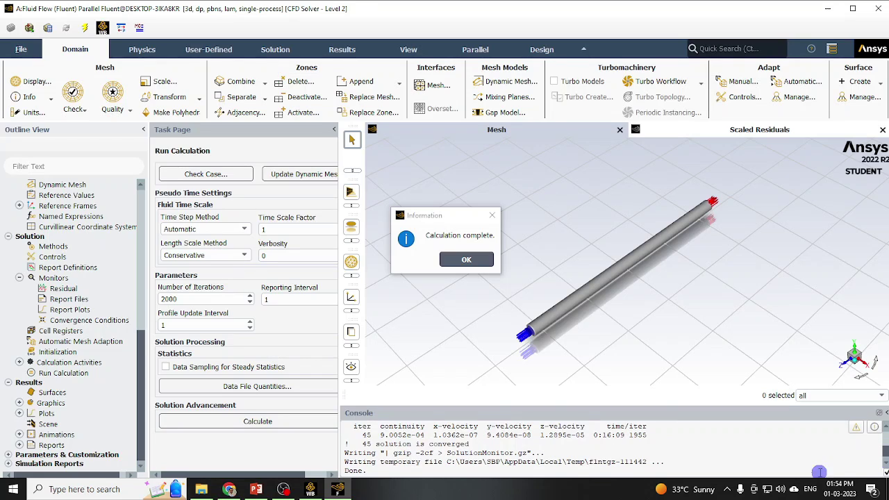
{"action": "left_click", "coordinate": [468, 263]}
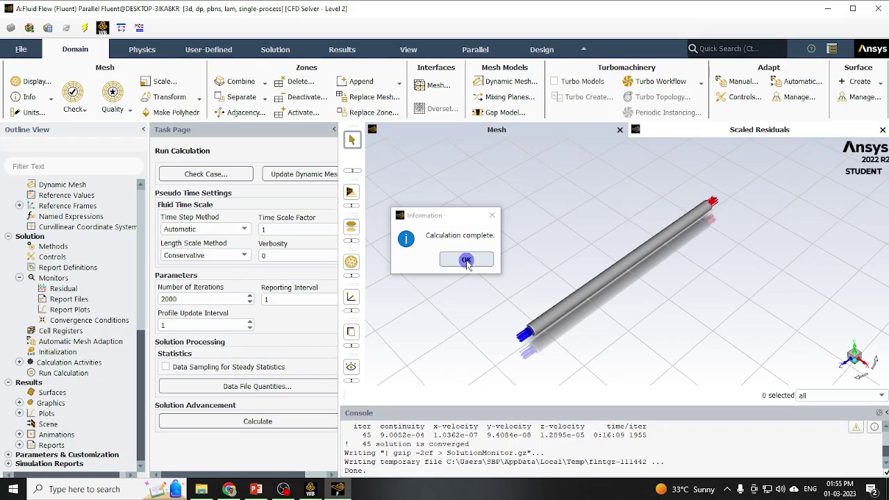
{"action": "left_click", "coordinate": [467, 262]}
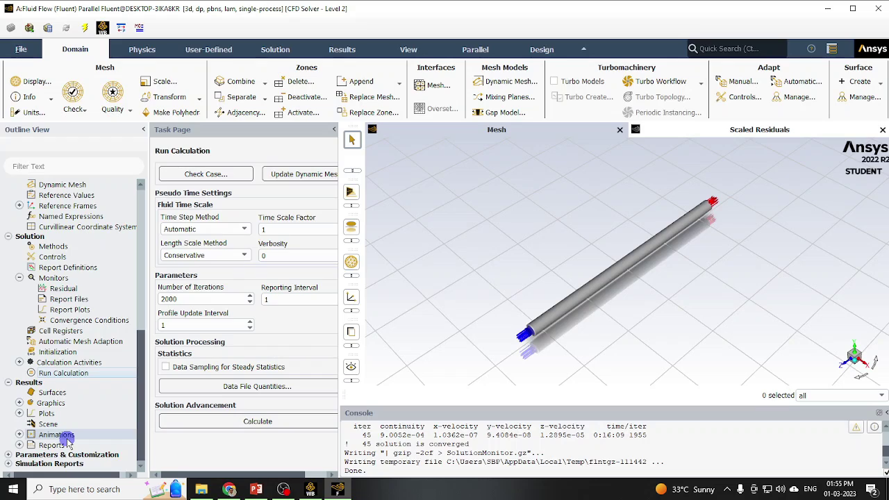
Close Fluent and open the Results cell of the Fluid Flow system in CFD-Post
{"action": "left_click", "coordinate": [877, 9]}
{"action": "left_click", "coordinate": [445, 265]}
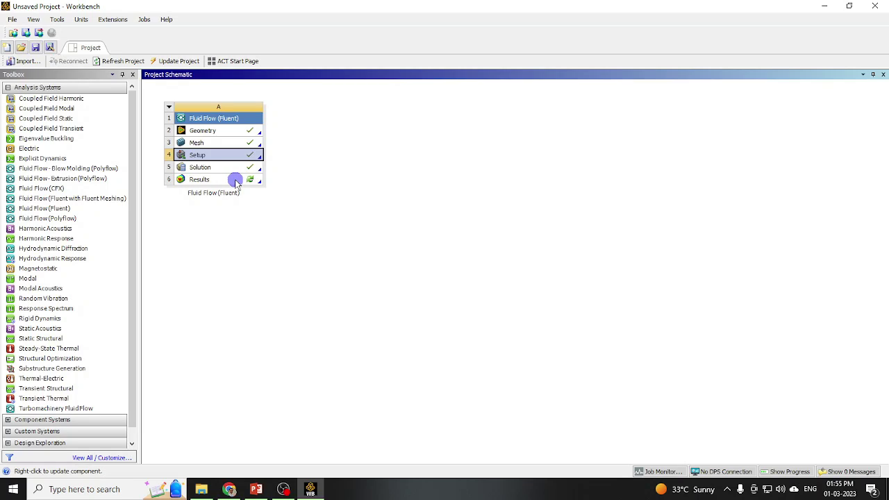
{"action": "double_click", "coordinate": [236, 182]}
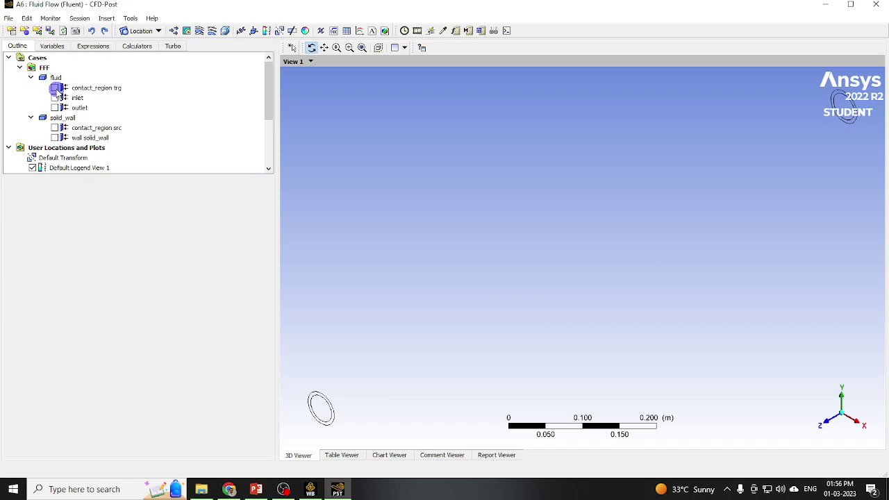
Show the inlet, outlet, contact_region trg, contact_region src and wall solid_wall surfaces in the 3D view
{"action": "left_click", "coordinate": [55, 98]}
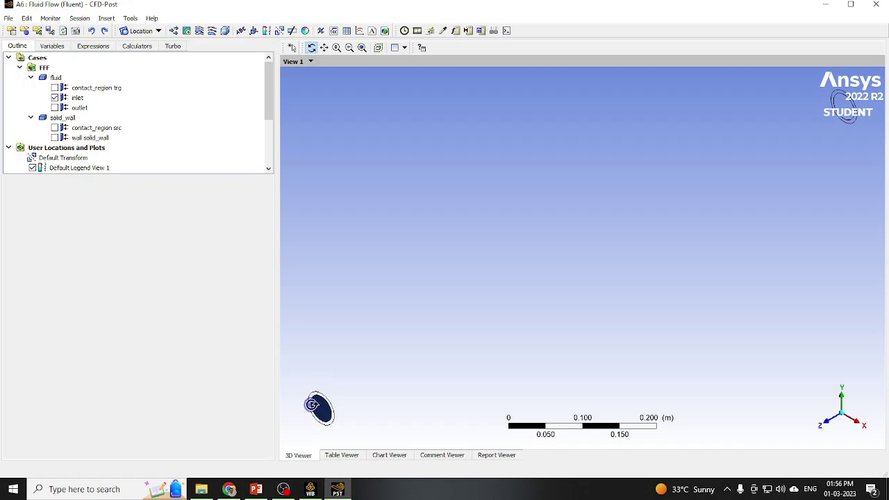
{"action": "left_click", "coordinate": [55, 108]}
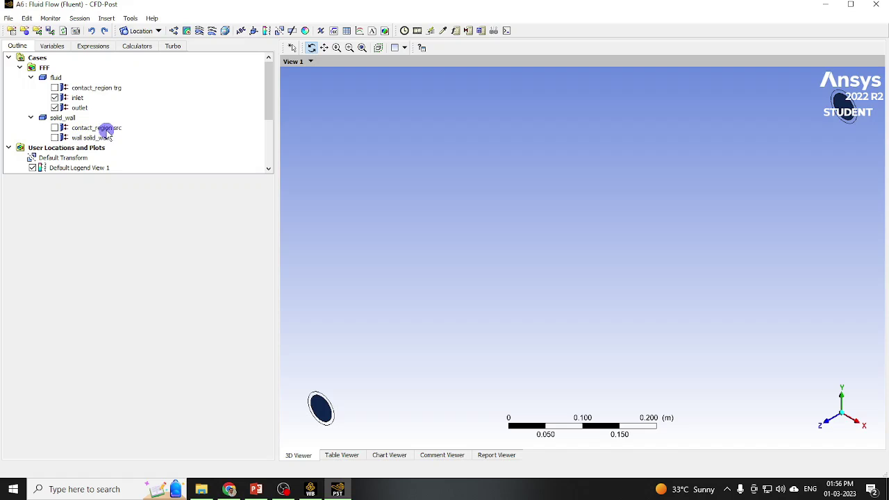
{"action": "left_click", "coordinate": [55, 88]}
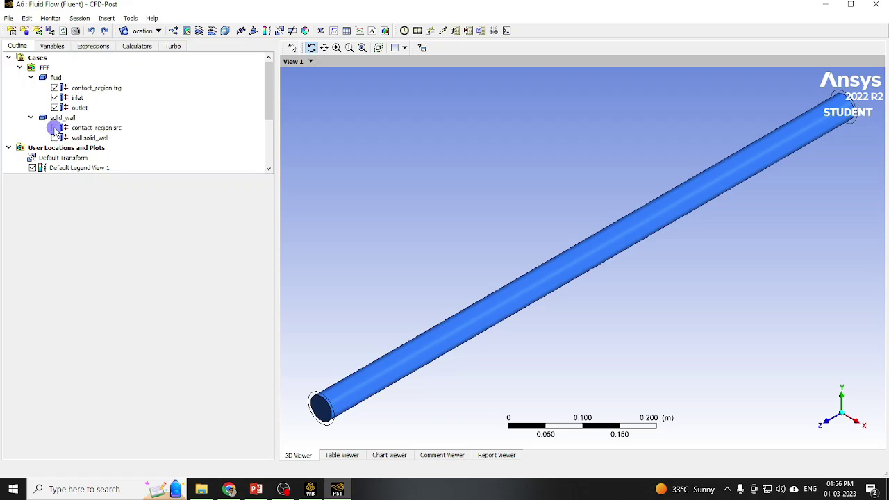
{"action": "left_click", "coordinate": [55, 128]}
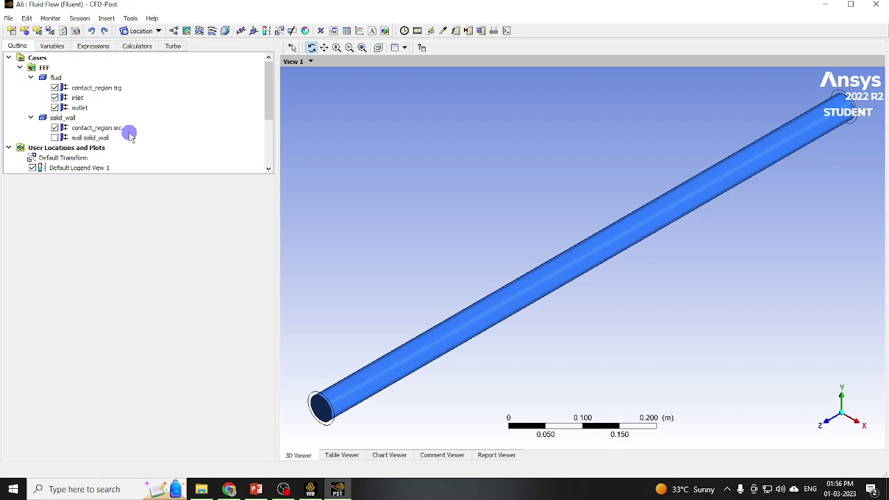
{"action": "left_click", "coordinate": [54, 138]}
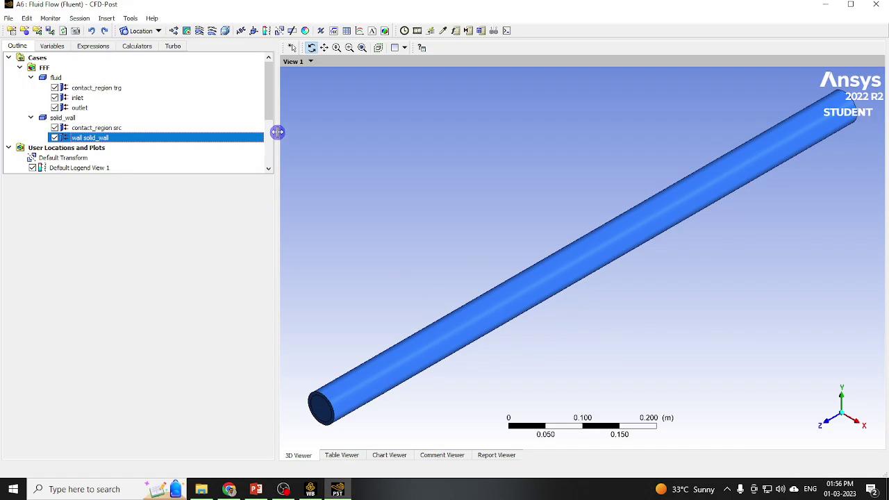
Create a slice plane using the YZ Plane method at X = 0.0 m across all domains
{"action": "left_click_drag", "start_coordinate": [270, 113], "coordinate": [270, 118]}
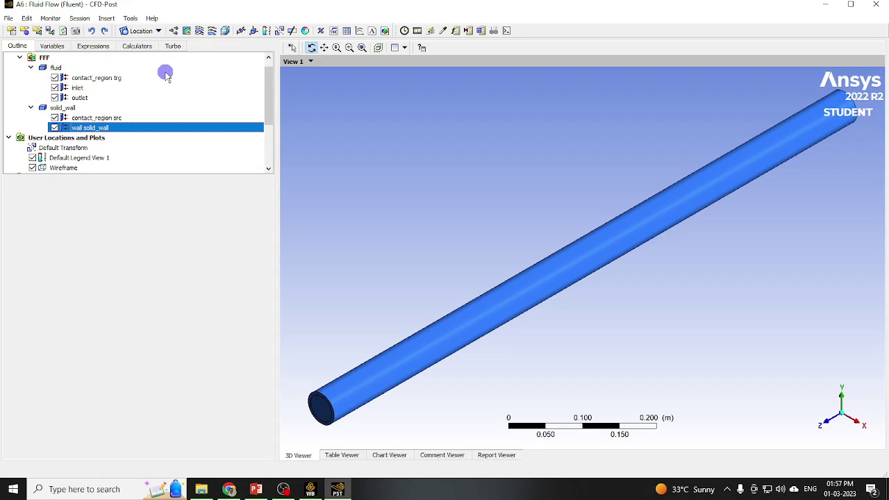
{"action": "left_click", "coordinate": [154, 32]}
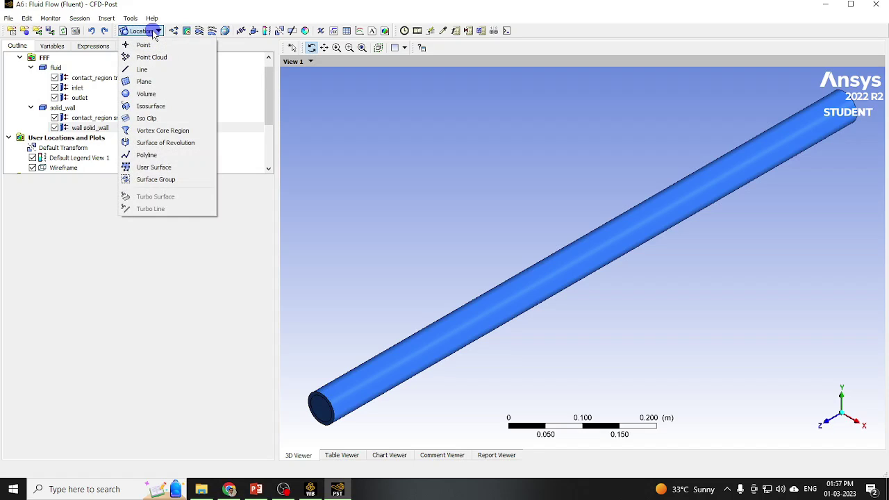
{"action": "left_click", "coordinate": [146, 83]}
{"action": "left_click", "coordinate": [164, 128]}
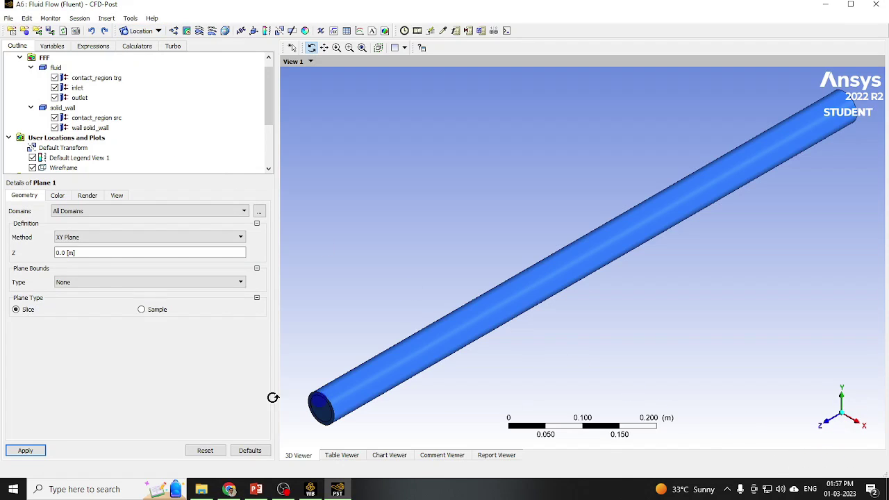
{"action": "left_click", "coordinate": [66, 238]}
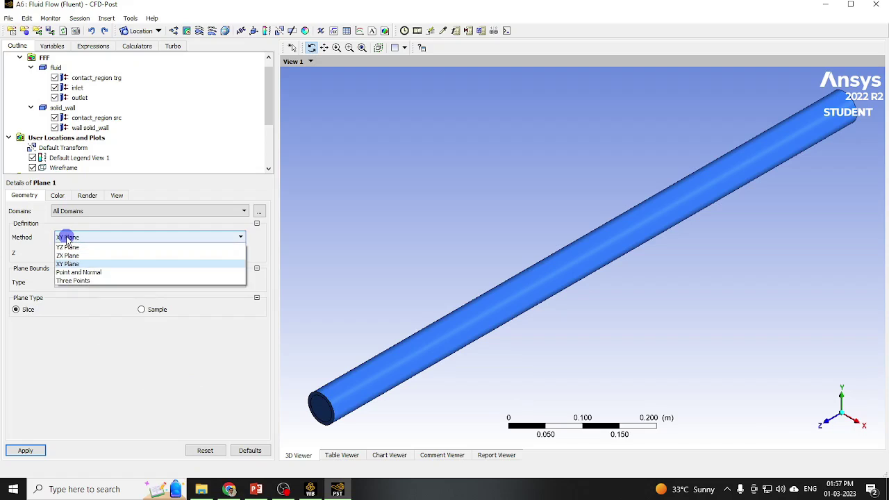
{"action": "left_click", "coordinate": [68, 247]}
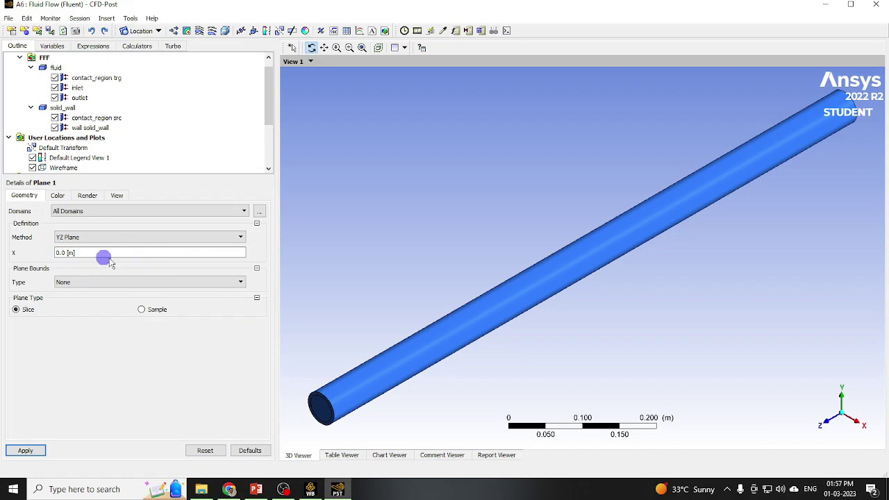
{"action": "left_click", "coordinate": [26, 452]}
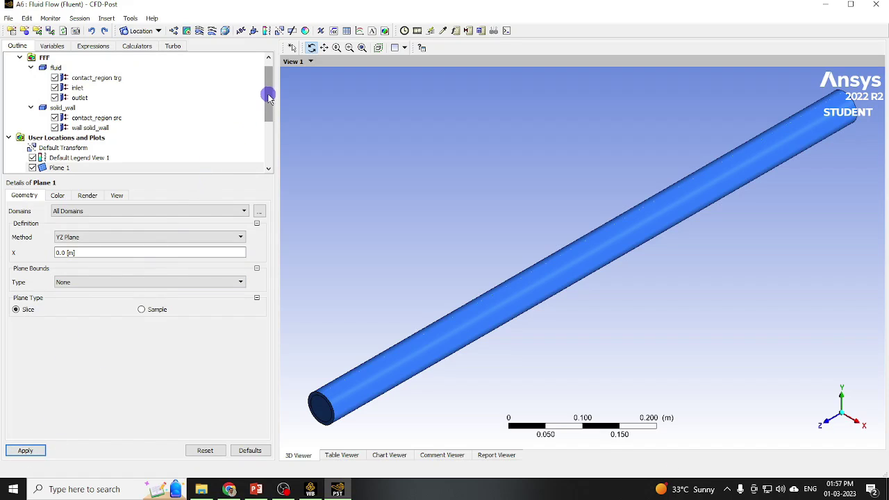
Create a velocity vector plot located on Plane 1 with vertex sampling and a reduction factor of 1.0
{"action": "left_click_drag", "start_coordinate": [266, 89], "coordinate": [270, 102]}
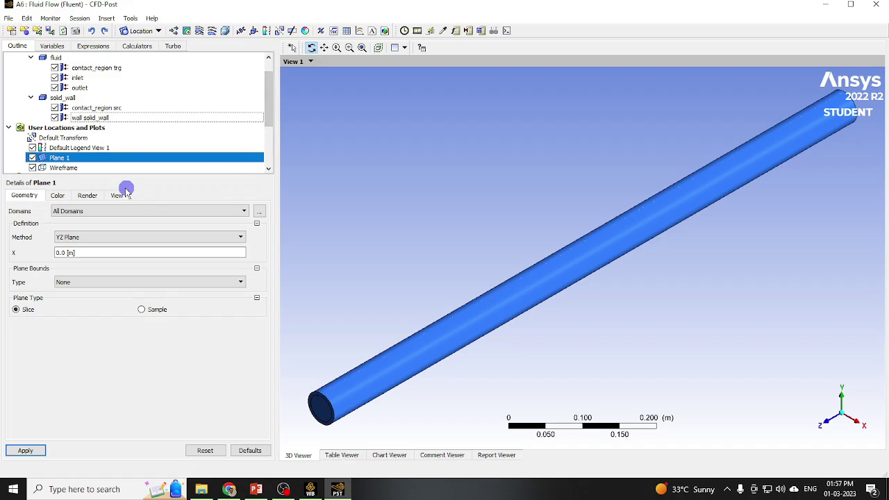
{"action": "left_click", "coordinate": [175, 31]}
{"action": "left_click", "coordinate": [199, 76]}
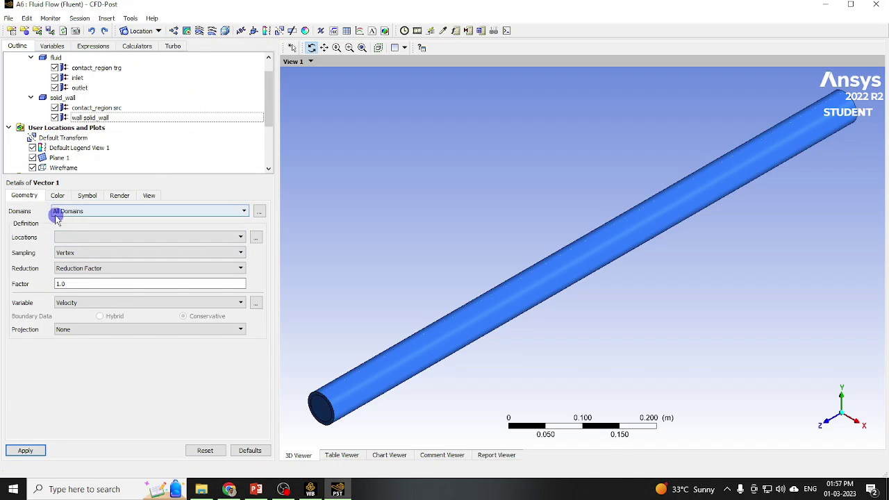
{"action": "left_click", "coordinate": [84, 237]}
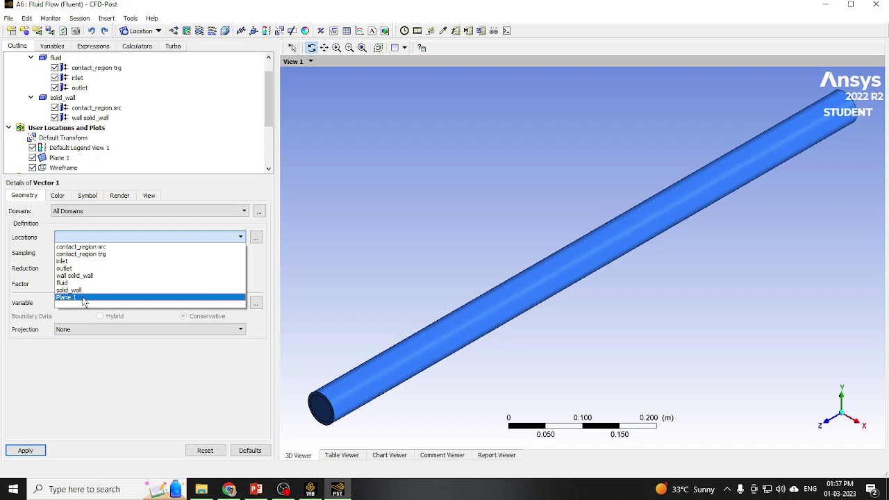
{"action": "left_click", "coordinate": [83, 299]}
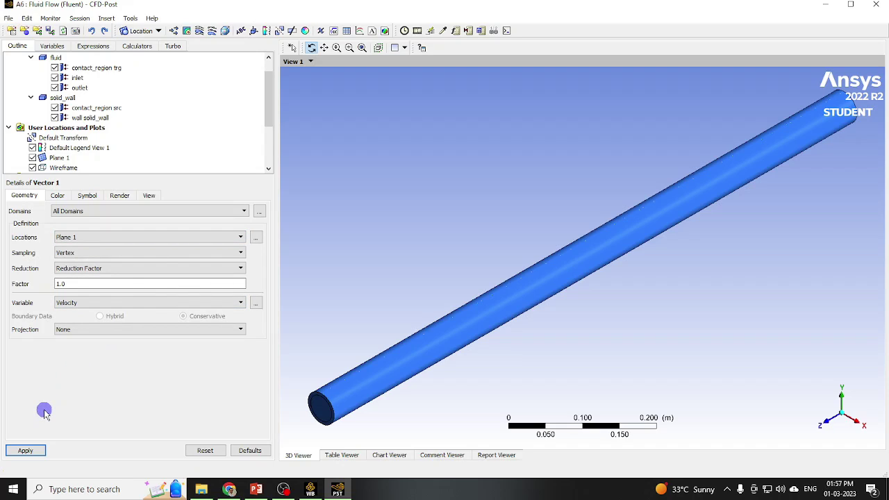
{"action": "left_click", "coordinate": [36, 450]}
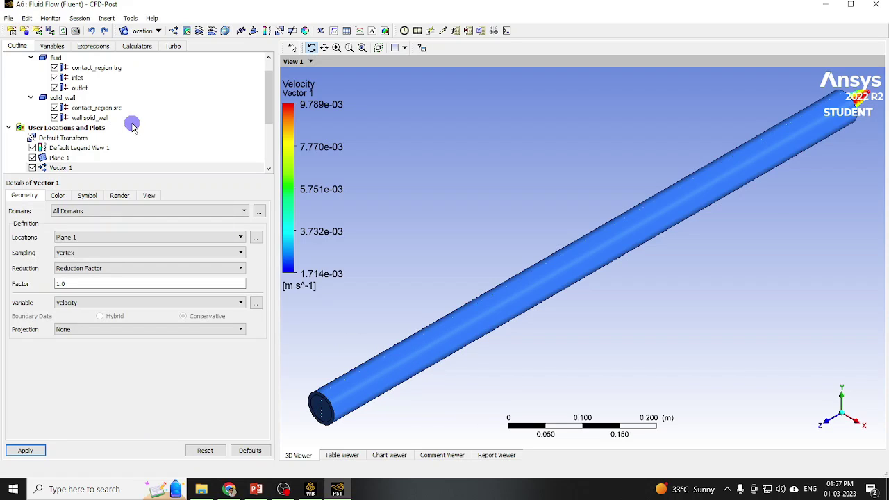
Hide the contact_region trg, inlet, outlet, contact_region src and wall solid_wall surfaces in the 3D view
{"action": "left_click", "coordinate": [55, 70]}
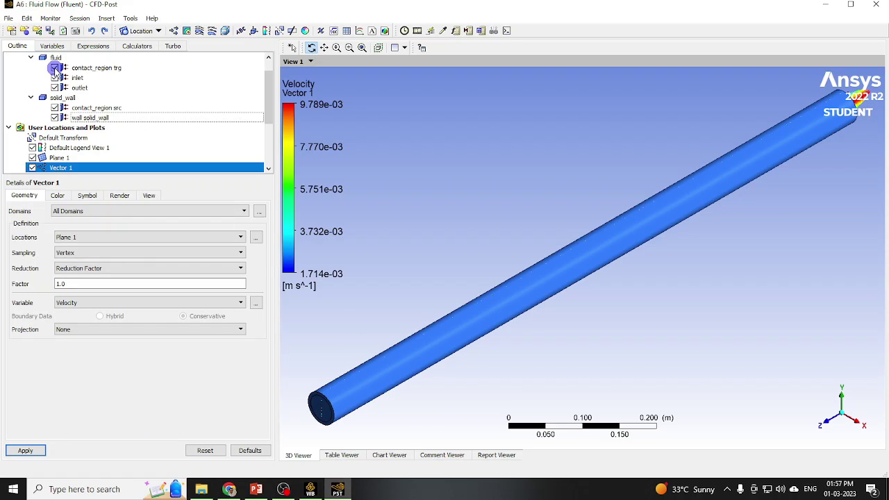
{"action": "left_click", "coordinate": [55, 78]}
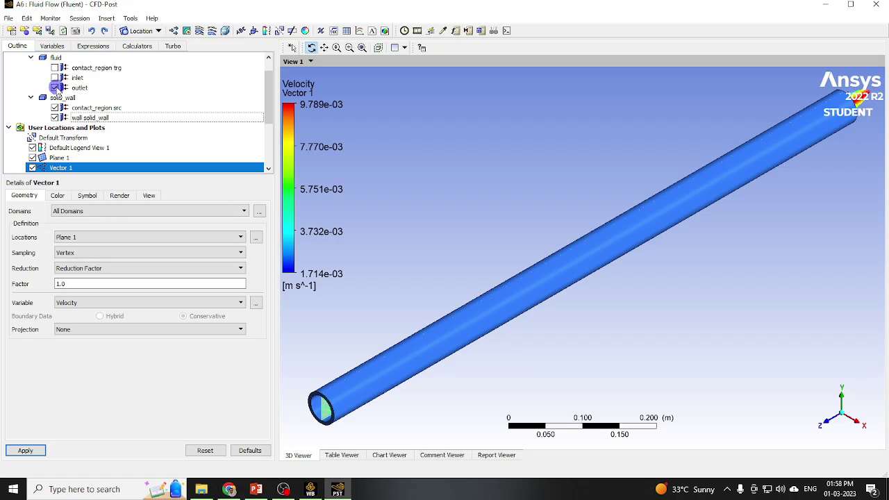
{"action": "left_click", "coordinate": [55, 87]}
{"action": "left_click", "coordinate": [55, 118]}
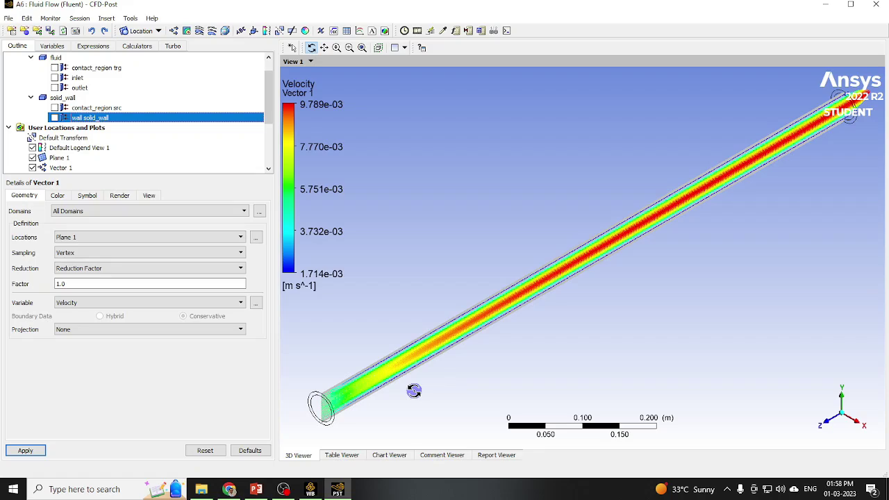
Examine the velocity vectors on the plane from the X direction, close up inside the pipe and over its full length
{"action": "left_click", "coordinate": [855, 423]}
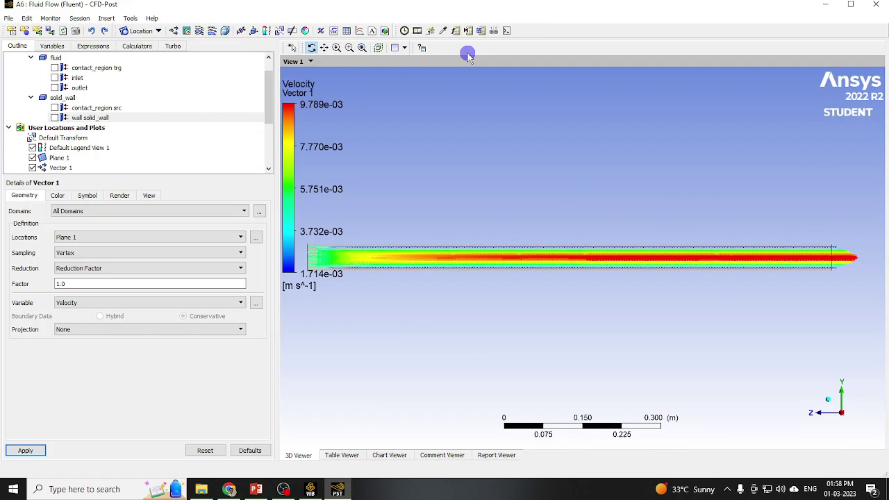
{"action": "left_click", "coordinate": [351, 48]}
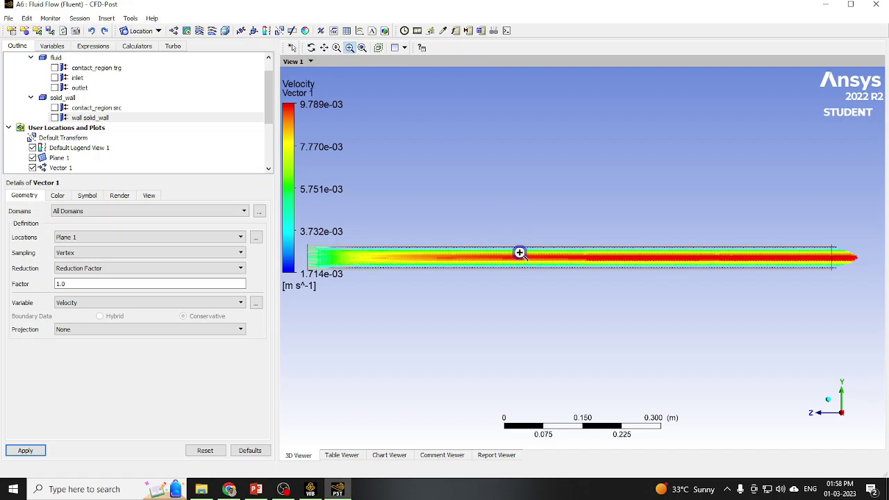
{"action": "left_click_drag", "start_coordinate": [619, 234], "coordinate": [701, 301]}
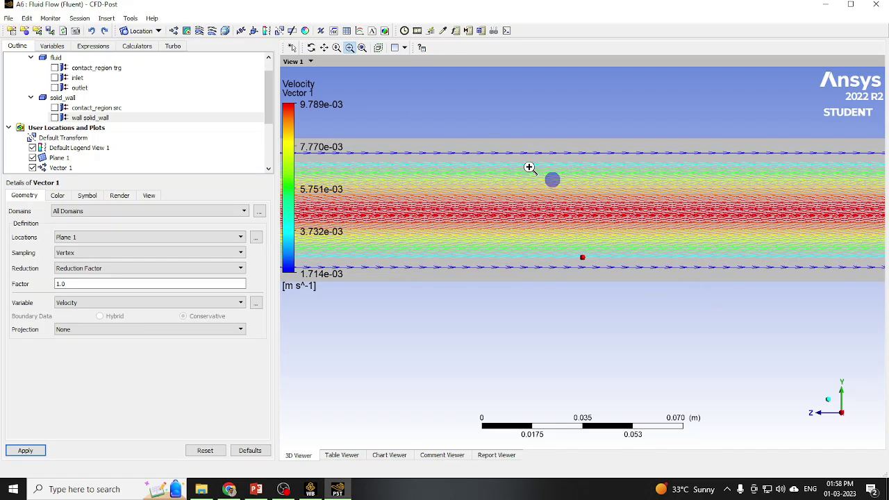
{"action": "left_click_drag", "start_coordinate": [515, 146], "coordinate": [605, 265]}
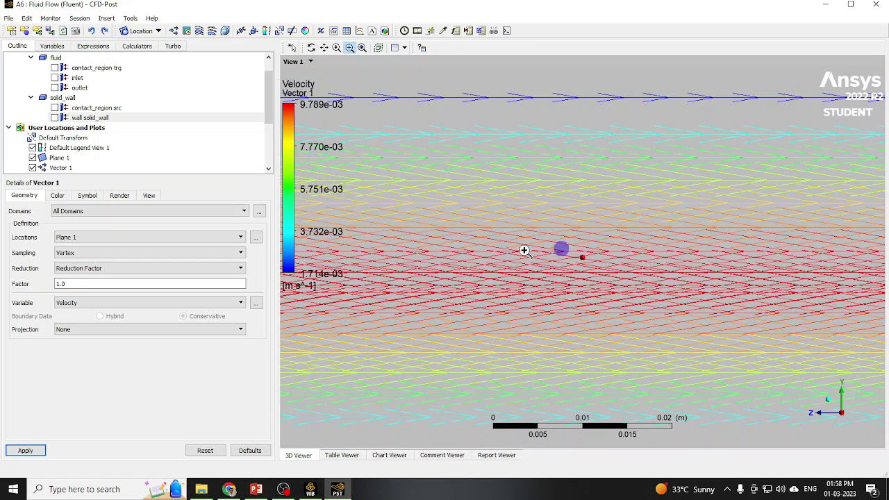
{"action": "scroll", "coordinate": [646, 260], "scroll_direction": "down", "scroll_amount": 2}
{"action": "scroll", "coordinate": [647, 262], "scroll_direction": "down", "scroll_amount": 4}
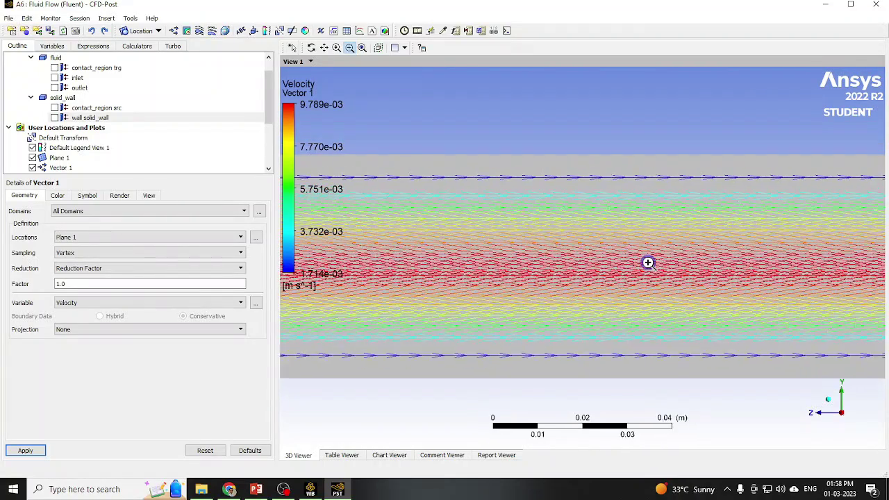
{"action": "scroll", "coordinate": [648, 262], "scroll_direction": "down", "scroll_amount": 4}
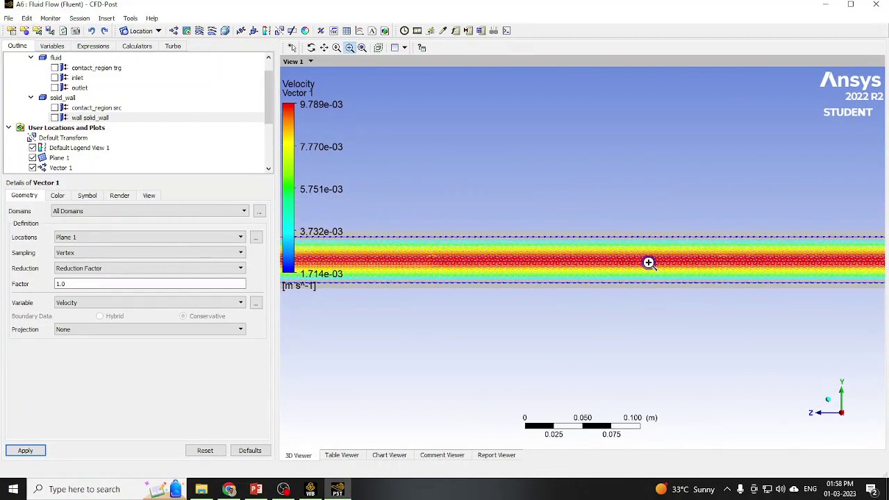
{"action": "scroll", "coordinate": [766, 266], "scroll_direction": "down", "scroll_amount": 3}
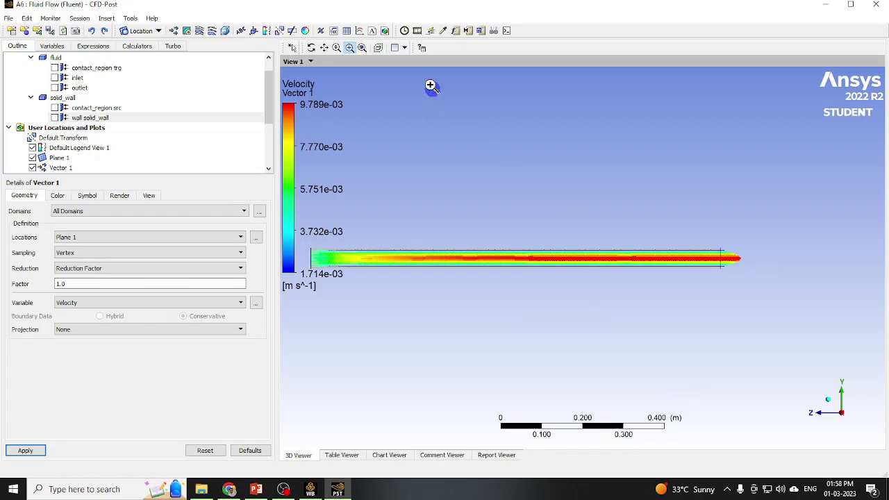
{"action": "left_click", "coordinate": [362, 48]}
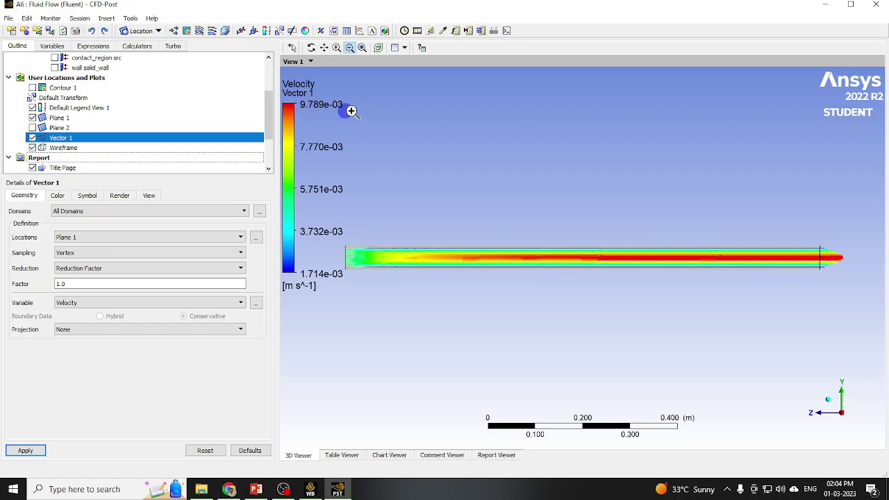
Change the vector plot's location to inlet and inspect the velocity vectors at the pipe entrance up close
{"action": "left_click", "coordinate": [60, 196]}
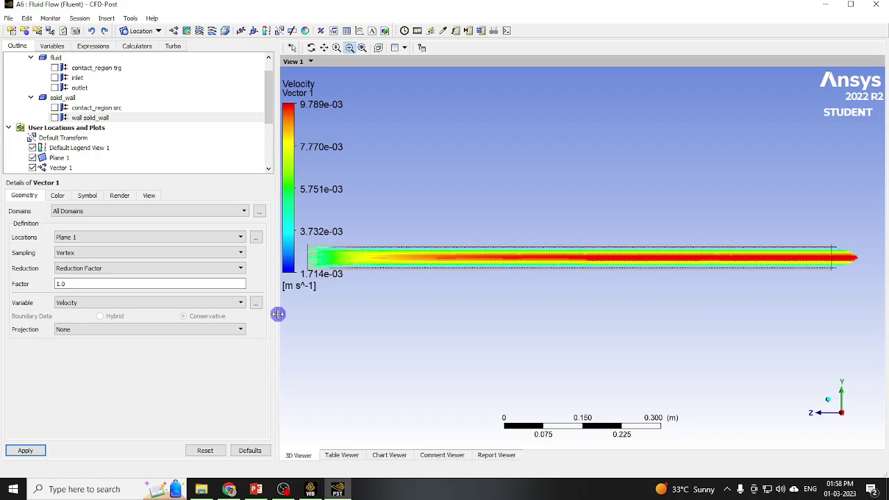
{"action": "left_click", "coordinate": [82, 237]}
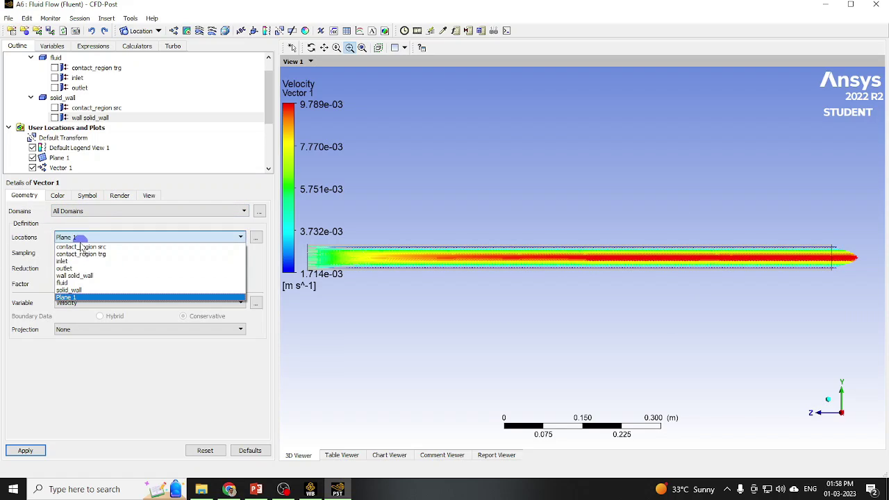
{"action": "left_click", "coordinate": [66, 261]}
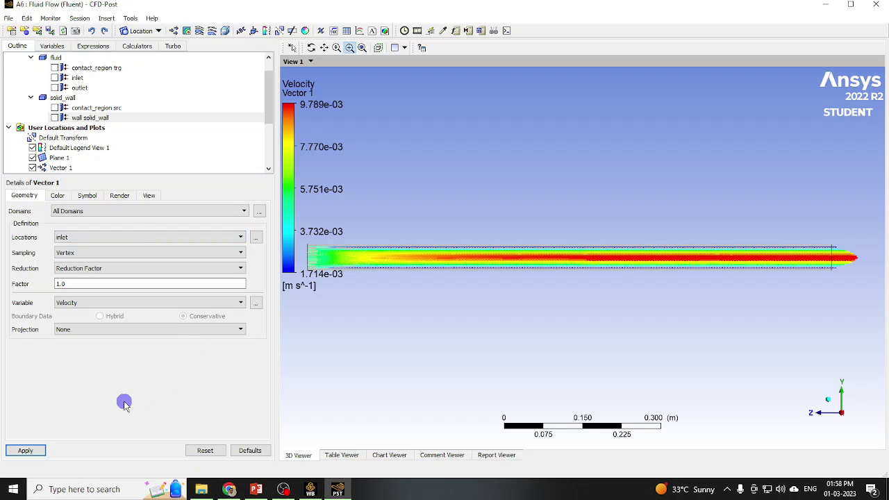
{"action": "left_click", "coordinate": [21, 452]}
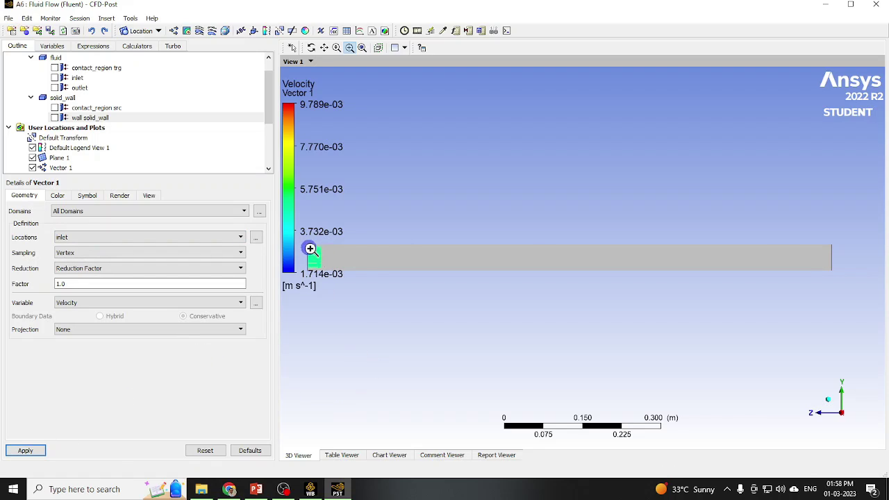
{"action": "left_click_drag", "start_coordinate": [311, 249], "coordinate": [335, 283]}
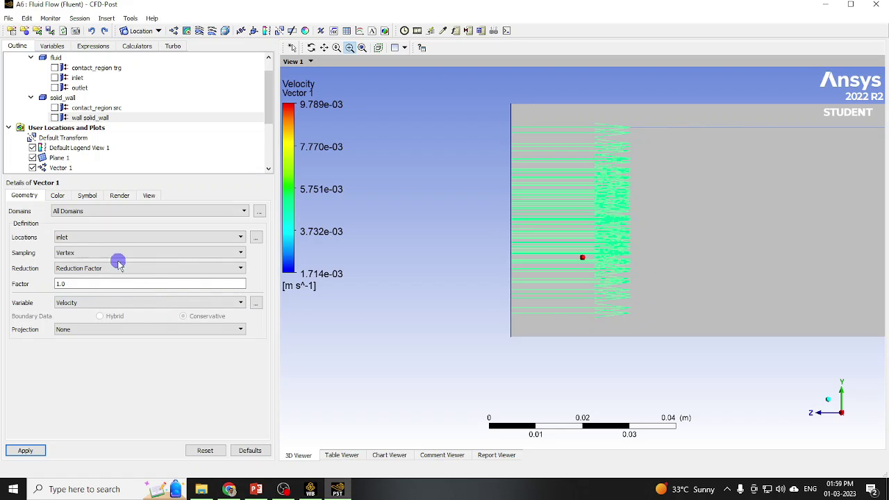
Change the vector plot's location to outlet and inspect the velocity profile at the pipe exit up close
{"action": "left_click", "coordinate": [85, 238]}
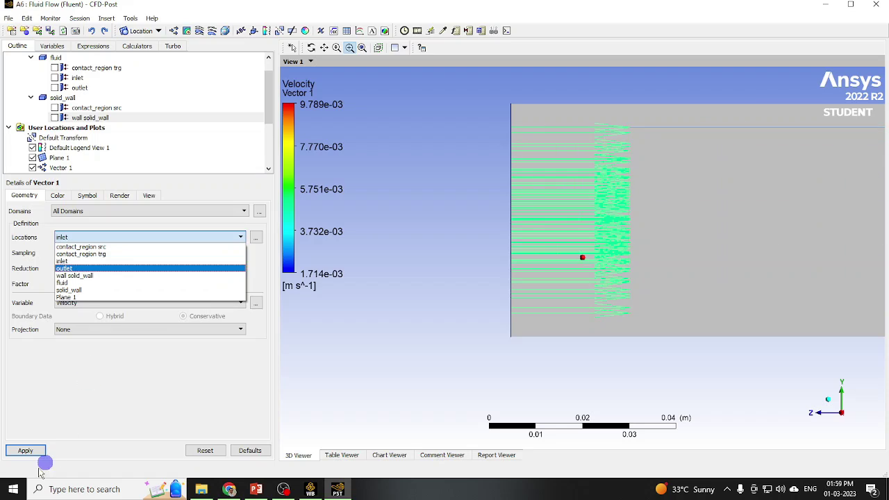
{"action": "left_click", "coordinate": [67, 268]}
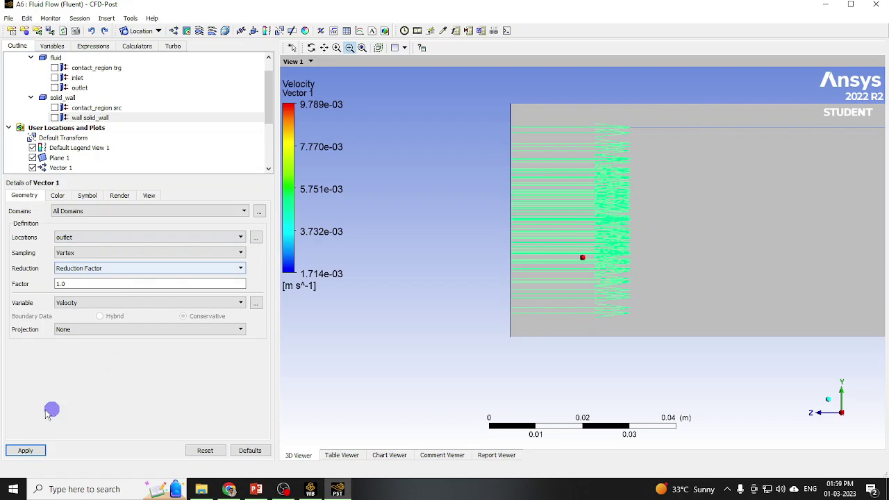
{"action": "left_click", "coordinate": [40, 452]}
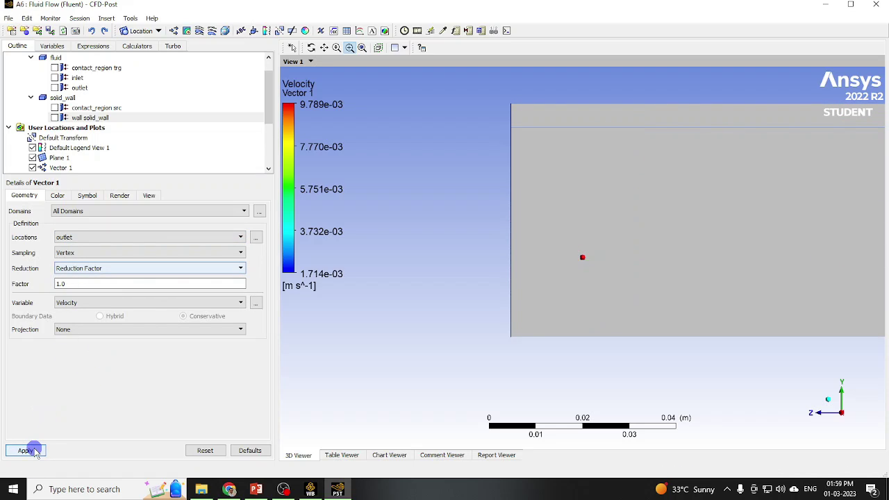
{"action": "left_click", "coordinate": [78, 330]}
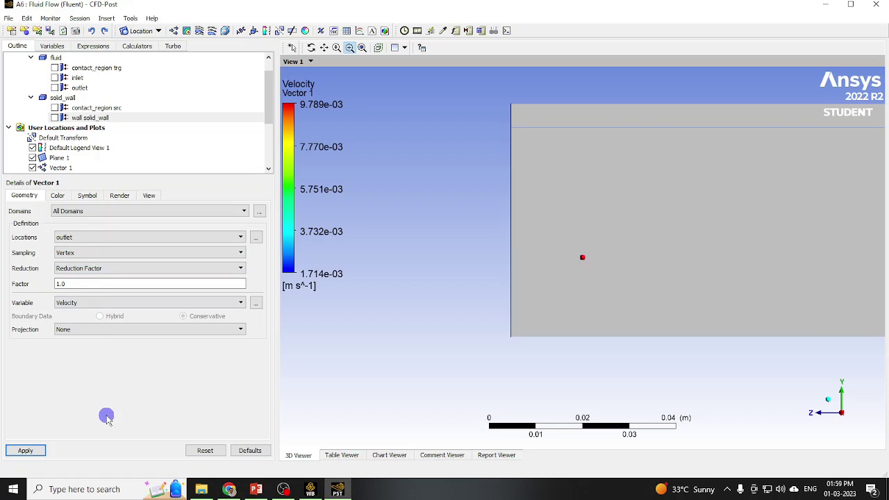
{"action": "scroll", "coordinate": [567, 347], "scroll_direction": "down", "scroll_amount": 1}
{"action": "scroll", "coordinate": [566, 346], "scroll_direction": "down", "scroll_amount": 2}
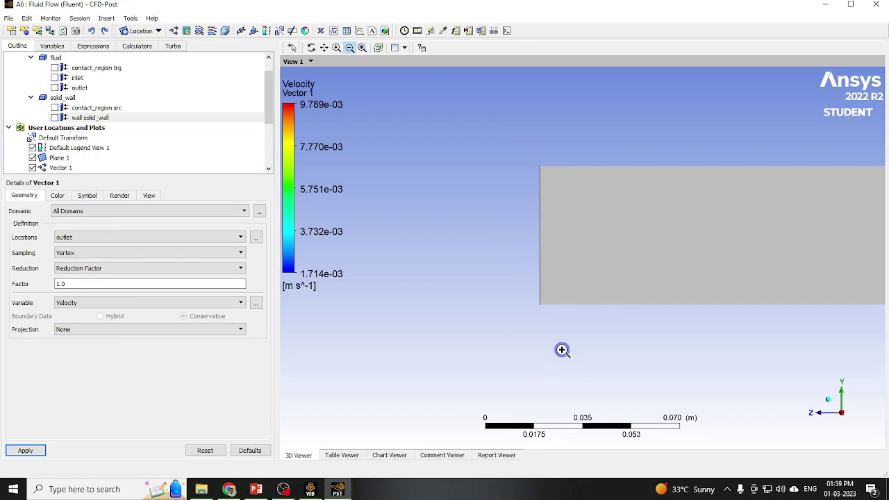
{"action": "left_click", "coordinate": [363, 49]}
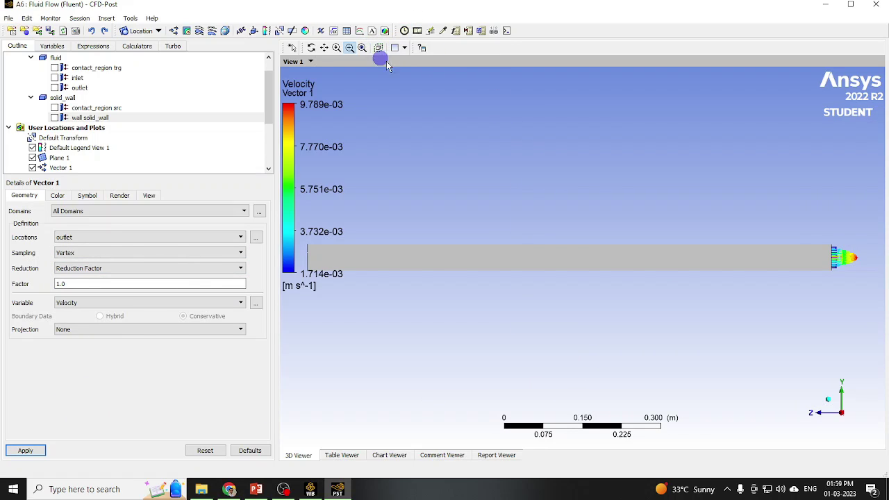
{"action": "left_click", "coordinate": [351, 48]}
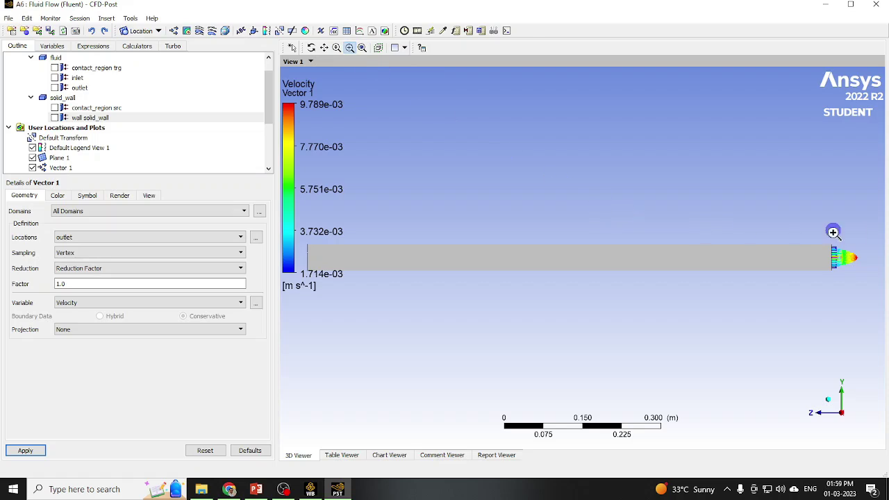
{"action": "left_click_drag", "start_coordinate": [820, 233], "coordinate": [870, 283]}
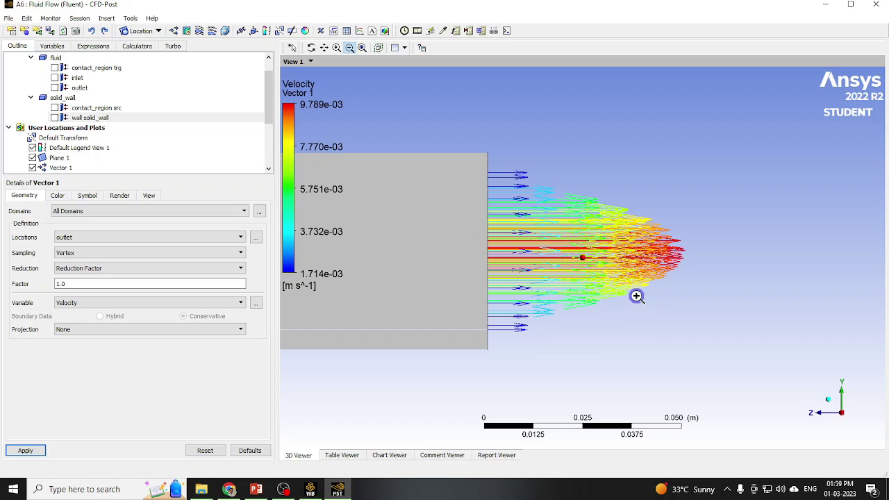
Create an XY plane across the pipe at Z = 0.1 m
{"action": "scroll", "coordinate": [556, 288], "scroll_direction": "down", "scroll_amount": 3}
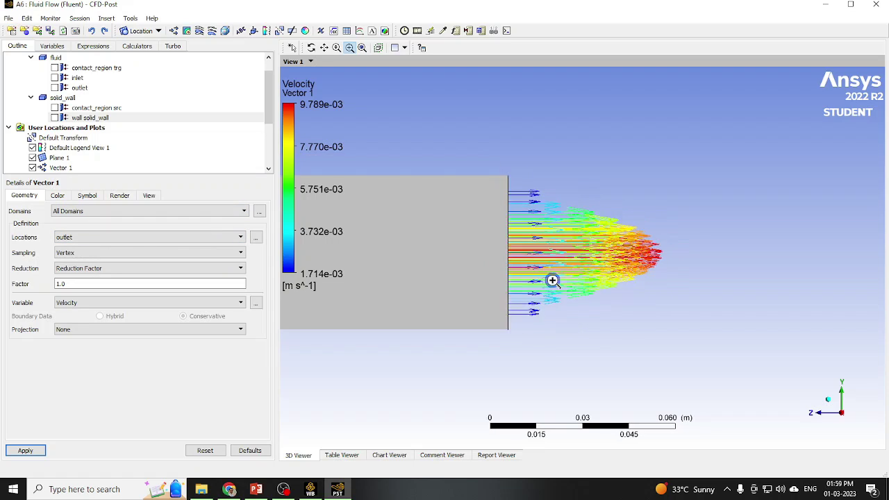
{"action": "scroll", "coordinate": [552, 280], "scroll_direction": "down", "scroll_amount": 6}
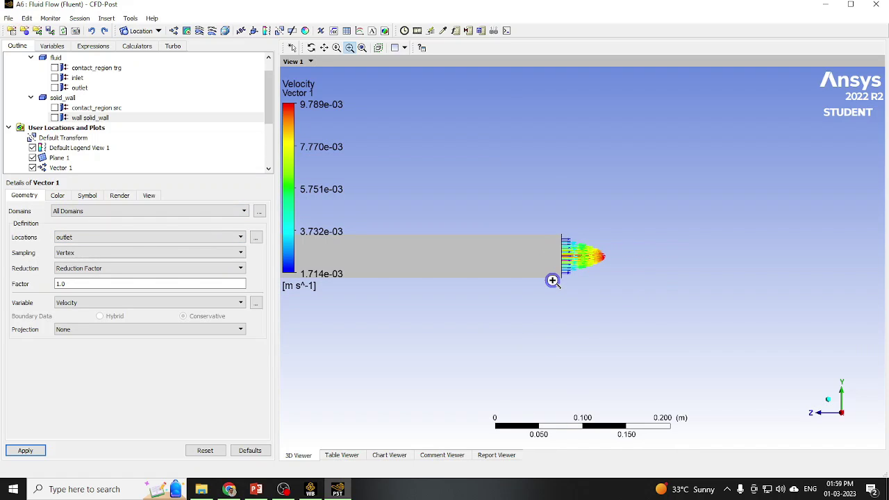
{"action": "scroll", "coordinate": [461, 250], "scroll_direction": "down", "scroll_amount": 2}
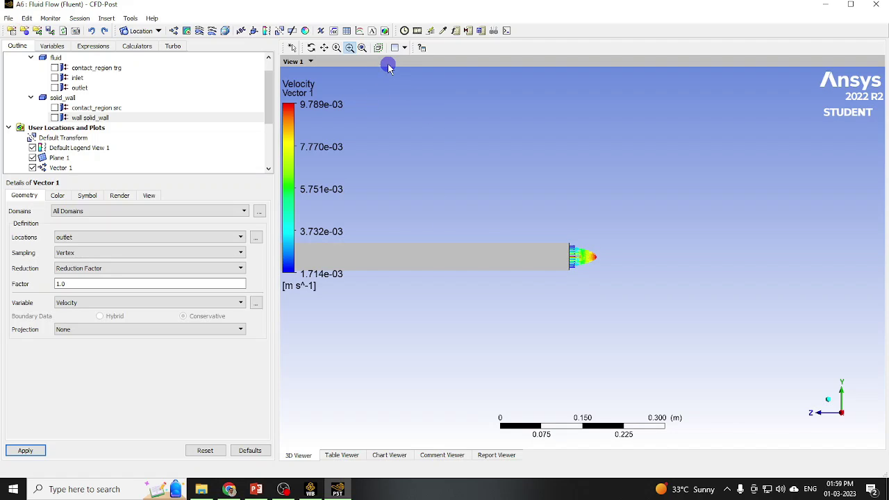
{"action": "left_click", "coordinate": [362, 48]}
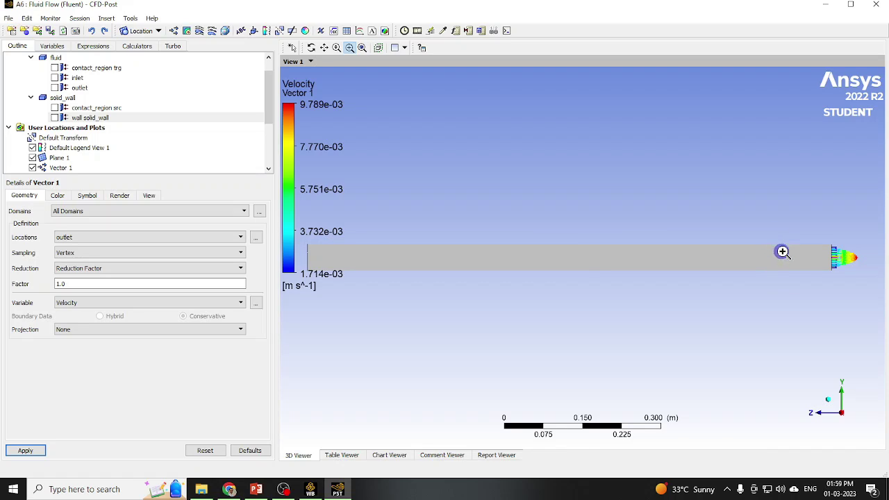
{"action": "left_click", "coordinate": [140, 31]}
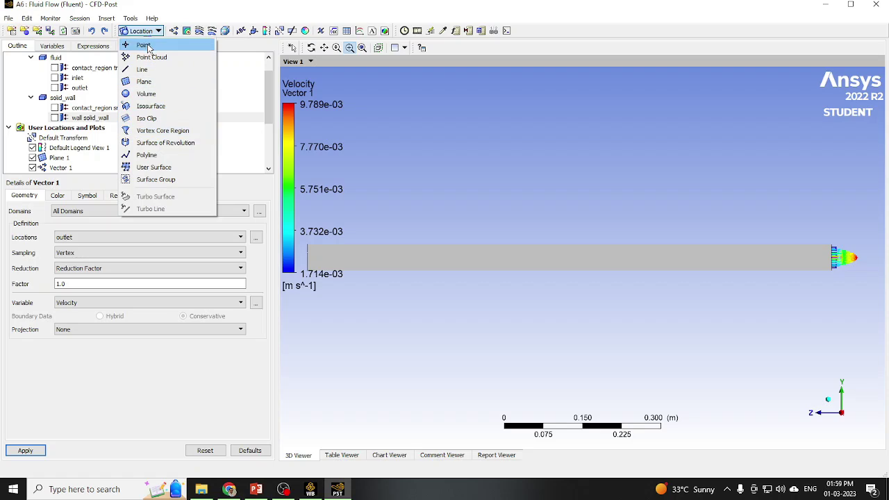
{"action": "left_click", "coordinate": [146, 82]}
{"action": "left_click", "coordinate": [178, 125]}
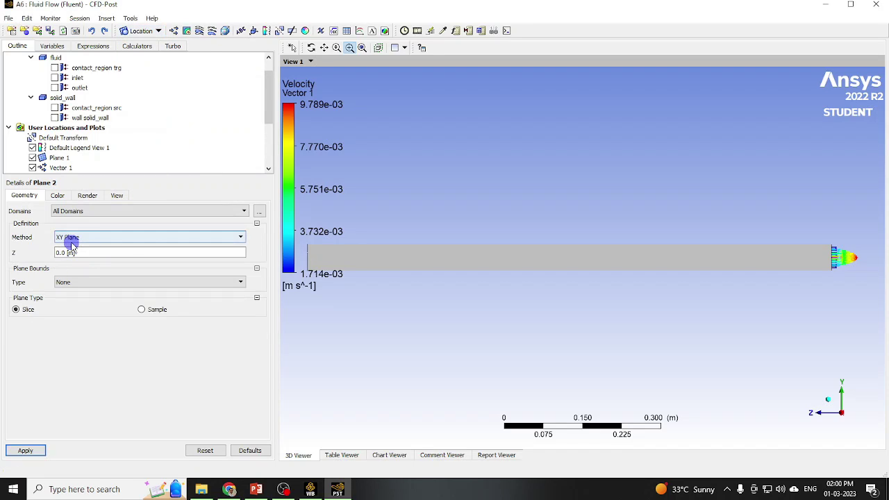
{"action": "left_click", "coordinate": [825, 400]}
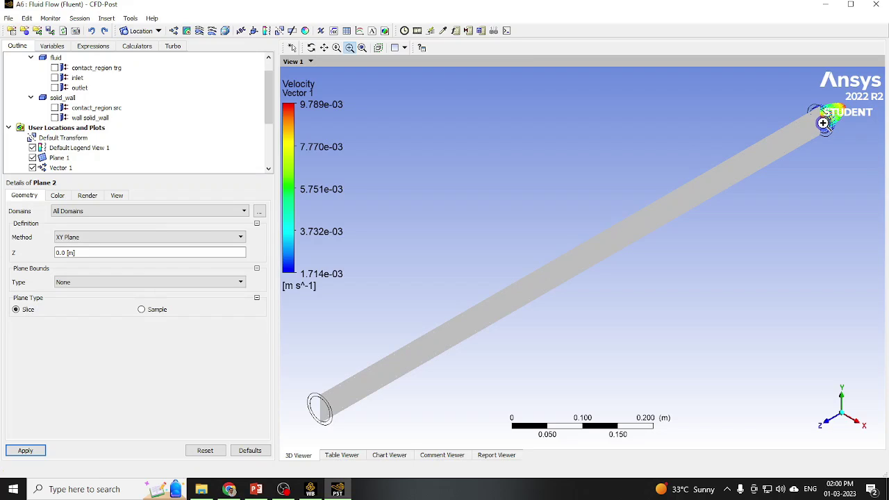
{"action": "left_click", "coordinate": [67, 254]}
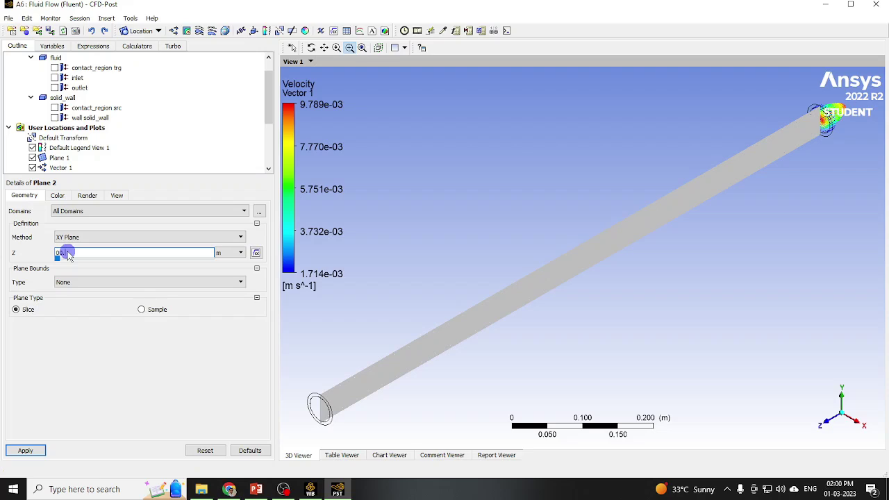
{"action": "left_click", "coordinate": [81, 254]}
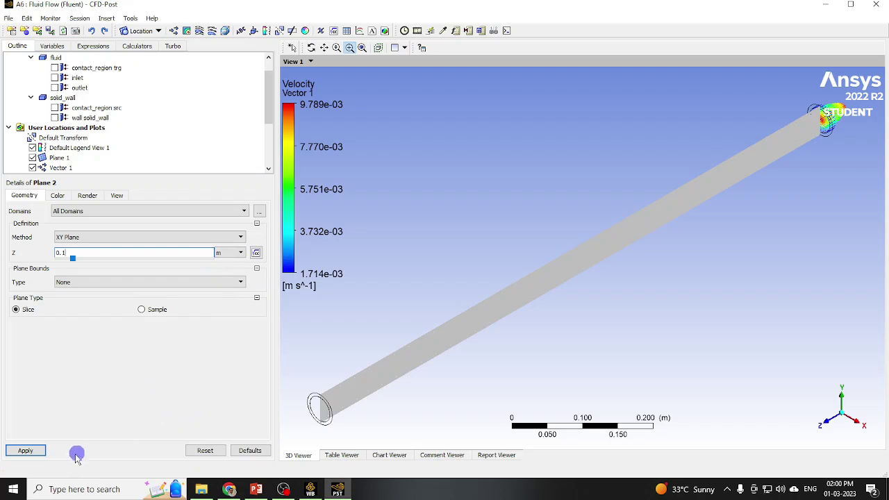
{"action": "left_click", "coordinate": [25, 451]}
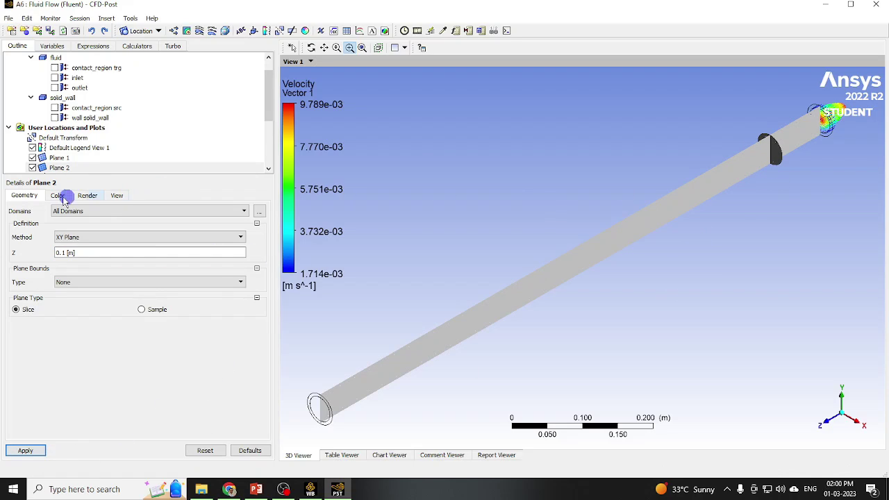
Open the settings of the existing velocity vector plot and hide Plane 1 in the 3D view
{"action": "left_click", "coordinate": [60, 169]}
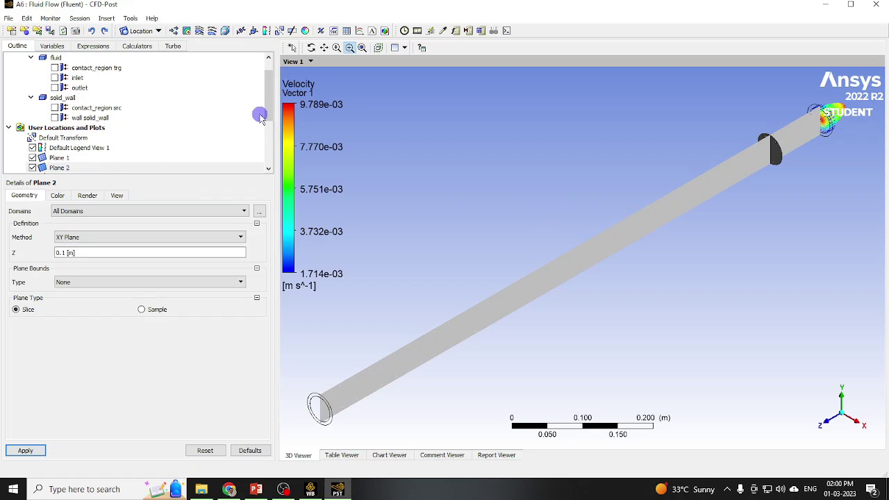
{"action": "left_click_drag", "start_coordinate": [261, 113], "coordinate": [273, 125]}
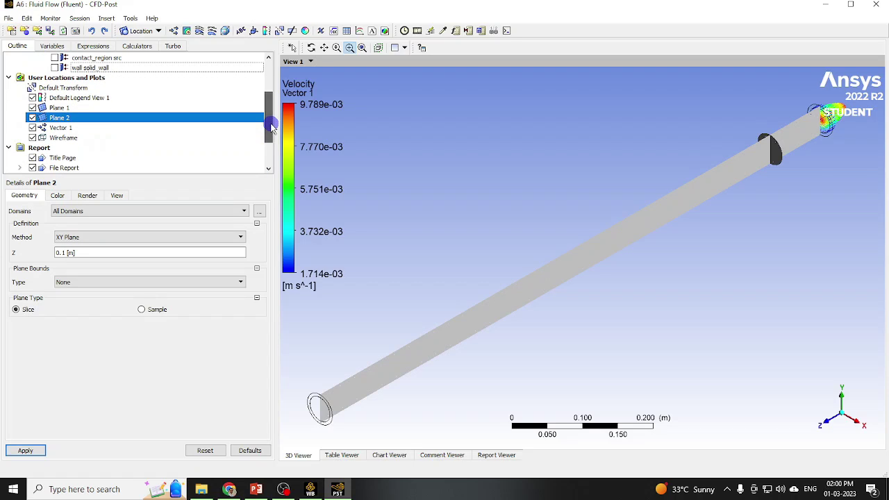
{"action": "left_click", "coordinate": [60, 128]}
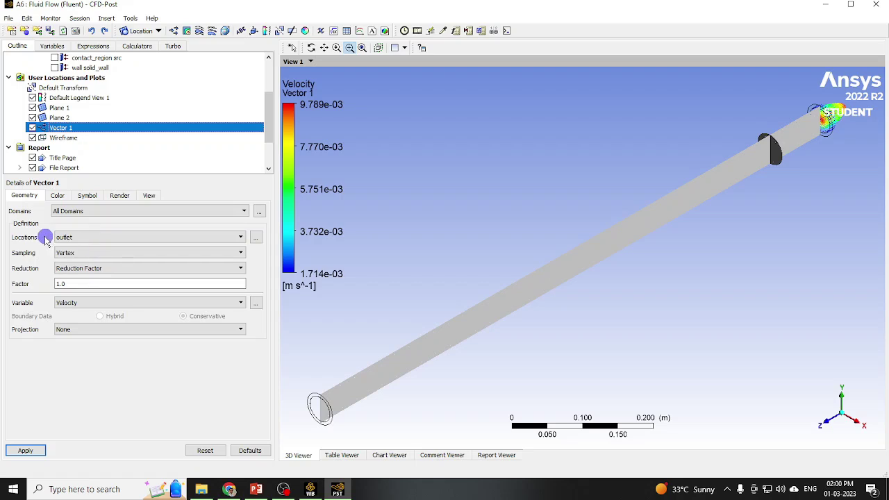
{"action": "left_click", "coordinate": [91, 237]}
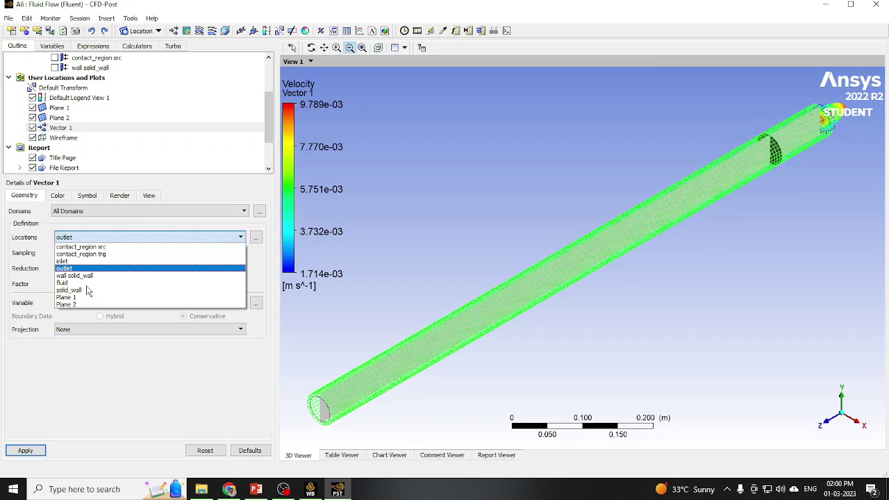
{"action": "left_click", "coordinate": [85, 305]}
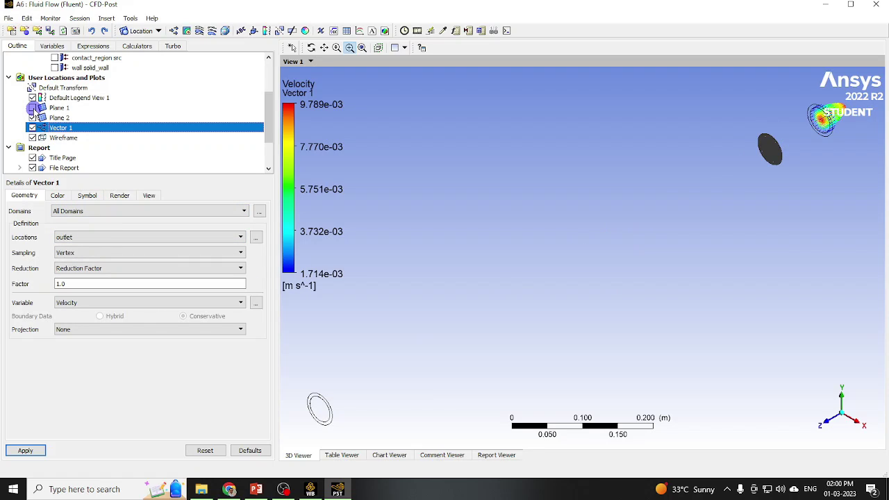
{"action": "left_click", "coordinate": [32, 107]}
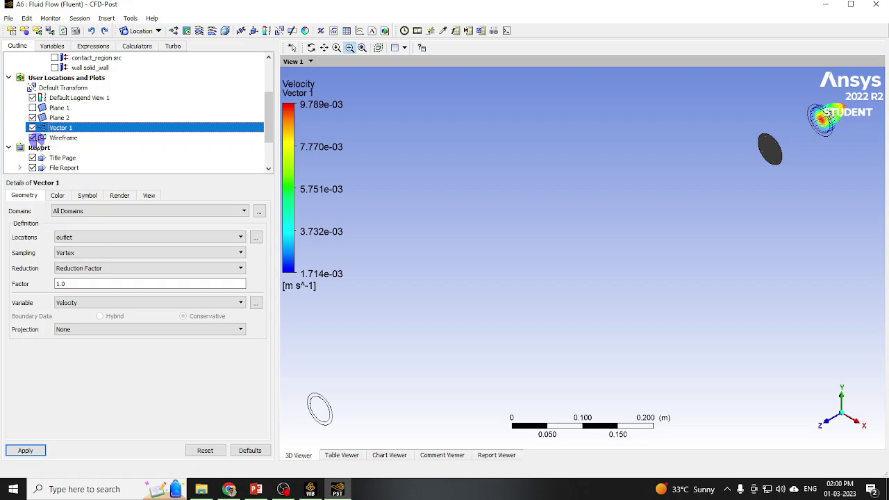
{"action": "left_click", "coordinate": [25, 451]}
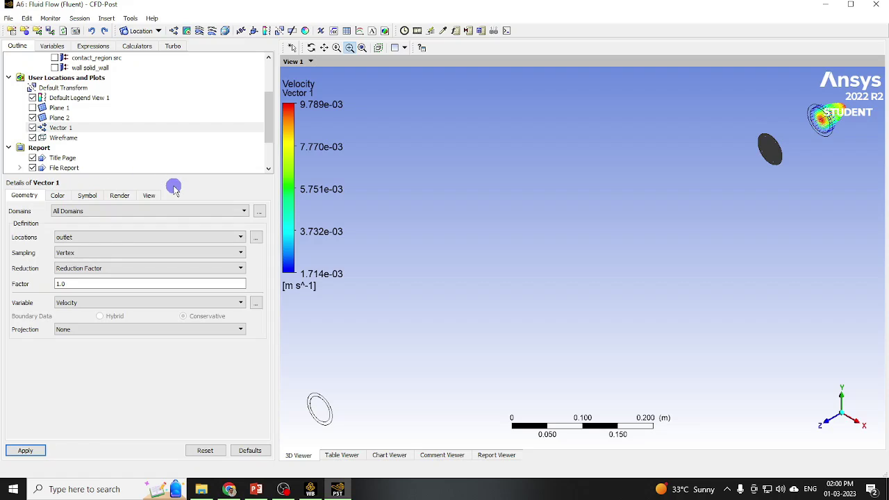
Change the vector plot's location to Plane 2 and inspect its velocity profile up close from the X direction
{"action": "left_click", "coordinate": [66, 237]}
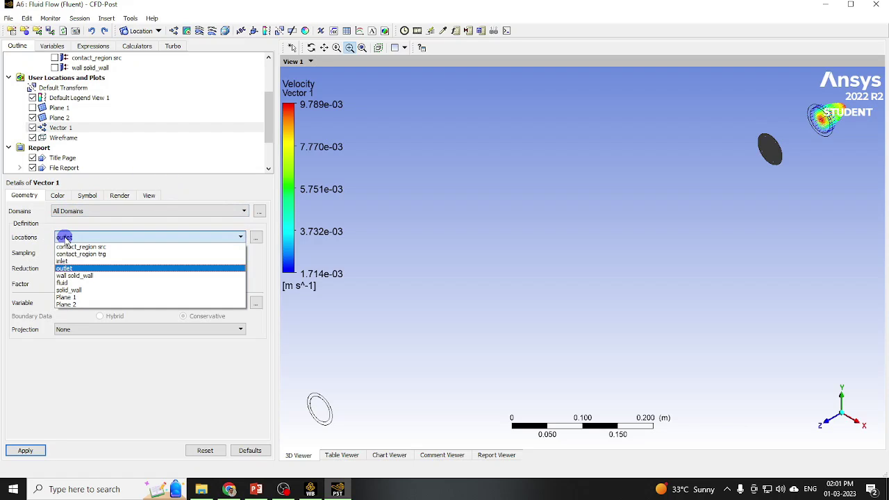
{"action": "left_click", "coordinate": [73, 306]}
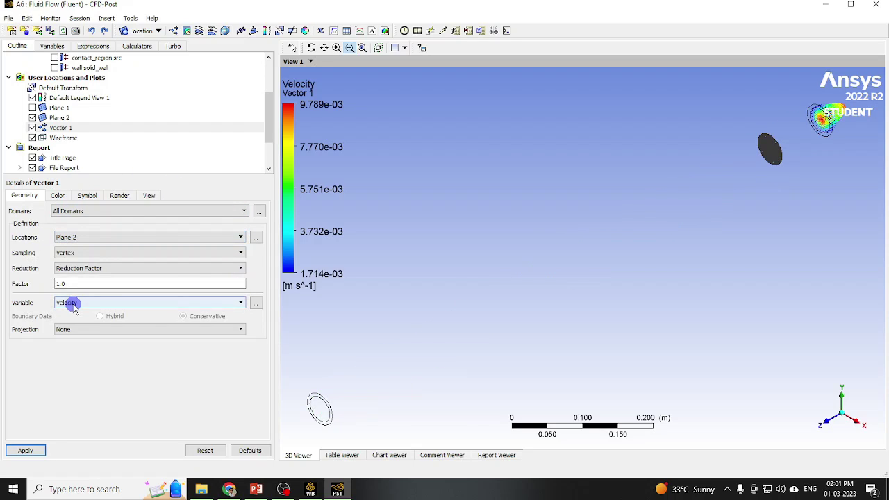
{"action": "left_click", "coordinate": [26, 451]}
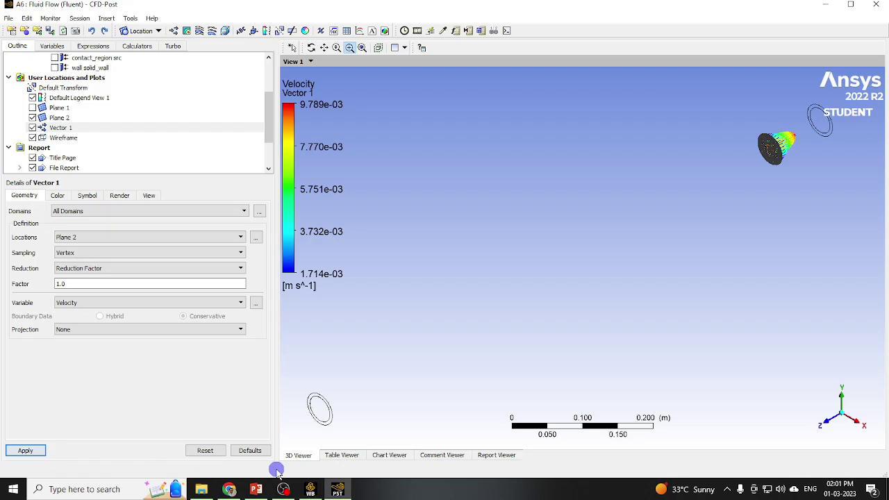
{"action": "left_click", "coordinate": [853, 421]}
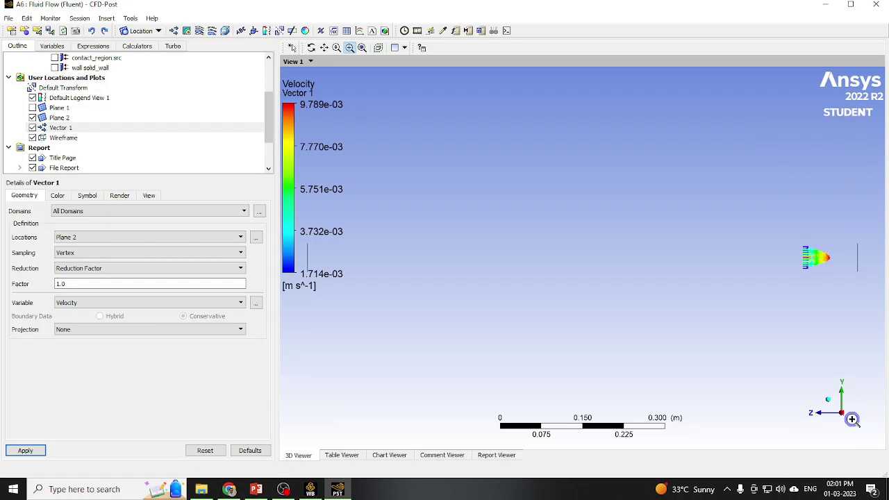
{"action": "left_click", "coordinate": [350, 47]}
{"action": "left_click_drag", "start_coordinate": [790, 240], "coordinate": [854, 282]}
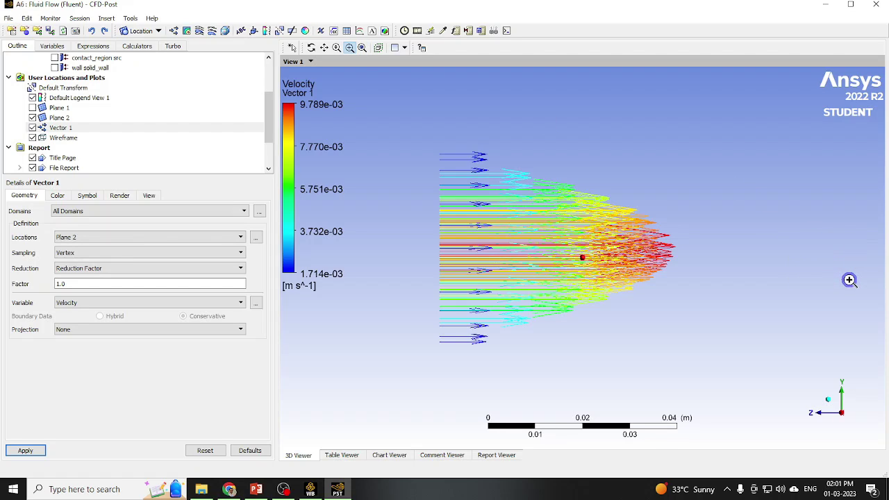
{"action": "left_click", "coordinate": [829, 401]}
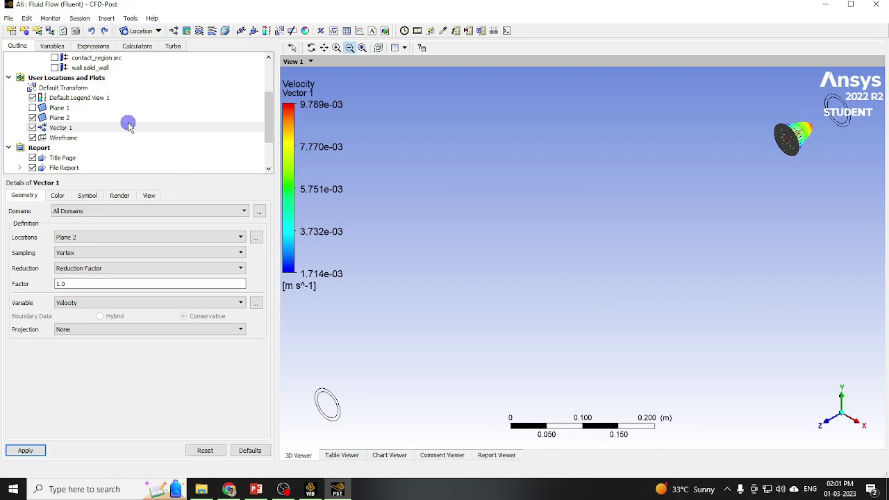
Insert a contour plot of pressure on contact_region trg with global range and 11 contours
{"action": "left_click", "coordinate": [188, 32]}
{"action": "left_click", "coordinate": [218, 77]}
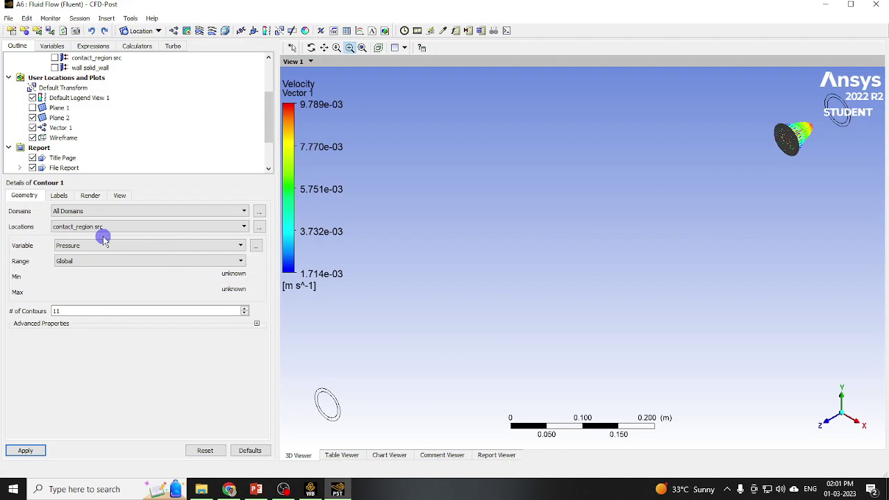
{"action": "left_click", "coordinate": [63, 228]}
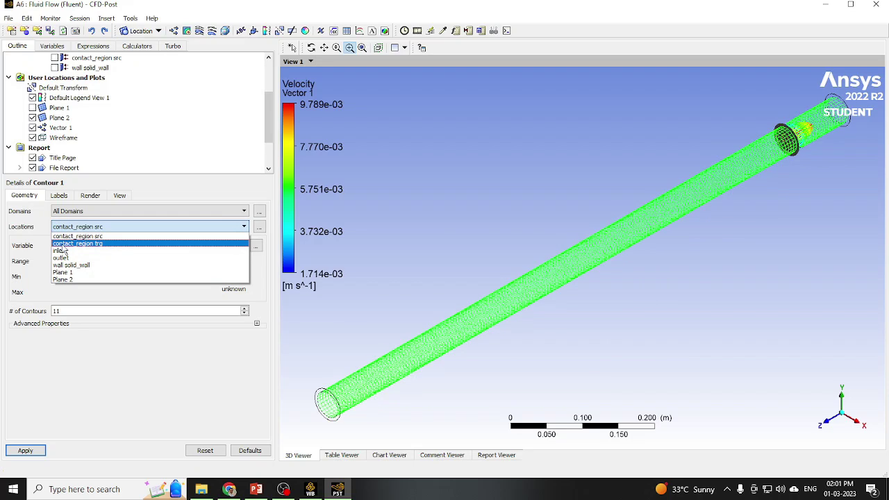
{"action": "key", "text": "Up"}
{"action": "left_click", "coordinate": [103, 244]}
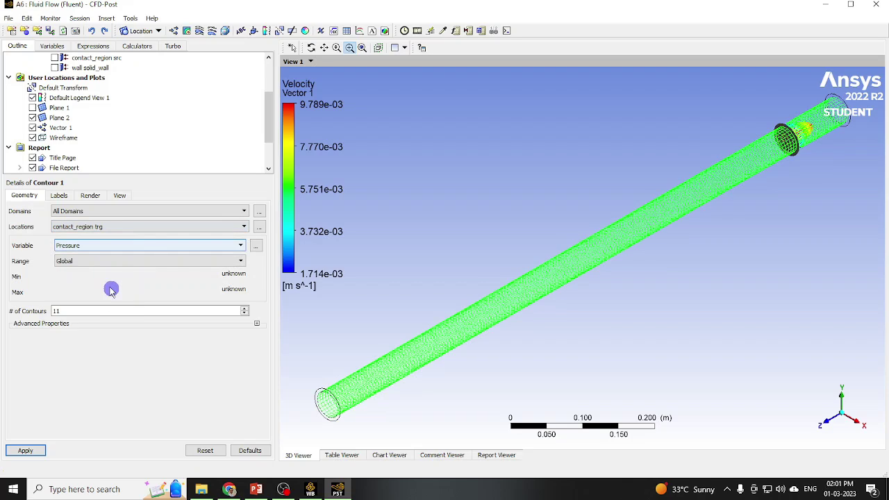
{"action": "left_click", "coordinate": [28, 451]}
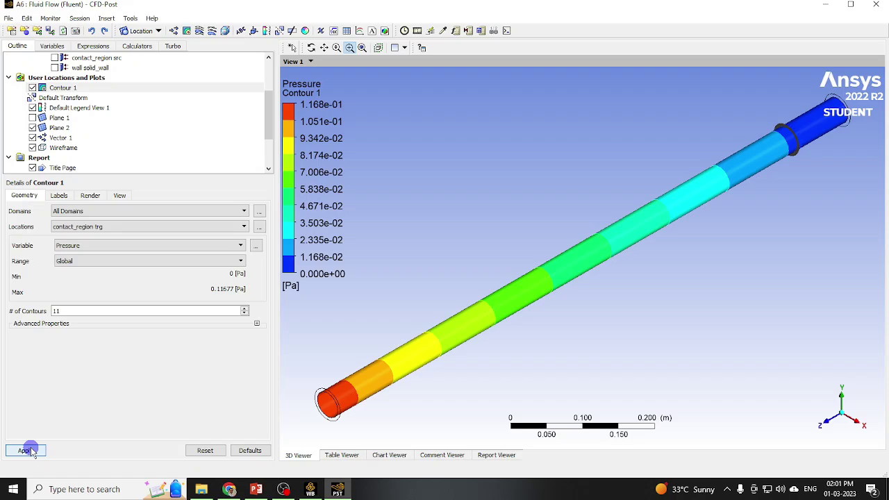
Hide Plane 2 and view the pressure contour along the whole pipe from the X direction
{"action": "left_click", "coordinate": [24, 142]}
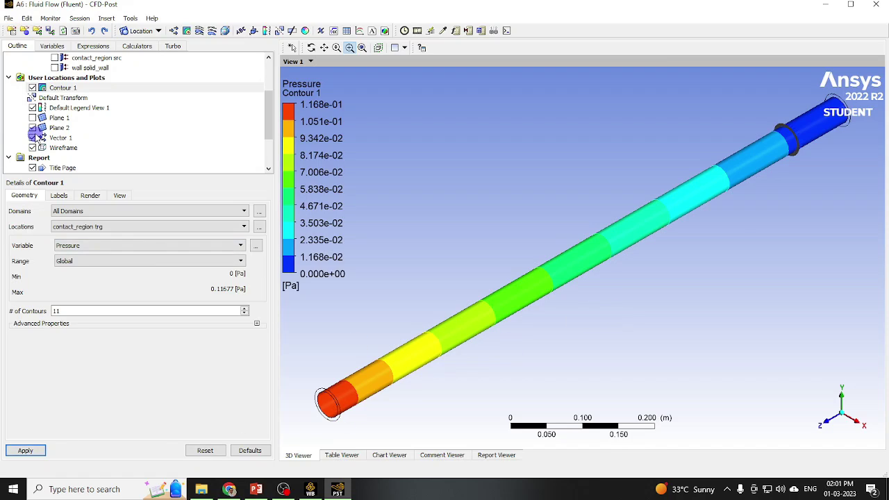
{"action": "left_click", "coordinate": [32, 128]}
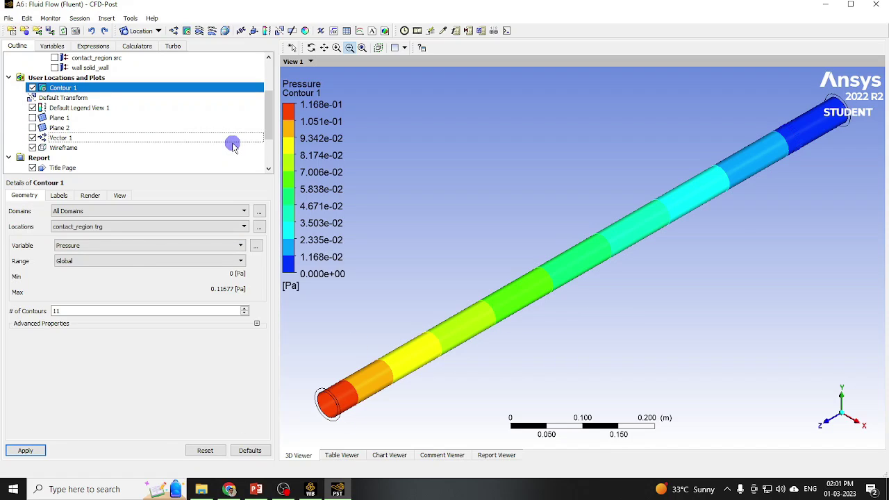
{"action": "left_click", "coordinate": [856, 425]}
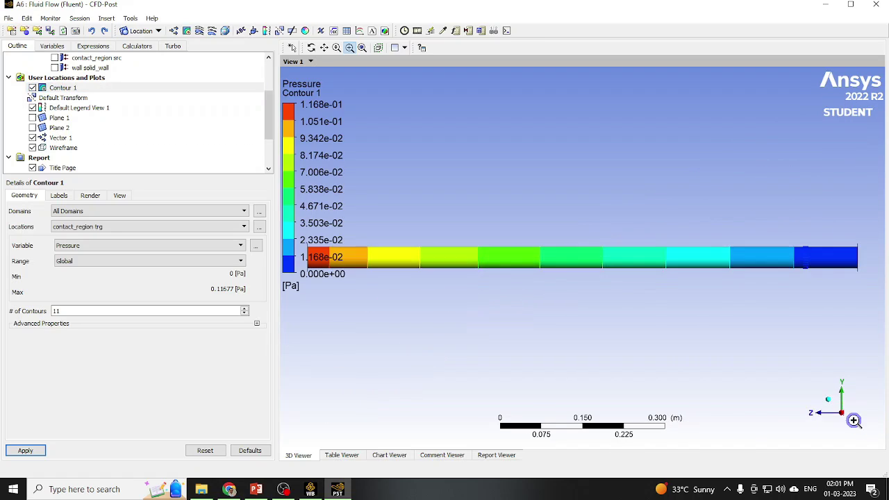
{"action": "scroll", "coordinate": [552, 341], "scroll_direction": "down", "scroll_amount": 2}
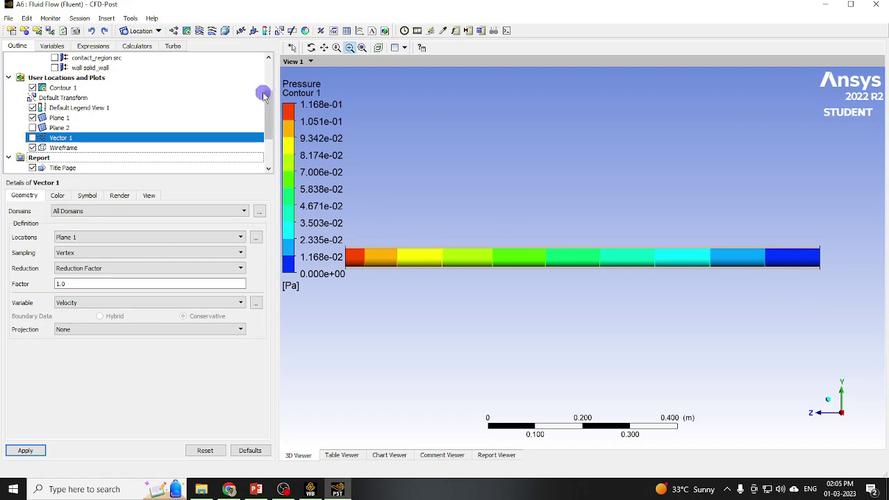
Insert a 3D velocity streamline plot starting from the inlet with 25 equally spaced points, and hide Contour 1
{"action": "left_click", "coordinate": [199, 31]}
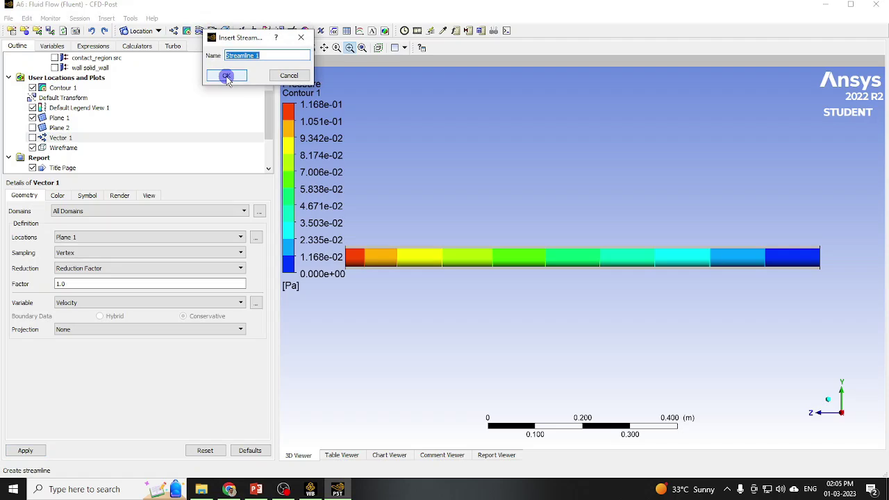
{"action": "left_click", "coordinate": [227, 77]}
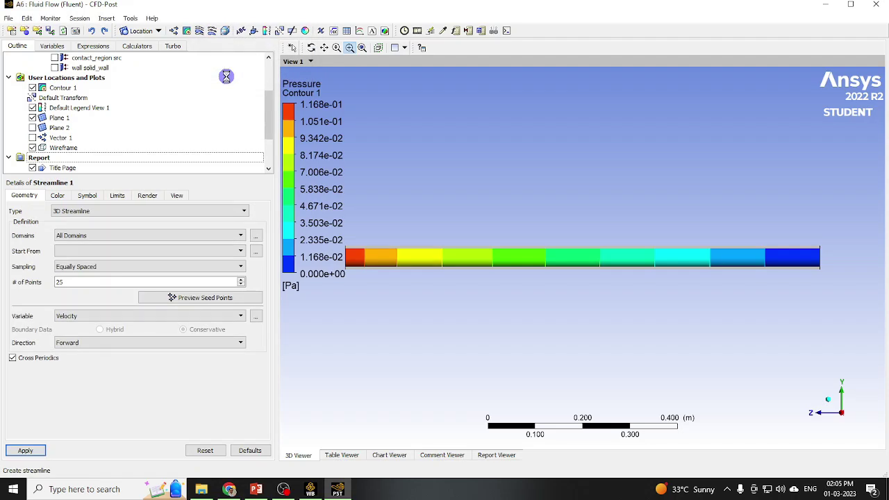
{"action": "left_click", "coordinate": [32, 88]}
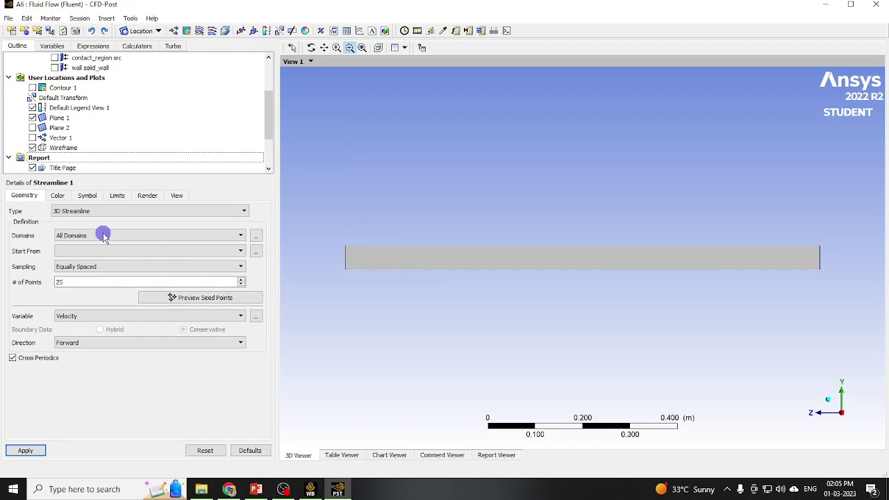
{"action": "left_click", "coordinate": [67, 252]}
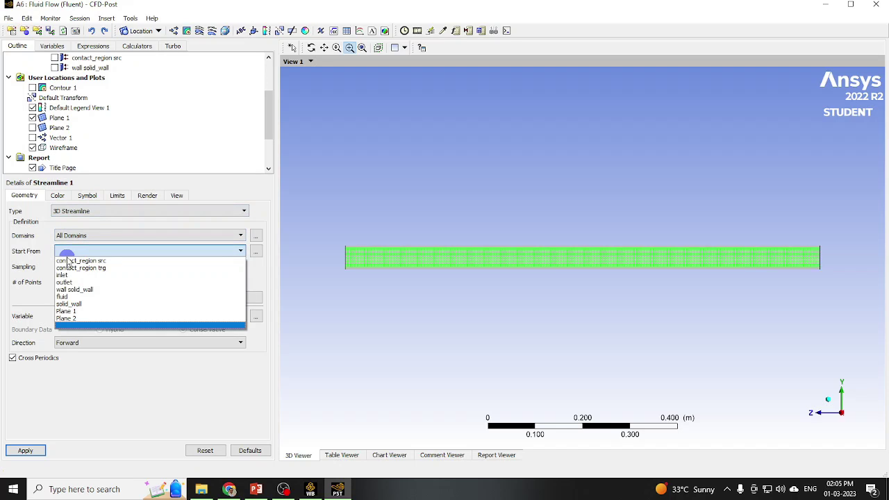
{"action": "left_click", "coordinate": [67, 276]}
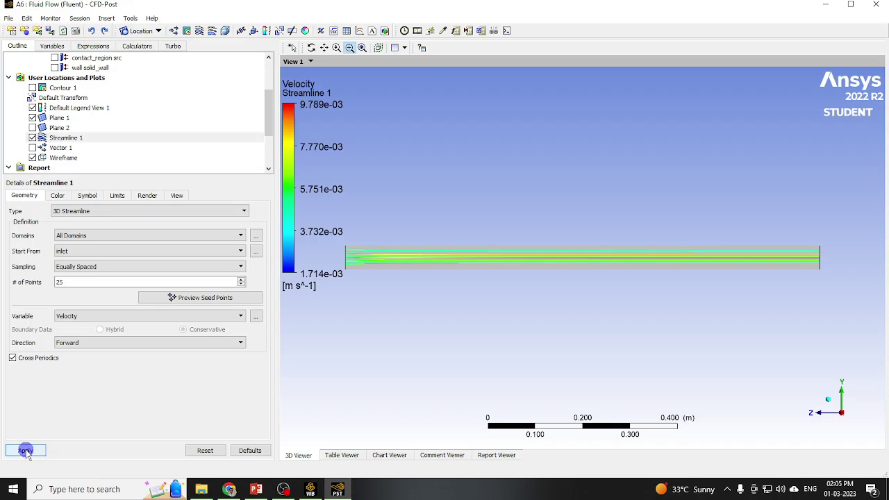
Show the streamlines along the whole pipe in an isometric view and hide Plane 1
{"action": "left_click", "coordinate": [831, 403]}
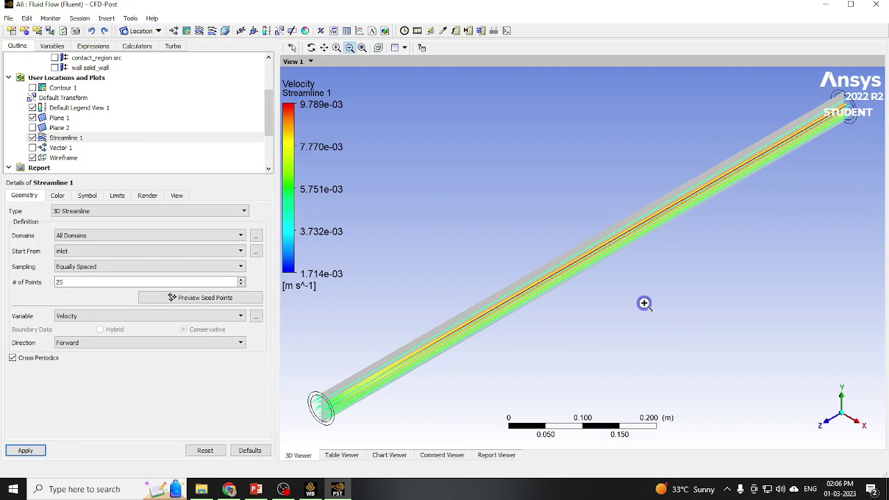
{"action": "scroll", "coordinate": [645, 302], "scroll_direction": "down", "scroll_amount": 2}
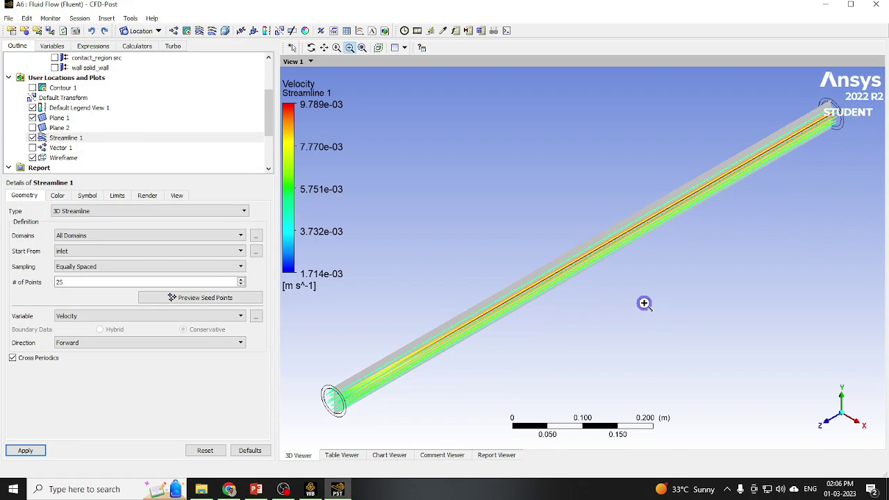
{"action": "left_click", "coordinate": [33, 118]}
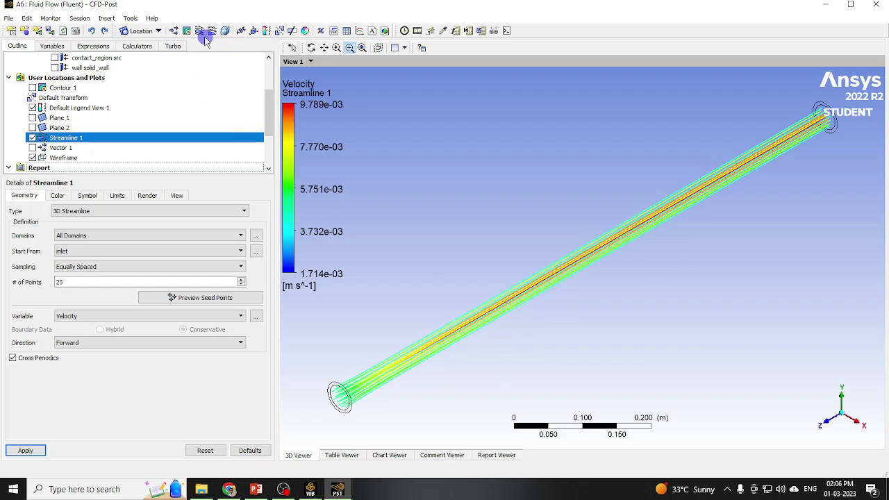
Set up a Sweep Animation for Streamline 1 and play it
{"action": "left_click", "coordinate": [418, 31]}
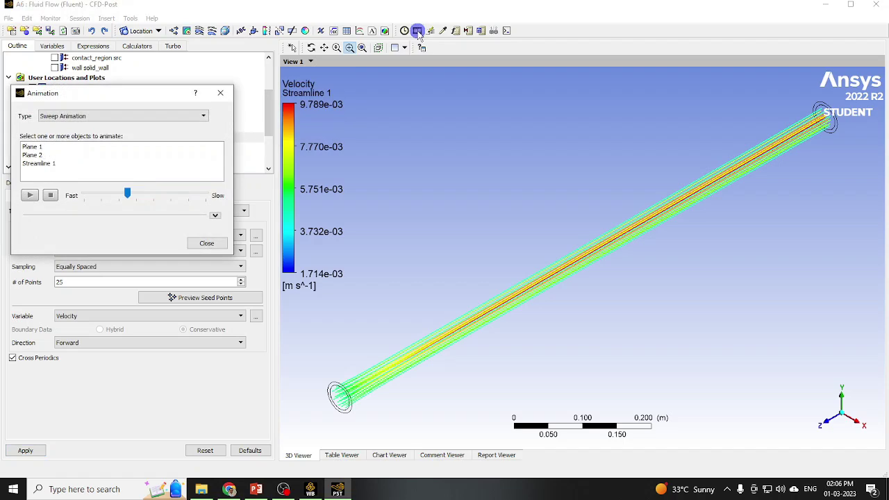
{"action": "left_click", "coordinate": [54, 164]}
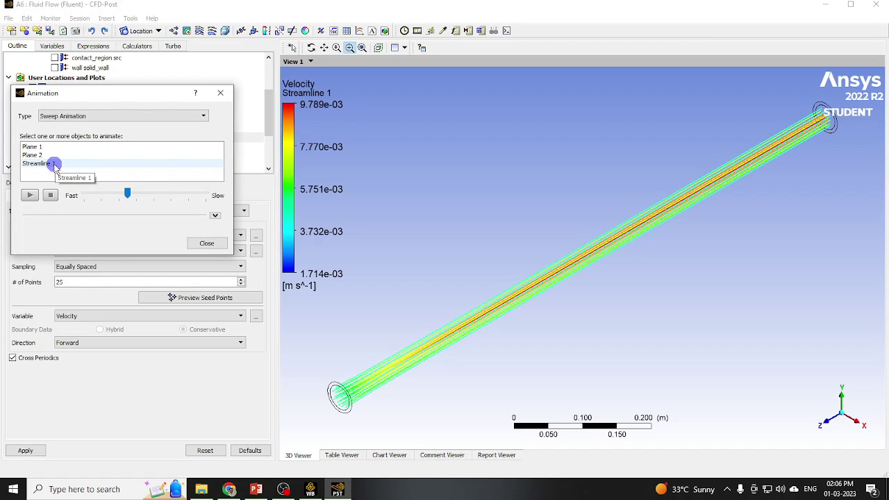
{"action": "left_click", "coordinate": [28, 195]}
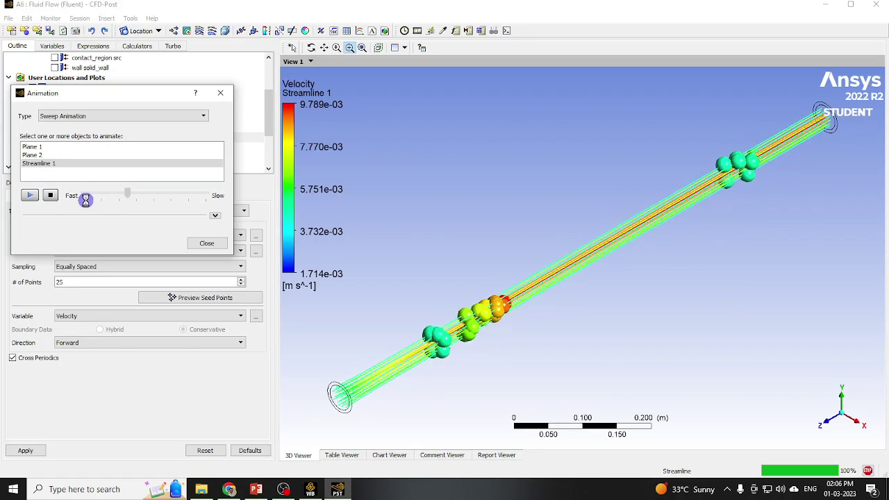
Stop the streamline animation, reduce its playback speed and play it again
{"action": "left_click", "coordinate": [53, 196]}
{"action": "left_click", "coordinate": [51, 195]}
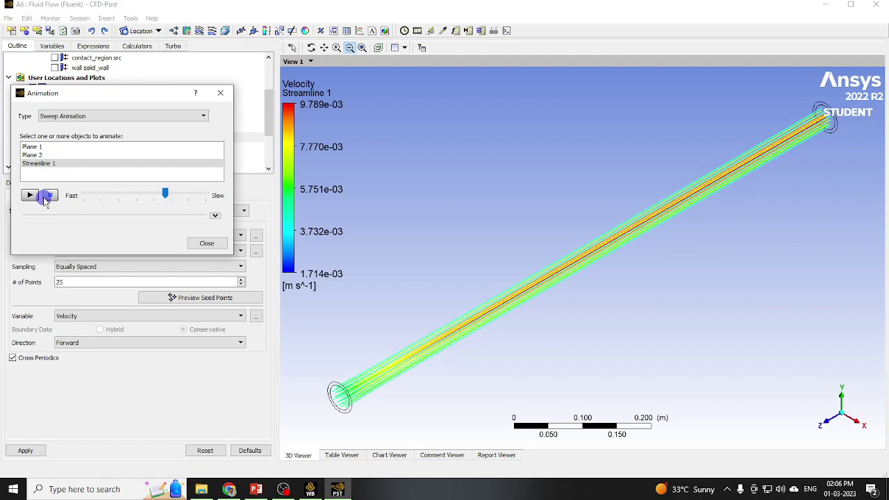
{"action": "left_click", "coordinate": [28, 195]}
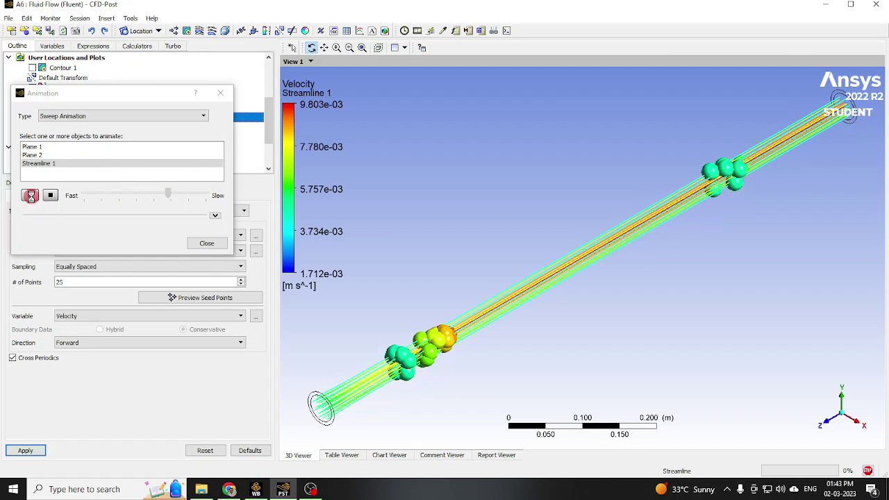